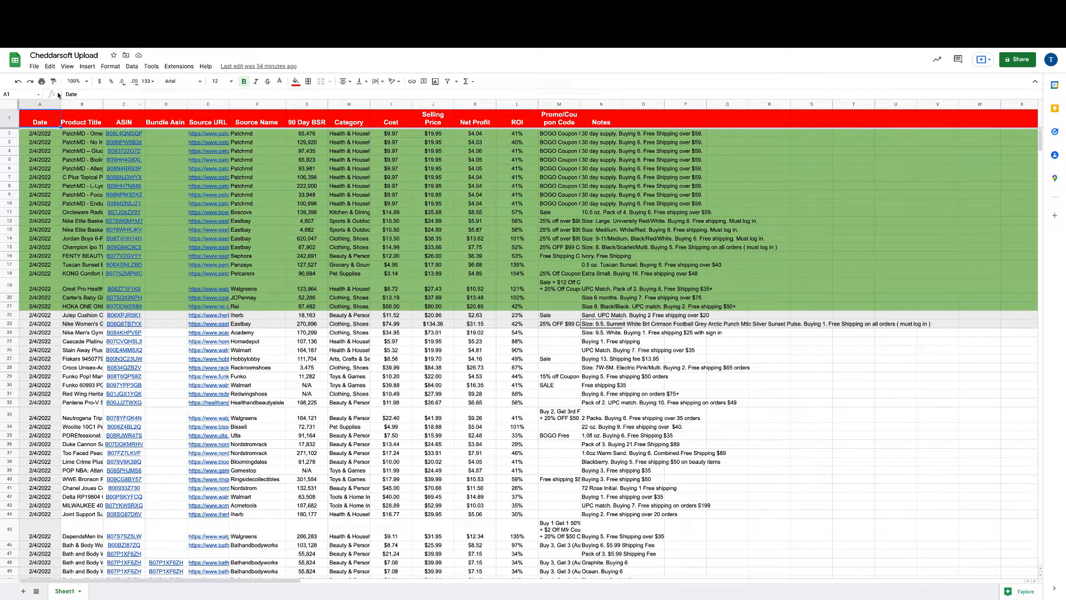
Save the Cheddarsoft Upload sheet as a Comma Separated Values (.csv) file, then return to the Cheddarsoft tab
{"action": "left_click", "coordinate": [34, 68]}
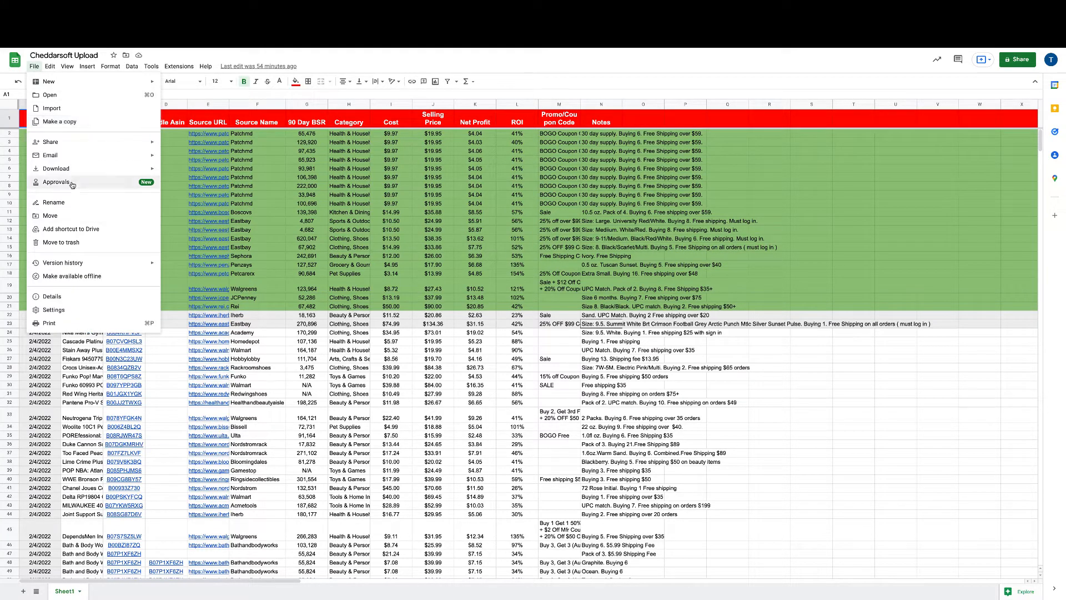
{"action": "mouse_move", "coordinate": [78, 171]}
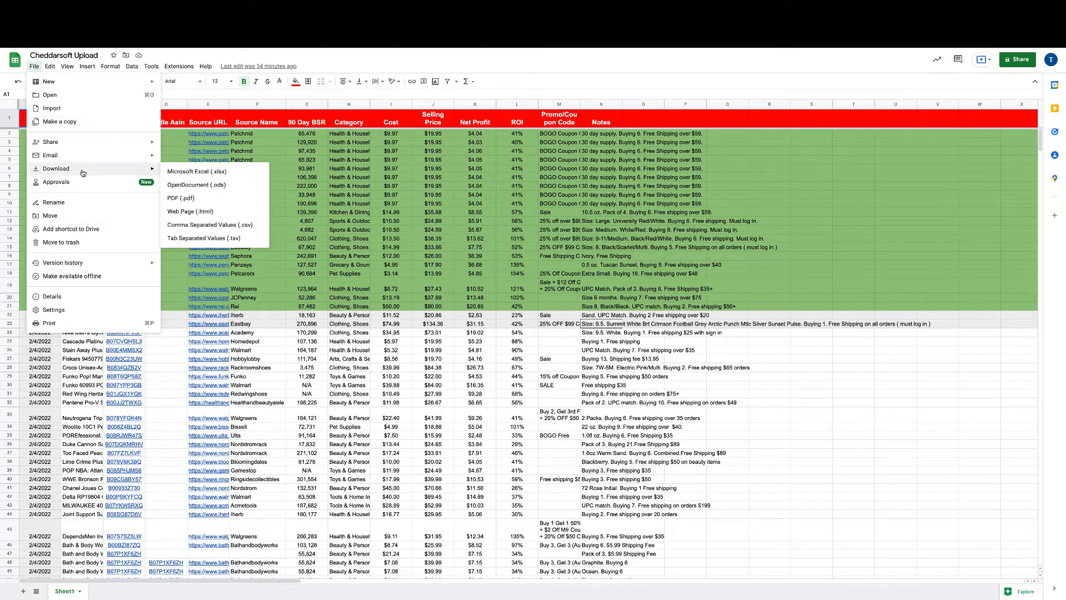
{"action": "left_click", "coordinate": [214, 225]}
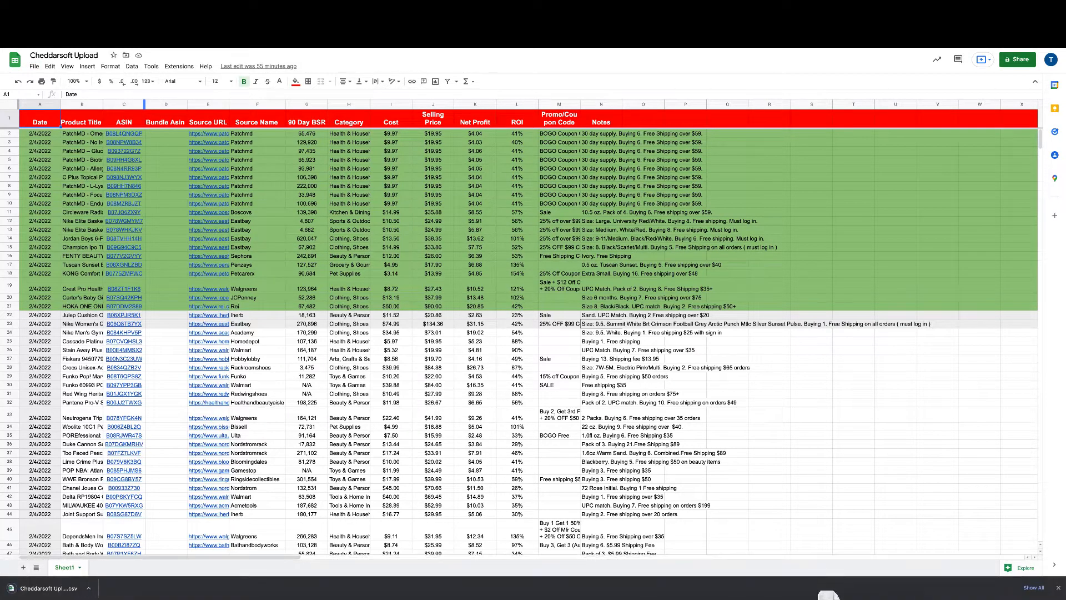
{"action": "left_click", "coordinate": [83, 11]}
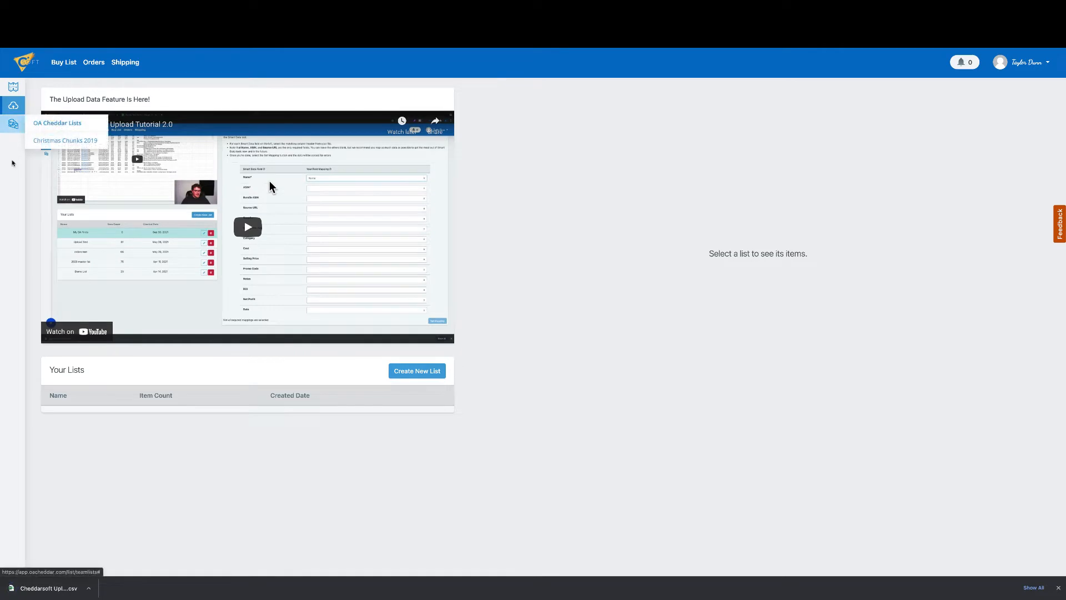
Create a new list named 'Personal Lead List', open it, and start adding items from a file
{"action": "left_click", "coordinate": [413, 371]}
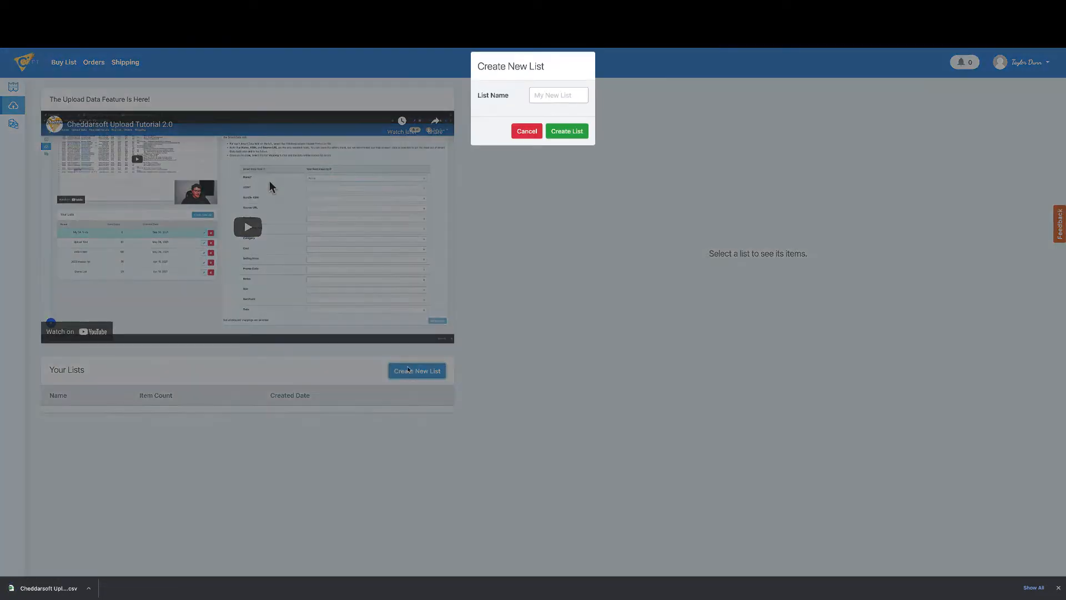
{"action": "left_click", "coordinate": [560, 103]}
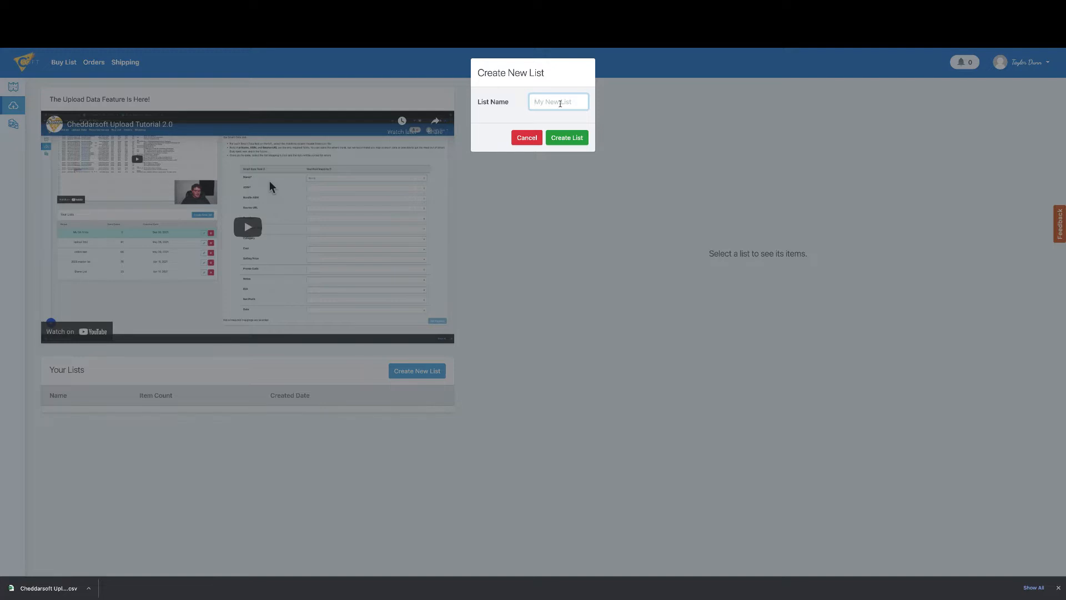
{"action": "type", "text": "Personal Leda"}
{"action": "key", "text": "BackSpace"}
{"action": "type", "text": "ad Liost"}
{"action": "key", "text": "BackSpace"}
{"action": "key", "text": "BackSpace"}
{"action": "key", "text": "BackSpace"}
{"action": "type", "text": "st"}
{"action": "left_click", "coordinate": [575, 138]}
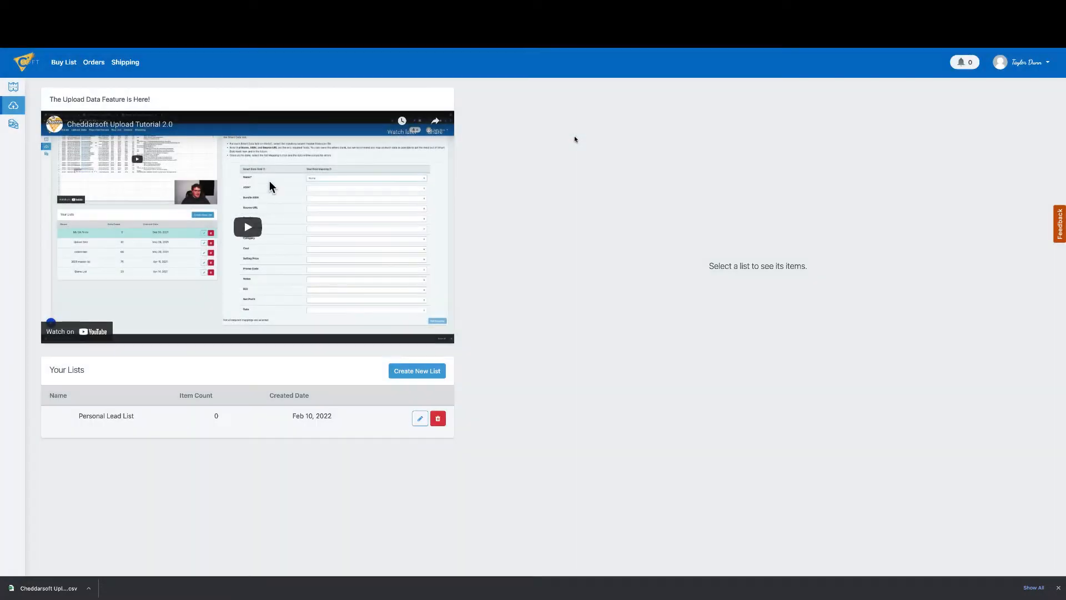
{"action": "left_click", "coordinate": [326, 416]}
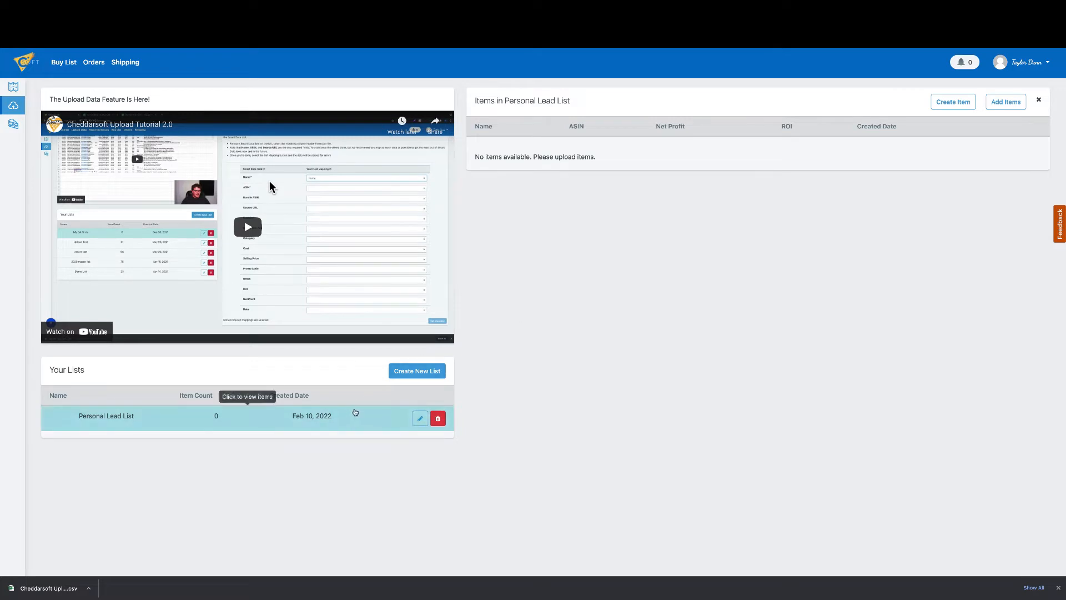
{"action": "left_click", "coordinate": [1009, 103]}
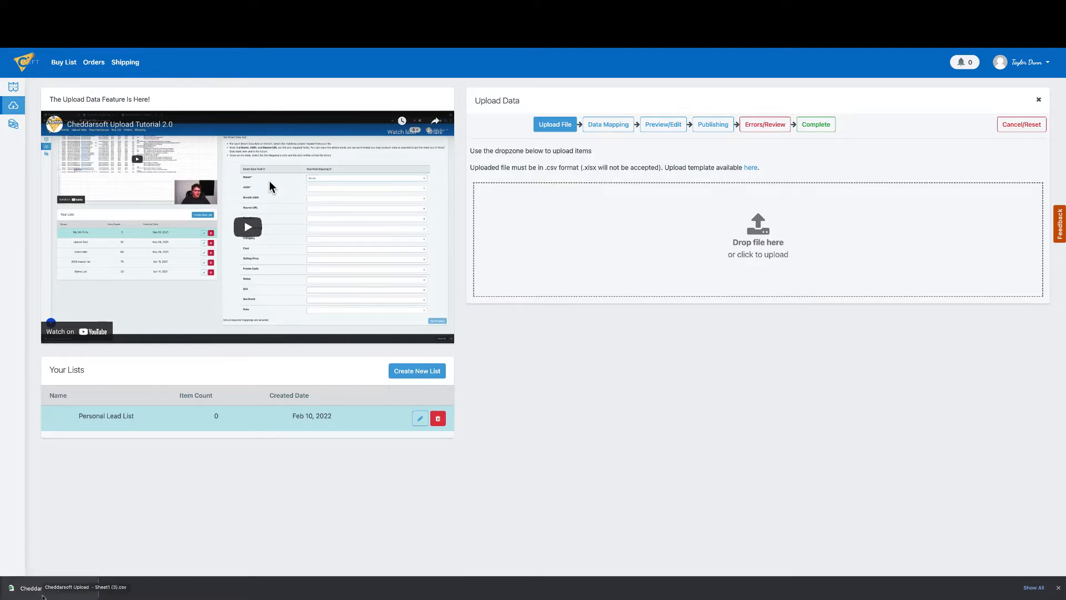
Upload the downloaded CSV and map Name, ASIN, Bundle ASIN, Source URL and Supplier to their columns
{"action": "left_click_drag", "start_coordinate": [41, 591], "coordinate": [745, 233]}
{"action": "scroll", "coordinate": [746, 234], "scroll_direction": "down", "scroll_amount": 3}
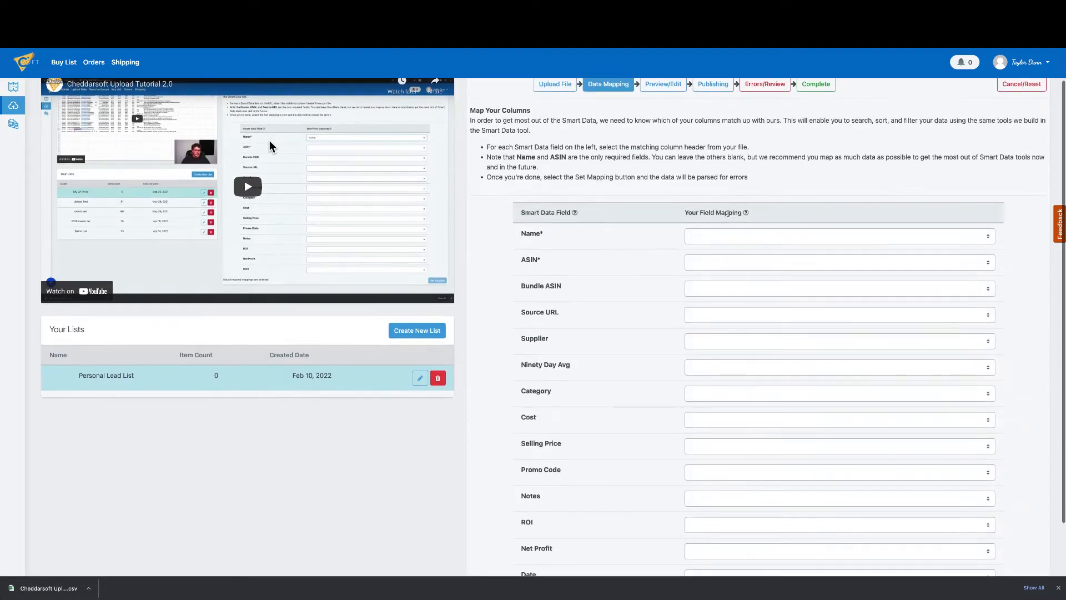
{"action": "left_click", "coordinate": [806, 181]}
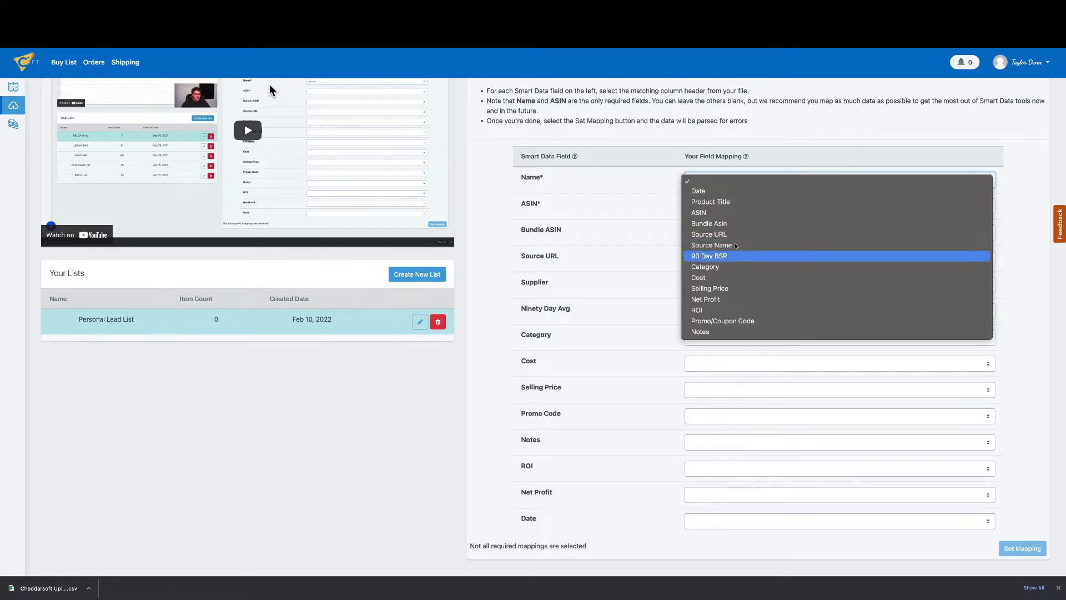
{"action": "left_click", "coordinate": [731, 201]}
{"action": "left_click", "coordinate": [731, 209]}
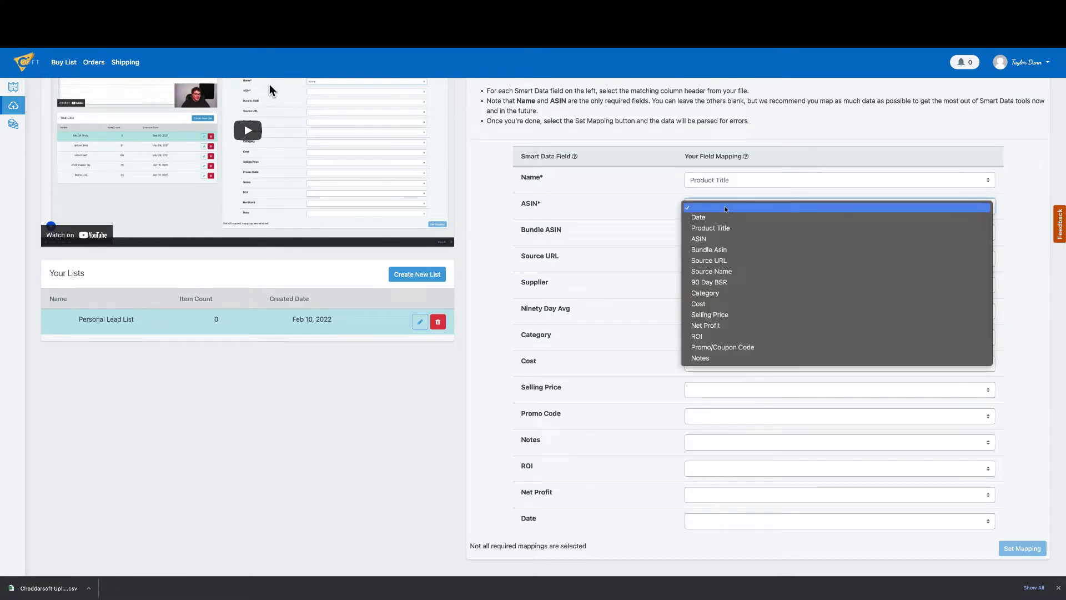
{"action": "left_click", "coordinate": [742, 238]}
{"action": "left_click", "coordinate": [747, 232]}
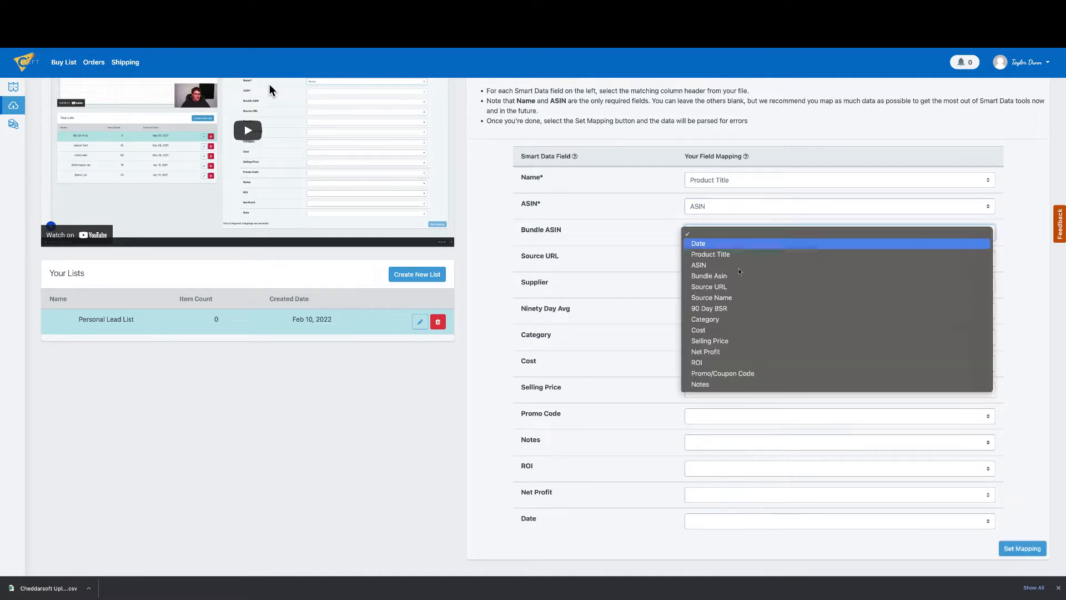
{"action": "left_click", "coordinate": [740, 275]}
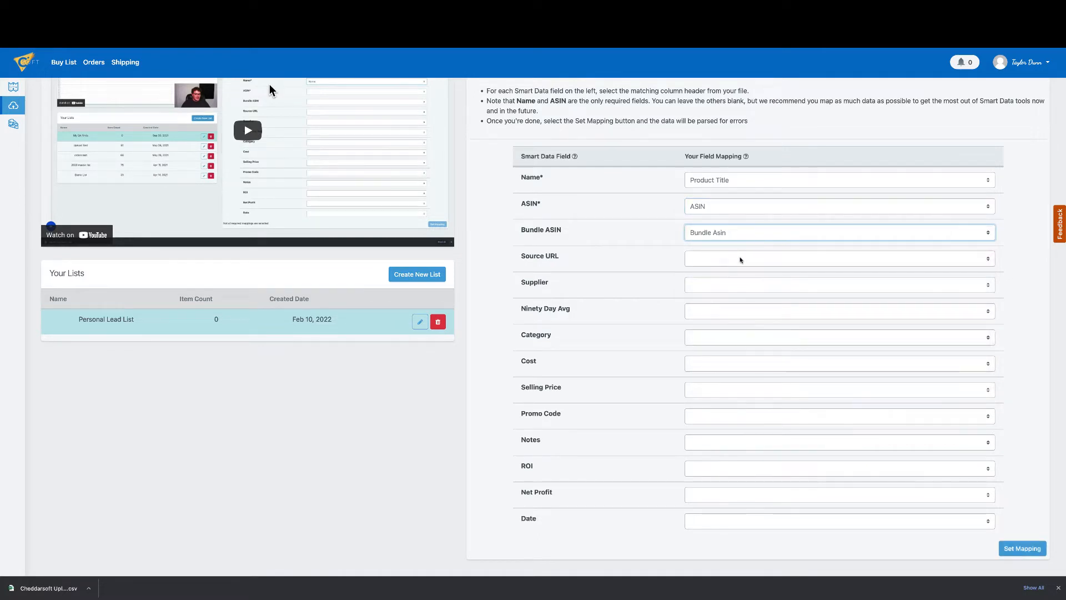
{"action": "left_click", "coordinate": [751, 258]}
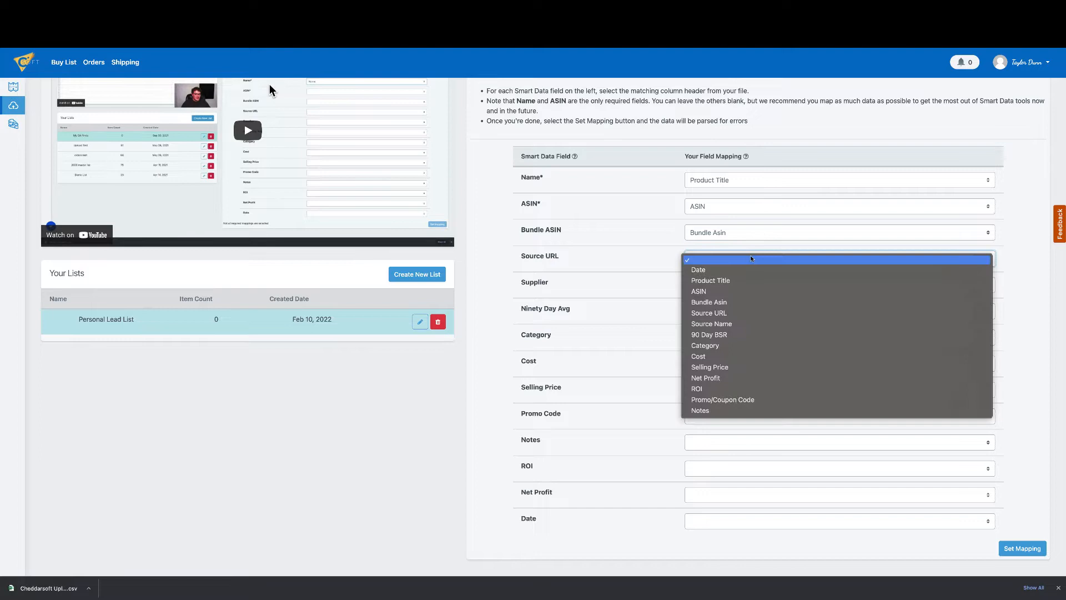
{"action": "left_click", "coordinate": [740, 313]}
{"action": "left_click", "coordinate": [737, 286]}
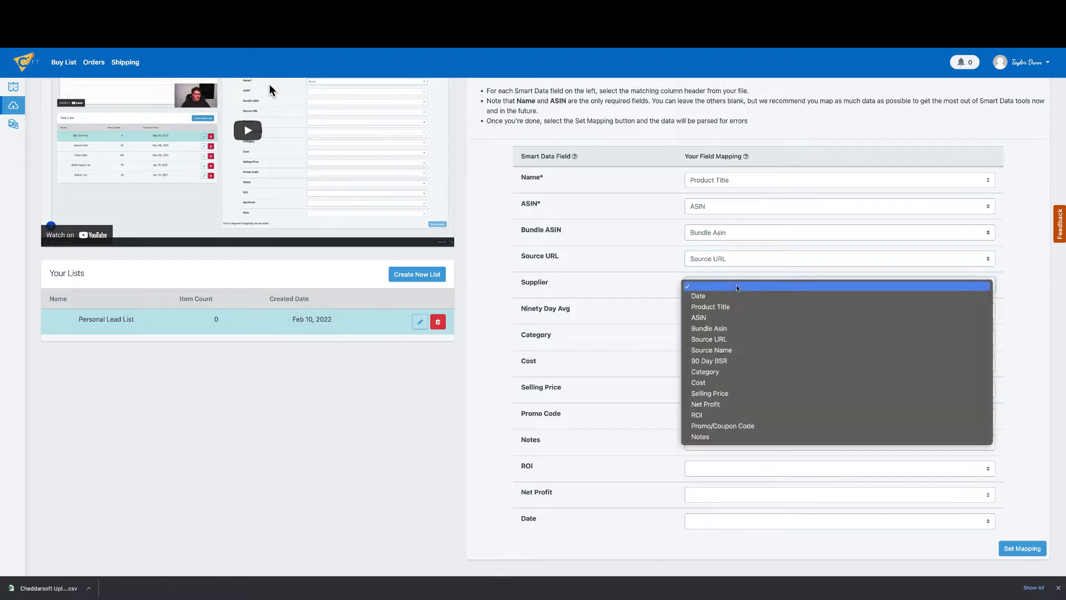
{"action": "left_click", "coordinate": [743, 351]}
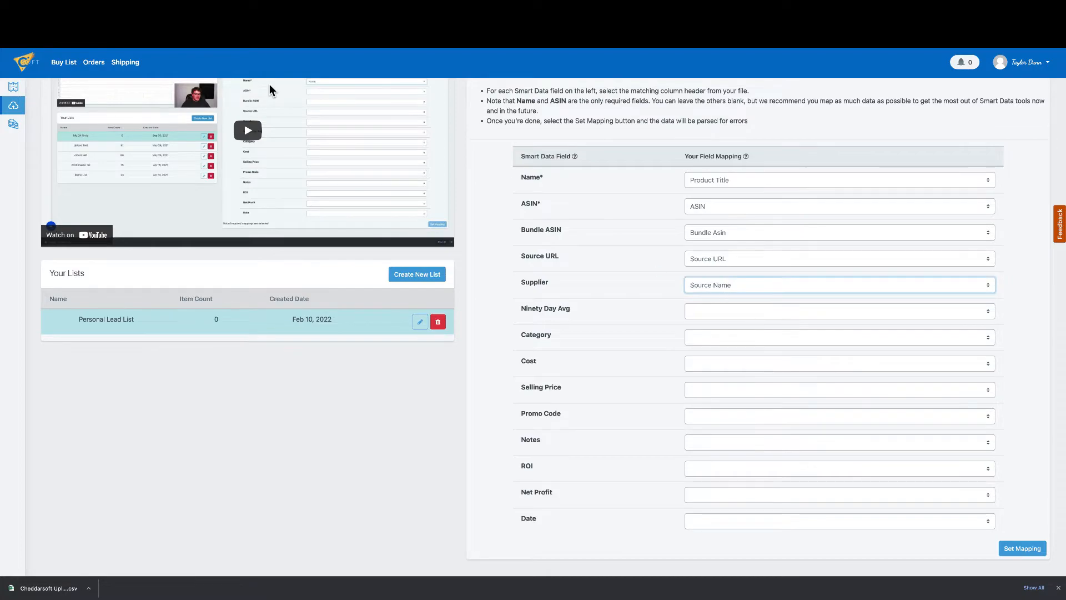
After checking the sheet's Source Name column, map Ninety Day Avg, Category, Cost, Selling Price and Promo Code
{"action": "left_click", "coordinate": [239, 11]}
{"action": "left_click", "coordinate": [246, 104]}
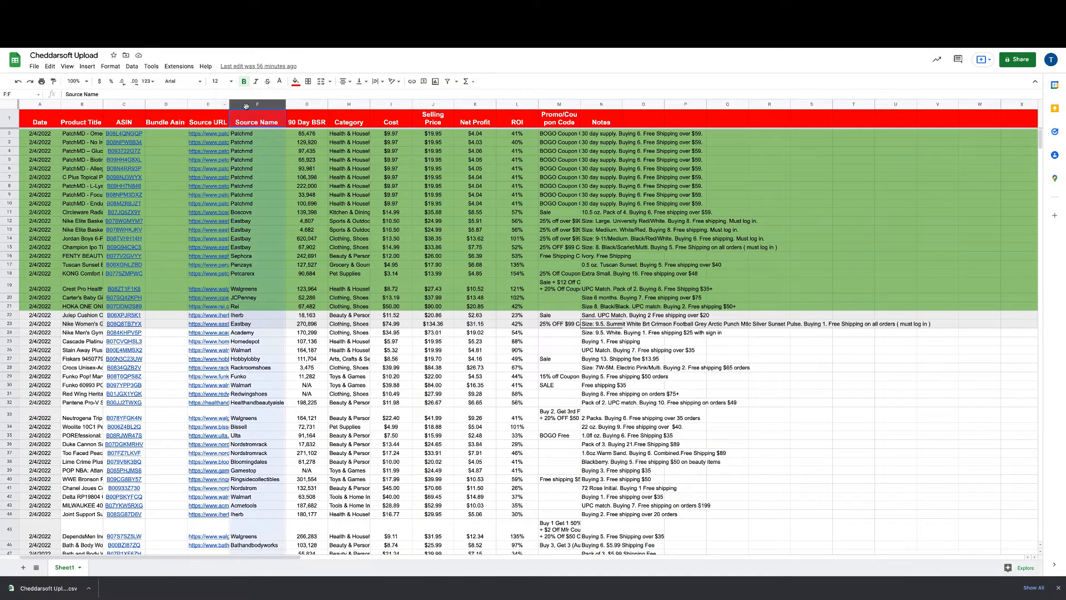
{"action": "left_click", "coordinate": [194, 11]}
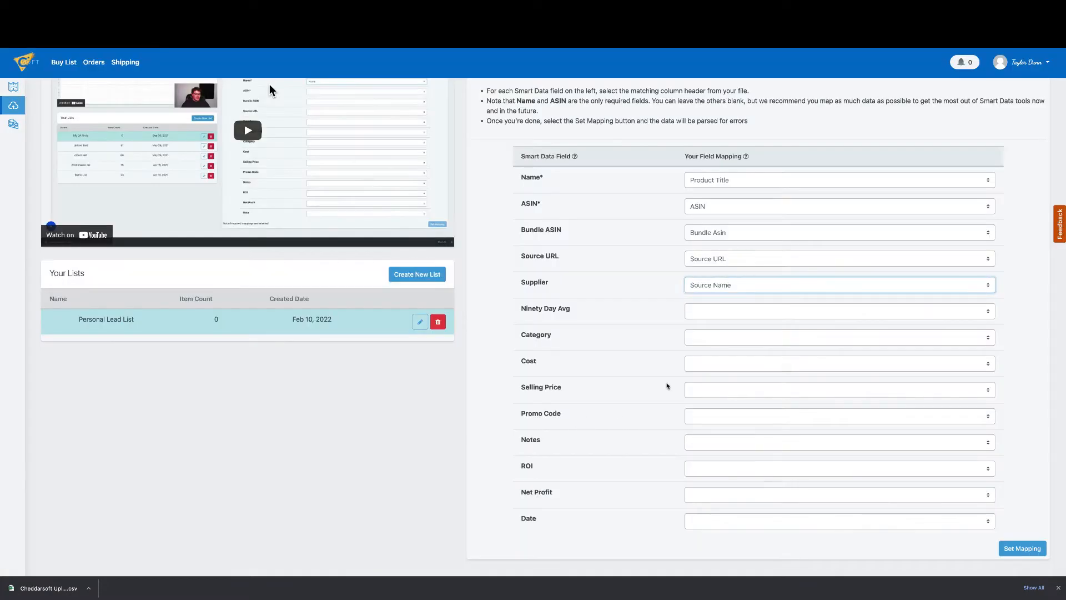
{"action": "left_click", "coordinate": [791, 311]}
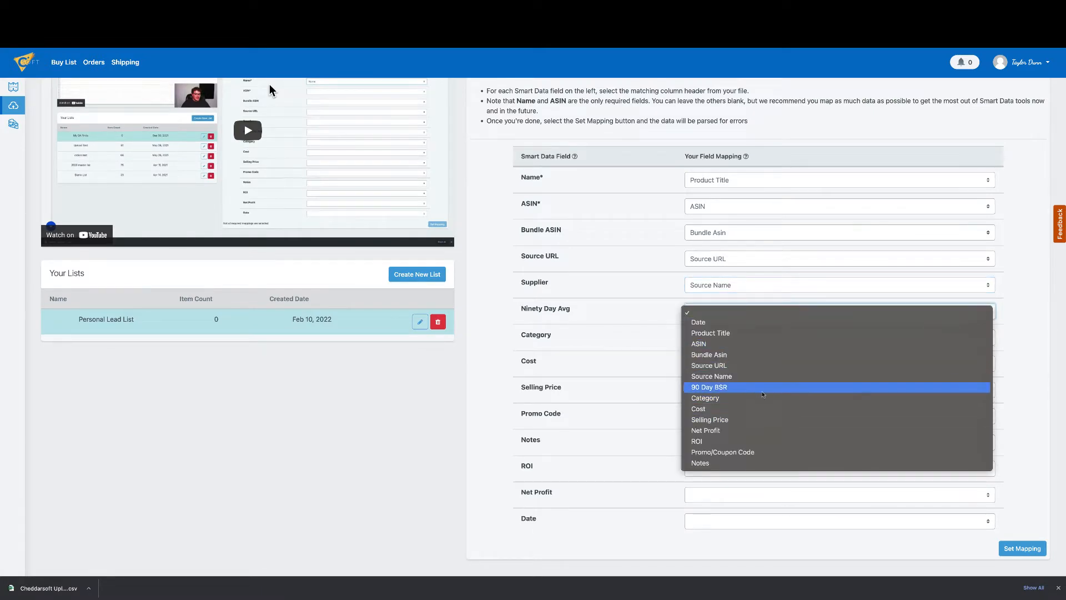
{"action": "left_click", "coordinate": [767, 387]}
{"action": "left_click", "coordinate": [758, 340]}
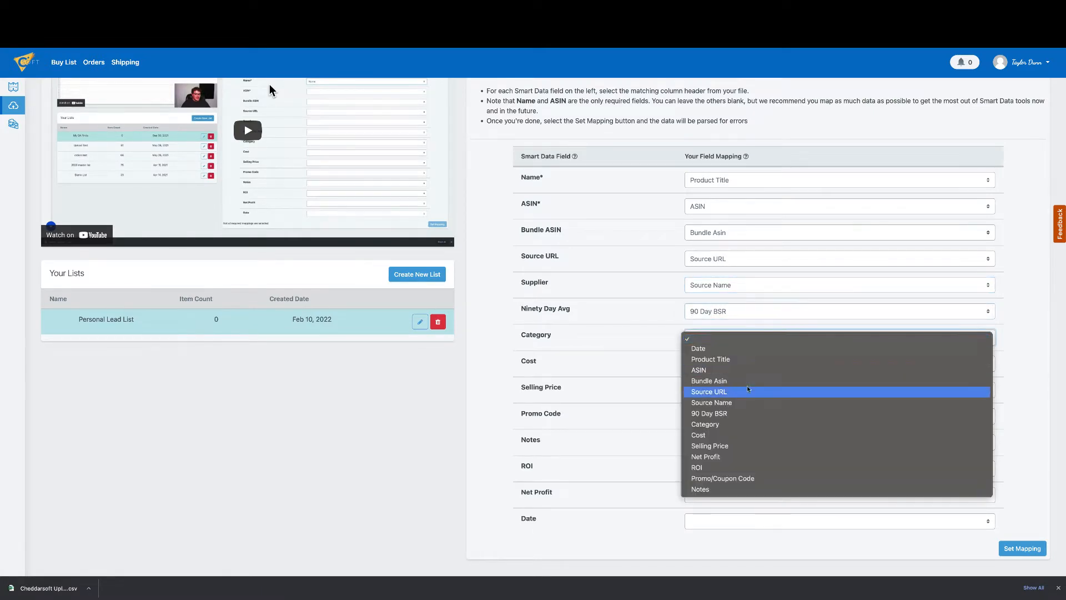
{"action": "left_click", "coordinate": [746, 424]}
{"action": "left_click", "coordinate": [761, 369]}
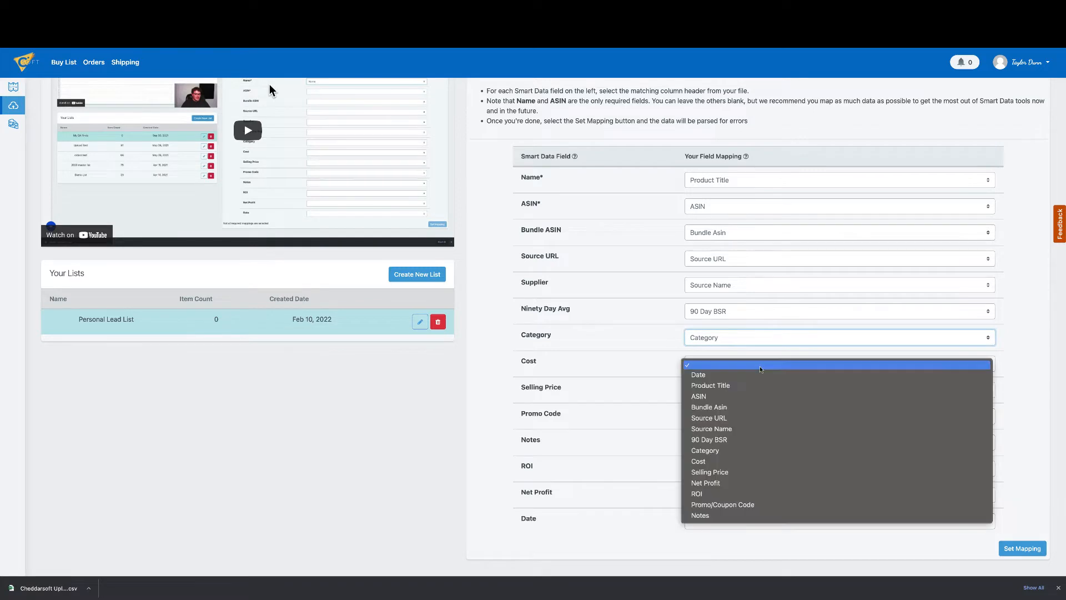
{"action": "left_click", "coordinate": [753, 461]}
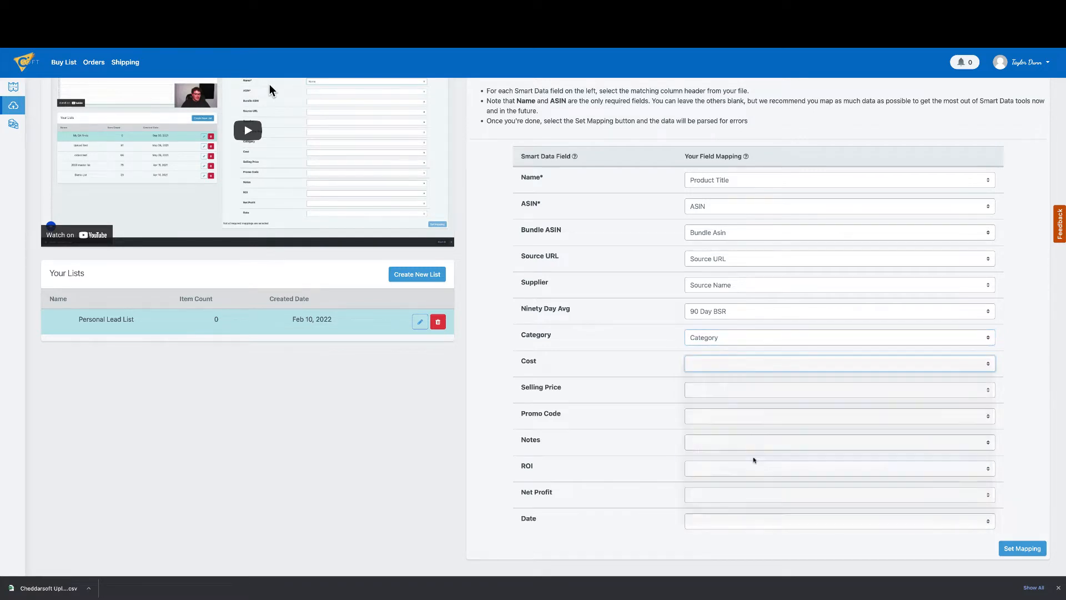
{"action": "left_click", "coordinate": [762, 396]}
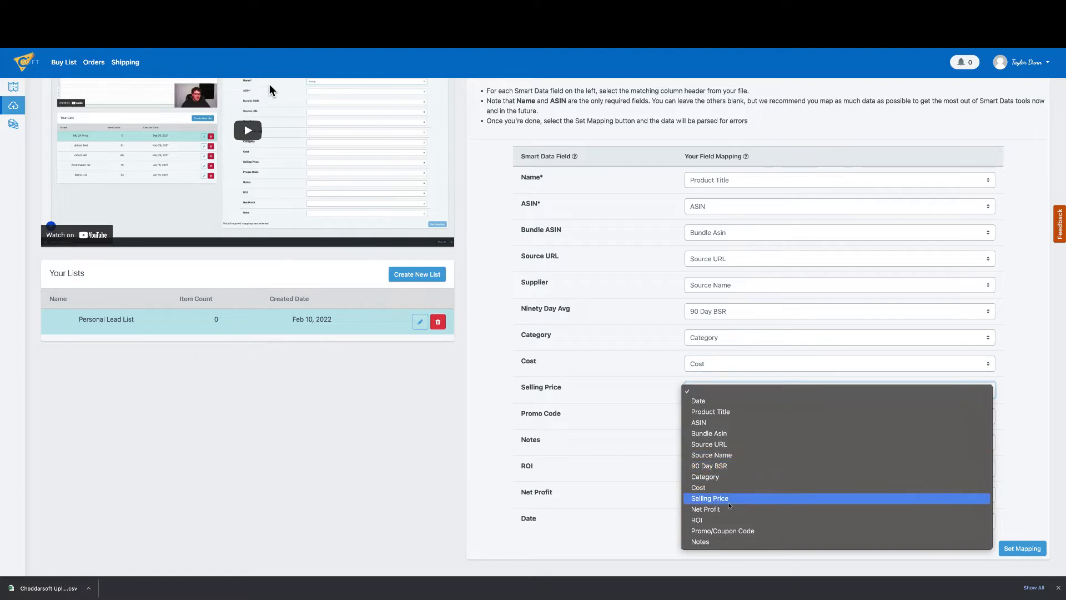
{"action": "left_click", "coordinate": [752, 498]}
{"action": "left_click", "coordinate": [754, 423]}
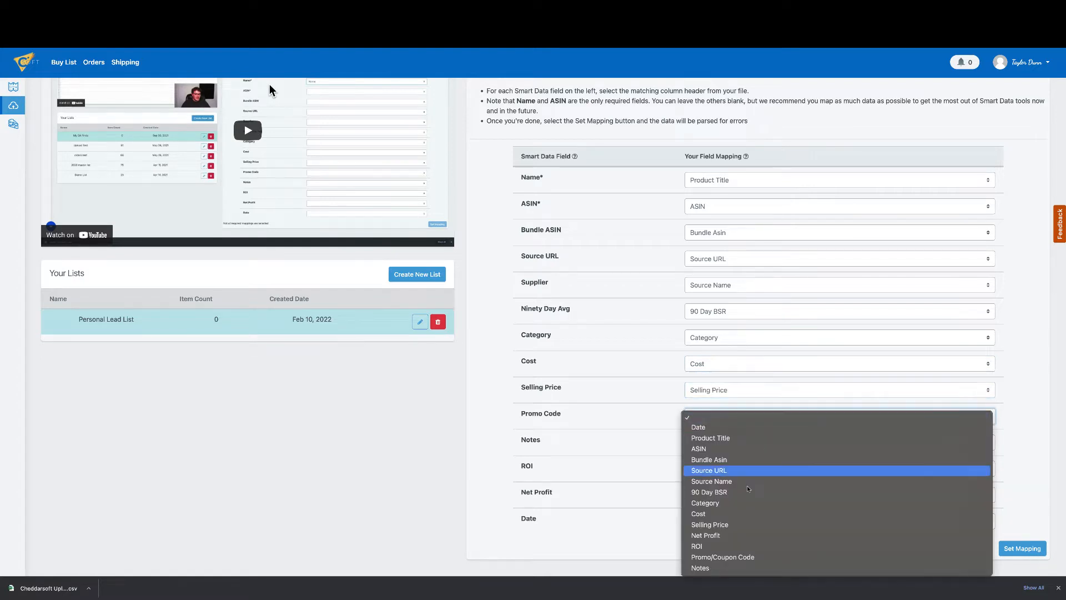
{"action": "left_click", "coordinate": [755, 555]}
Map Notes, ROI, Net Profit and Date to their matching file columns
{"action": "left_click", "coordinate": [754, 444]}
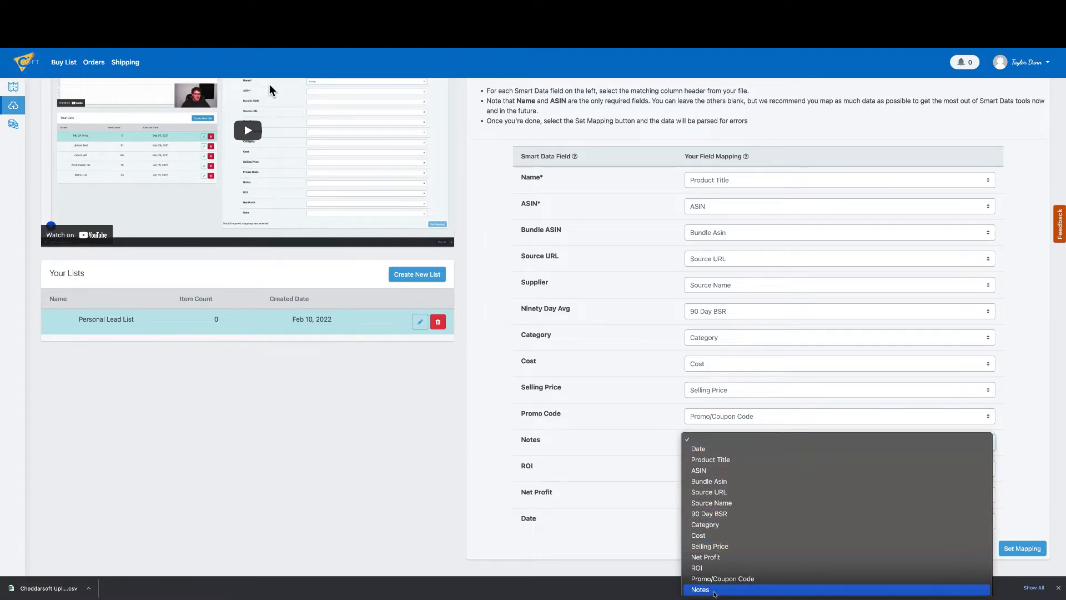
{"action": "left_click", "coordinate": [727, 589]}
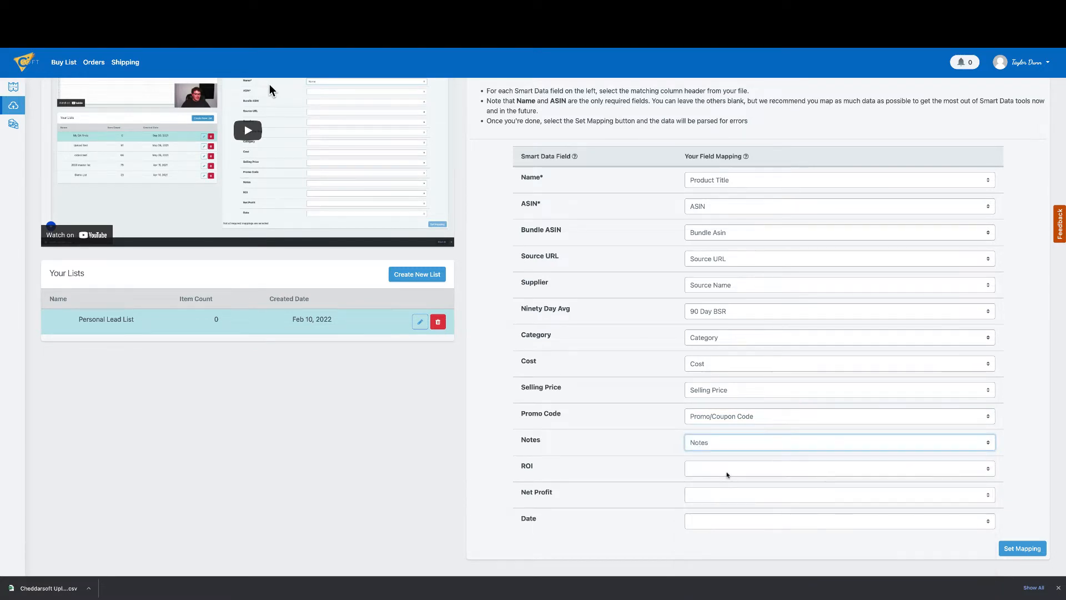
{"action": "left_click", "coordinate": [728, 469]}
{"action": "left_click", "coordinate": [739, 567]}
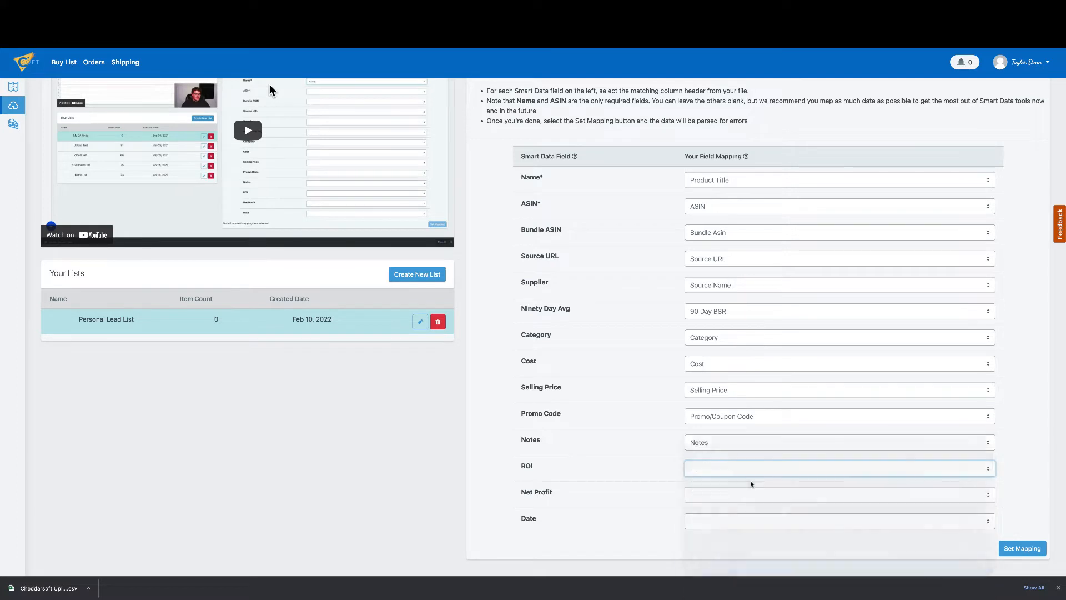
{"action": "left_click", "coordinate": [739, 496]}
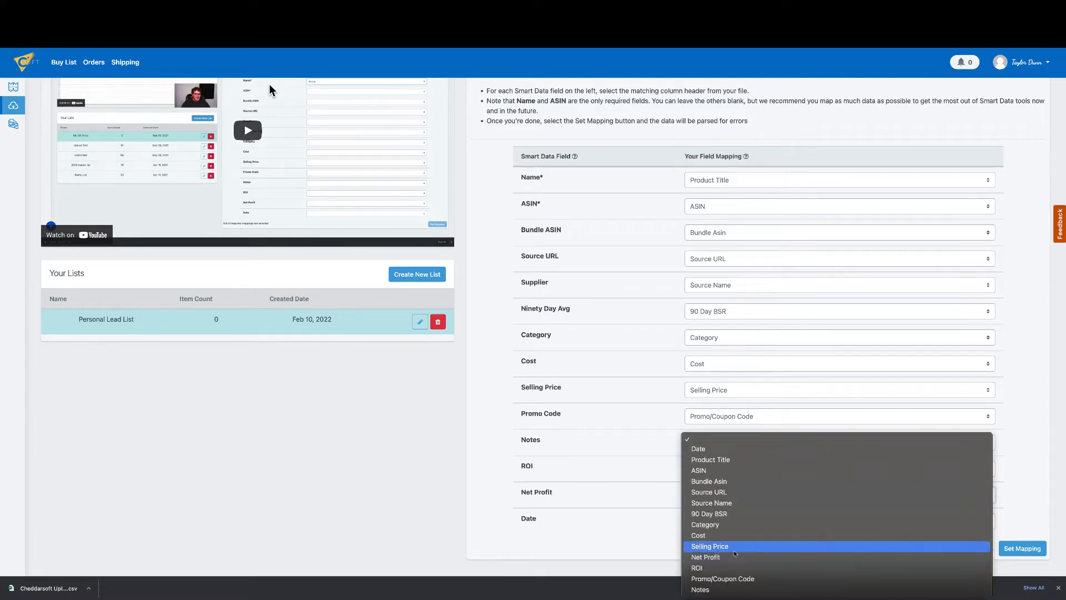
{"action": "left_click", "coordinate": [733, 558]}
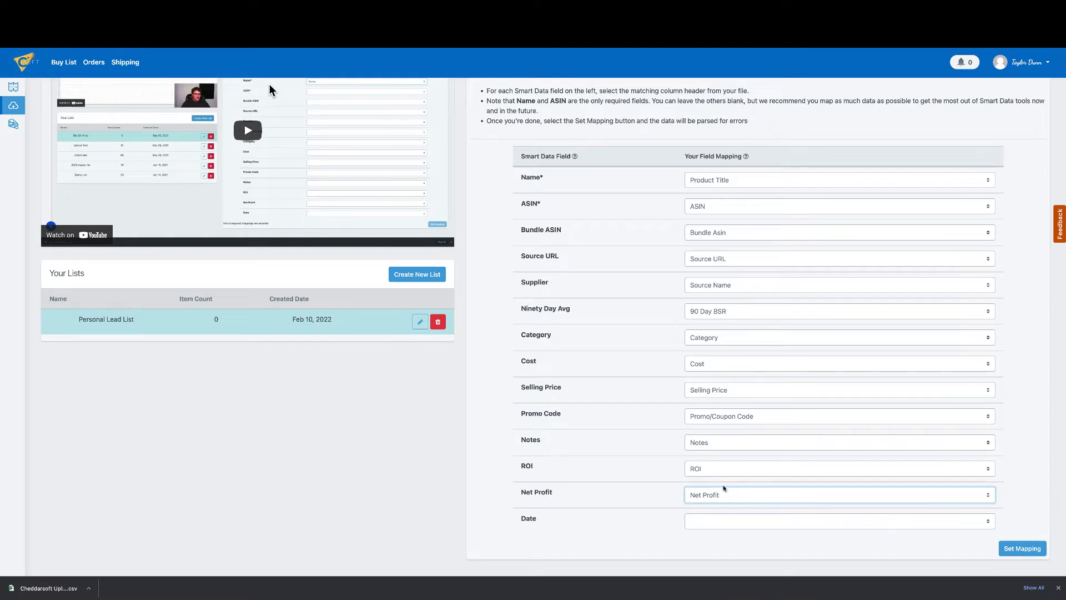
{"action": "left_click", "coordinate": [723, 525]}
{"action": "left_click", "coordinate": [722, 532]}
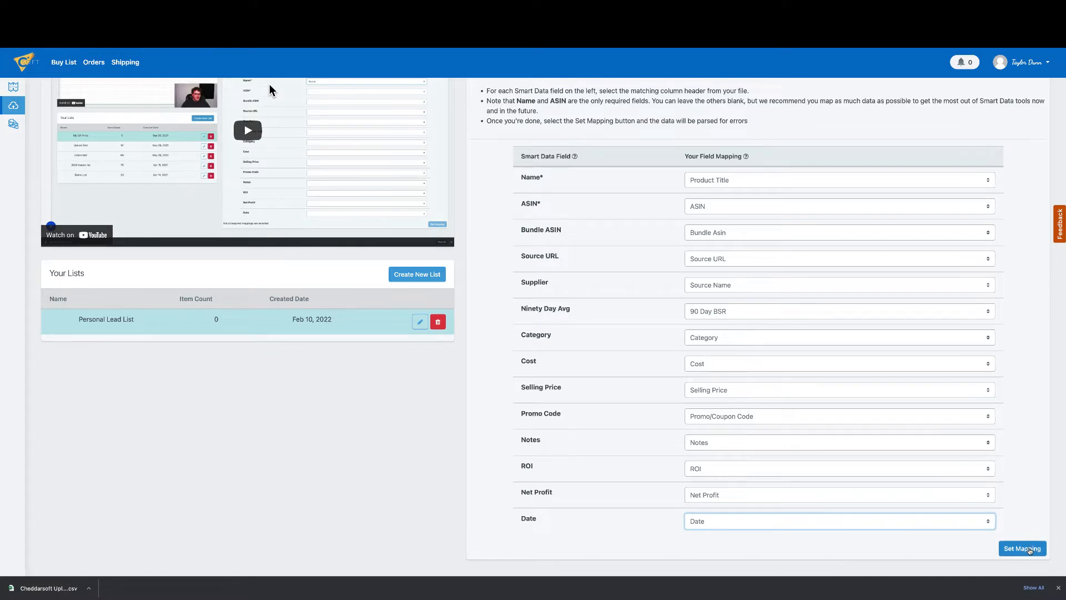
Apply the mapping and review the 49-item preview, opening and closing the first item's Edit dialog
{"action": "left_click", "coordinate": [1021, 550]}
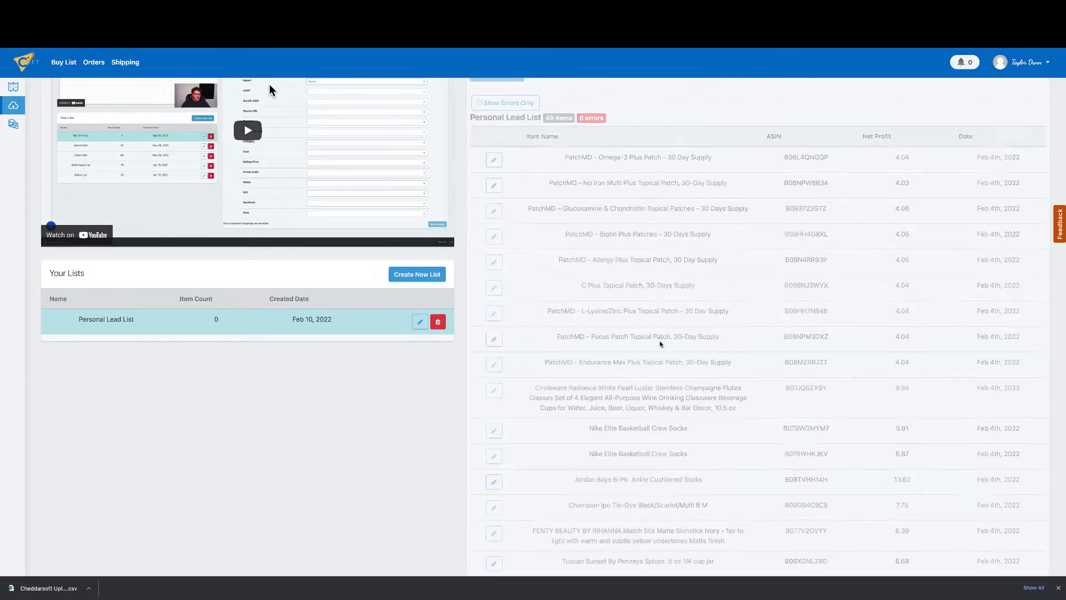
{"action": "scroll", "coordinate": [532, 131], "scroll_direction": "up", "scroll_amount": 2}
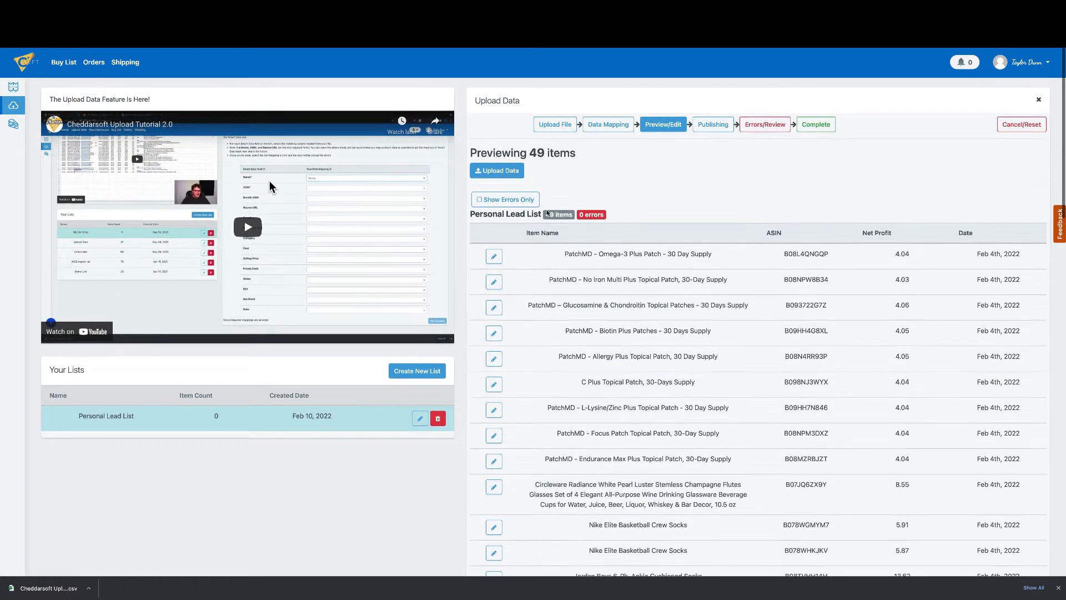
{"action": "scroll", "coordinate": [614, 341], "scroll_direction": "down", "scroll_amount": 2}
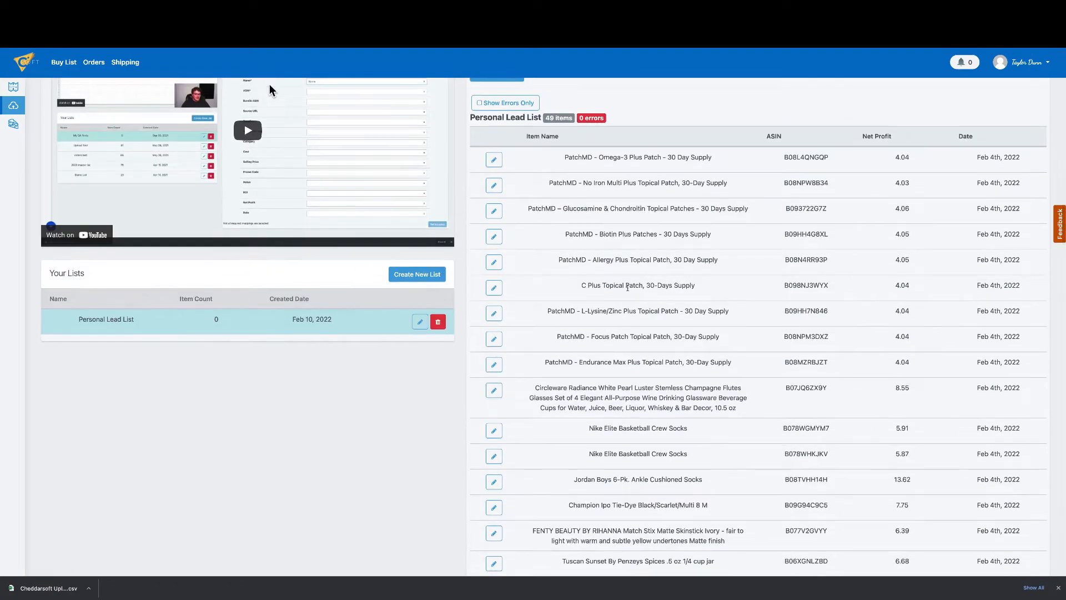
{"action": "scroll", "coordinate": [609, 272], "scroll_direction": "up", "scroll_amount": 2}
{"action": "scroll", "coordinate": [609, 272], "scroll_direction": "down", "scroll_amount": 2}
{"action": "scroll", "coordinate": [598, 190], "scroll_direction": "up", "scroll_amount": 2}
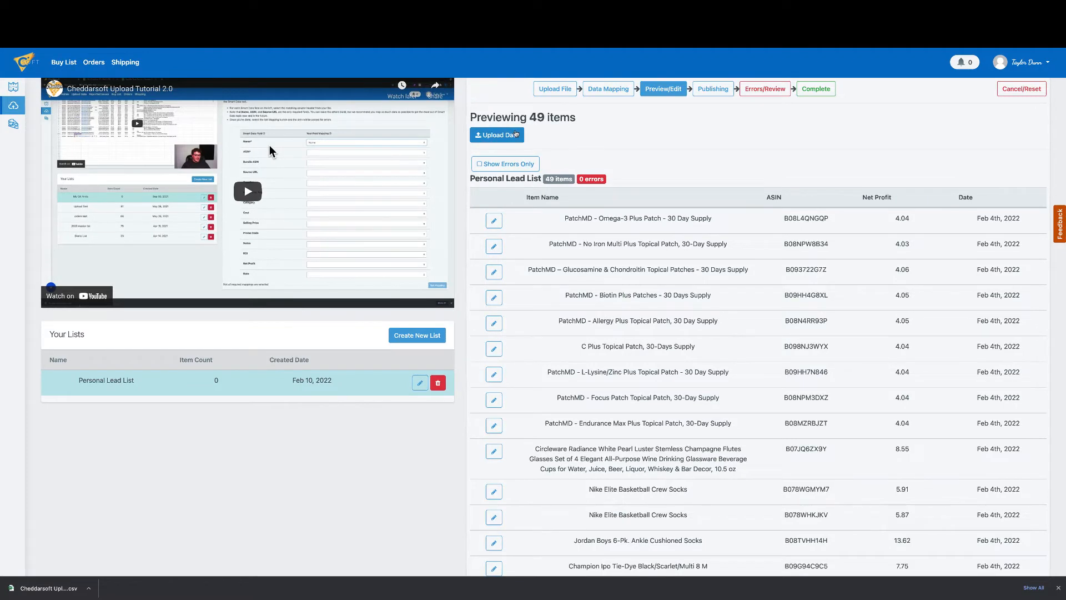
{"action": "left_click", "coordinate": [494, 220]}
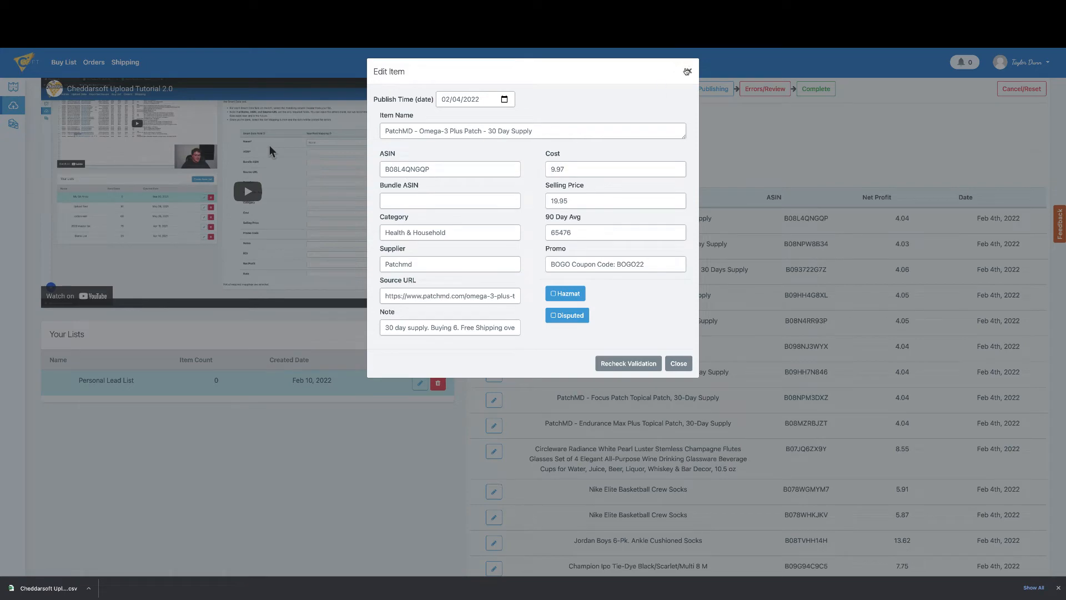
{"action": "left_click", "coordinate": [688, 71]}
{"action": "scroll", "coordinate": [615, 142], "scroll_direction": "up", "scroll_amount": 1}
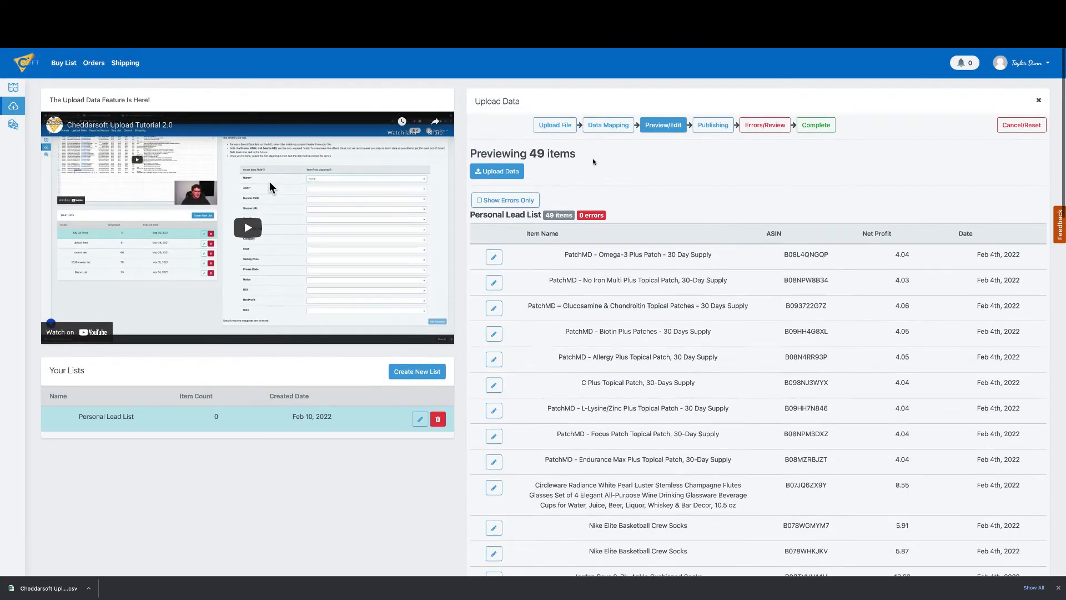
Upload the 49 previewed items to Personal Lead List and go to the Smart Data leads view
{"action": "left_click", "coordinate": [485, 172]}
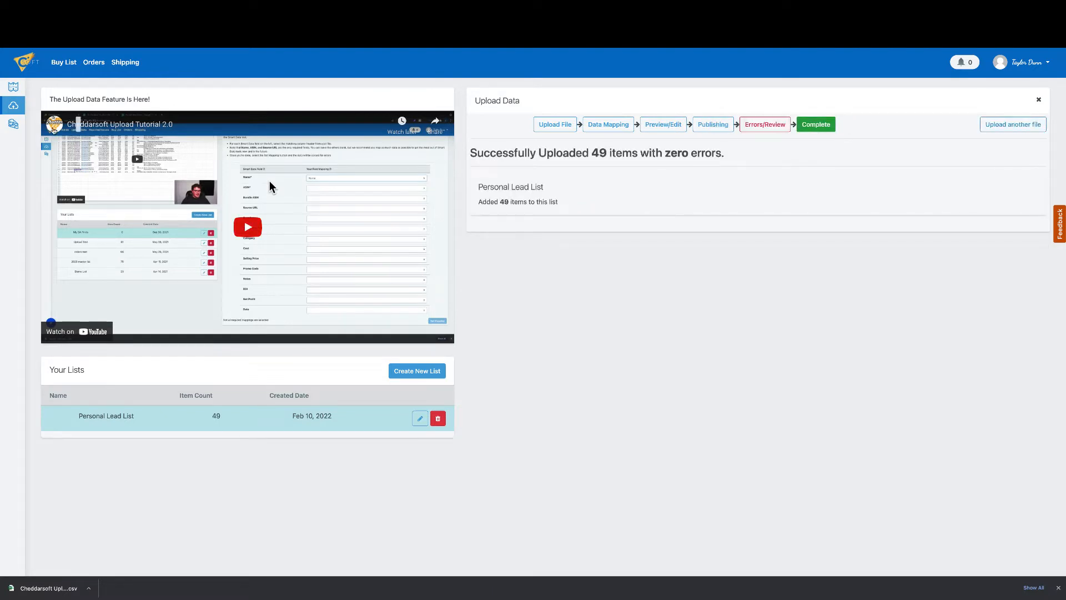
{"action": "left_click", "coordinate": [17, 90]}
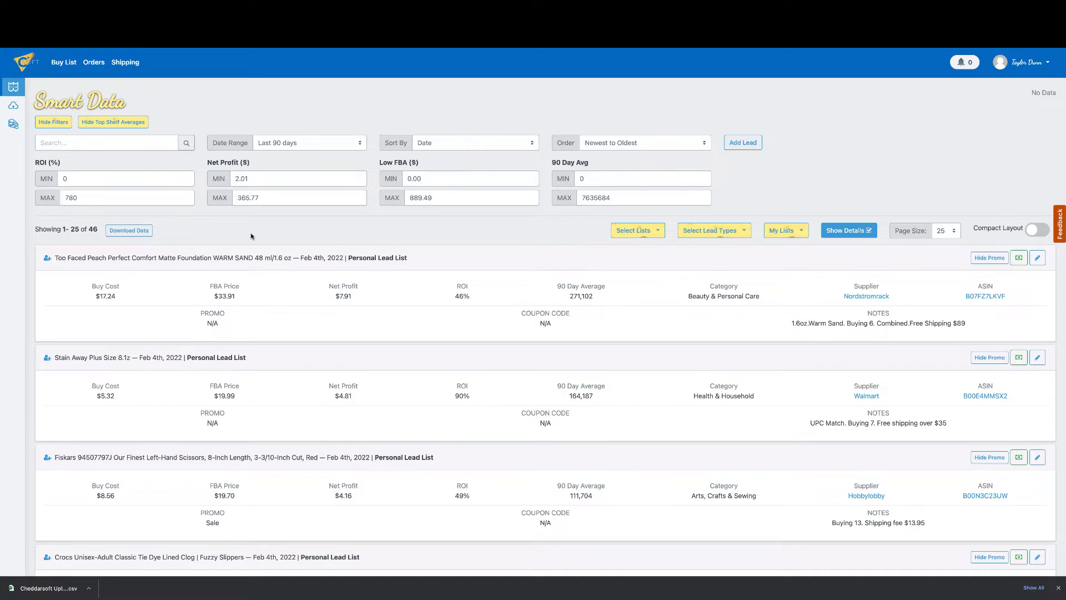
Search the leads for 'nordstrom' and browse the date range and sort options without changing them
{"action": "left_click", "coordinate": [139, 149]}
{"action": "type", "text": "nordstrom"}
{"action": "key", "text": "Return"}
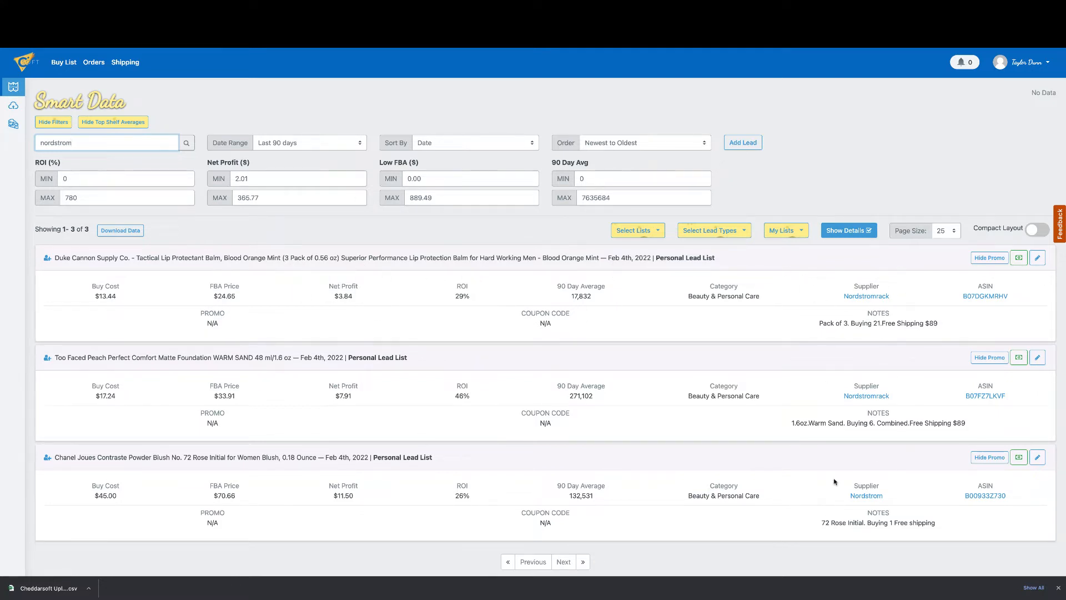
{"action": "left_click", "coordinate": [318, 144]}
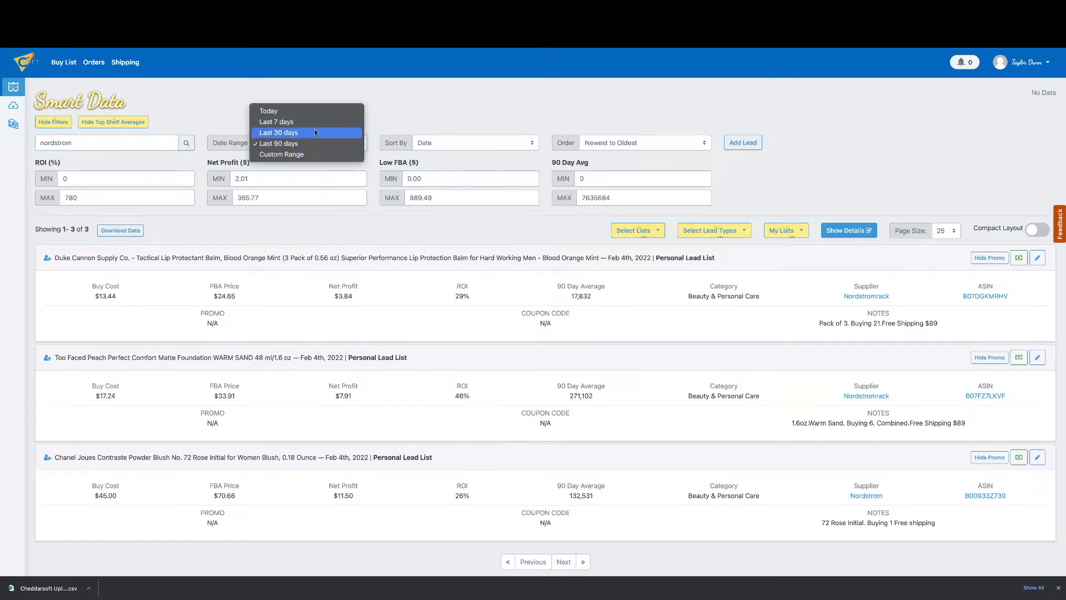
{"action": "left_click", "coordinate": [384, 112]}
{"action": "left_click", "coordinate": [514, 149]}
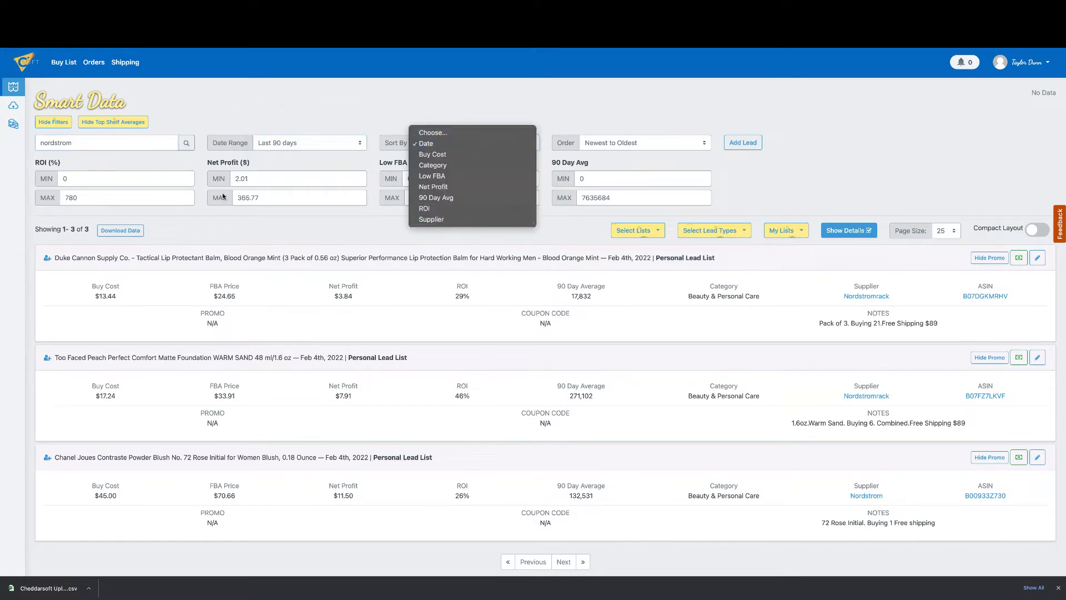
{"action": "left_click", "coordinate": [211, 124]}
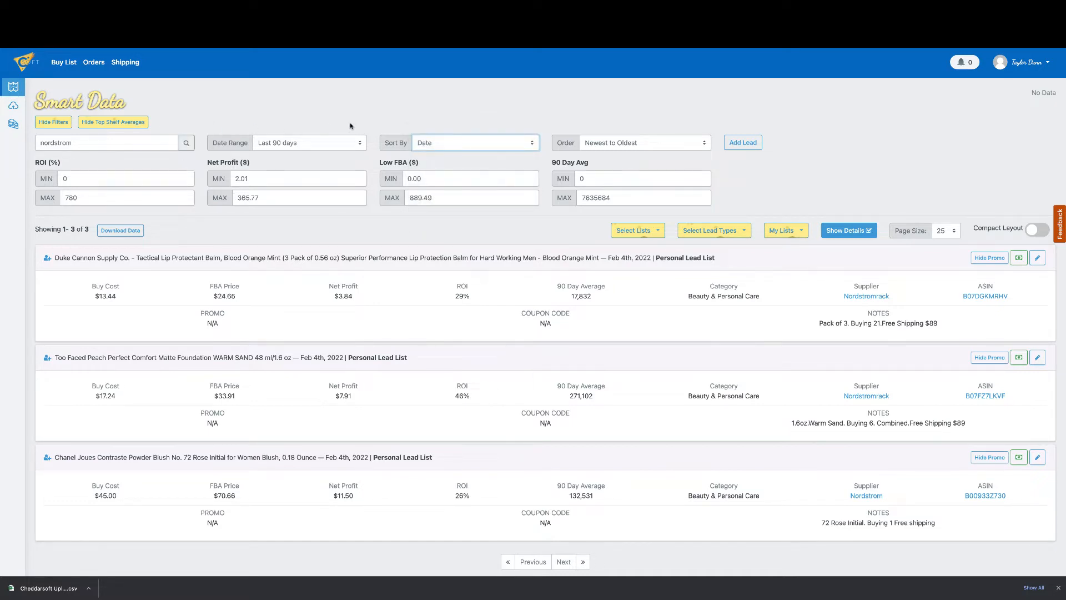
Clear the search and sort all leads by Supplier from A to Z
{"action": "left_click_drag", "start_coordinate": [165, 145], "coordinate": [24, 138]}
{"action": "key", "text": "BackSpace"}
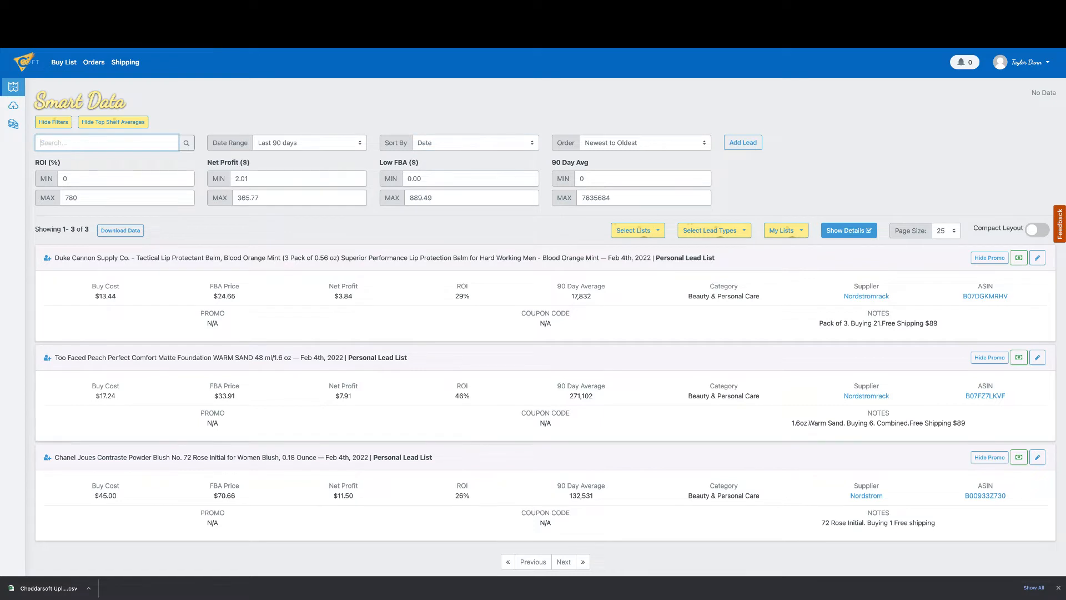
{"action": "left_click", "coordinate": [523, 148]}
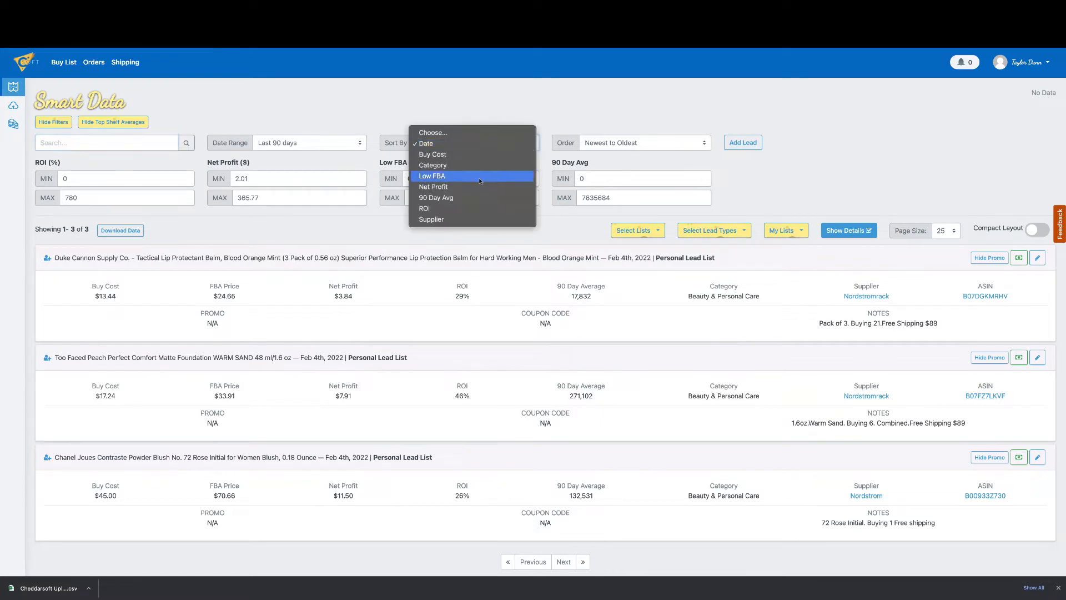
{"action": "left_click", "coordinate": [472, 218]}
{"action": "left_click", "coordinate": [629, 146]}
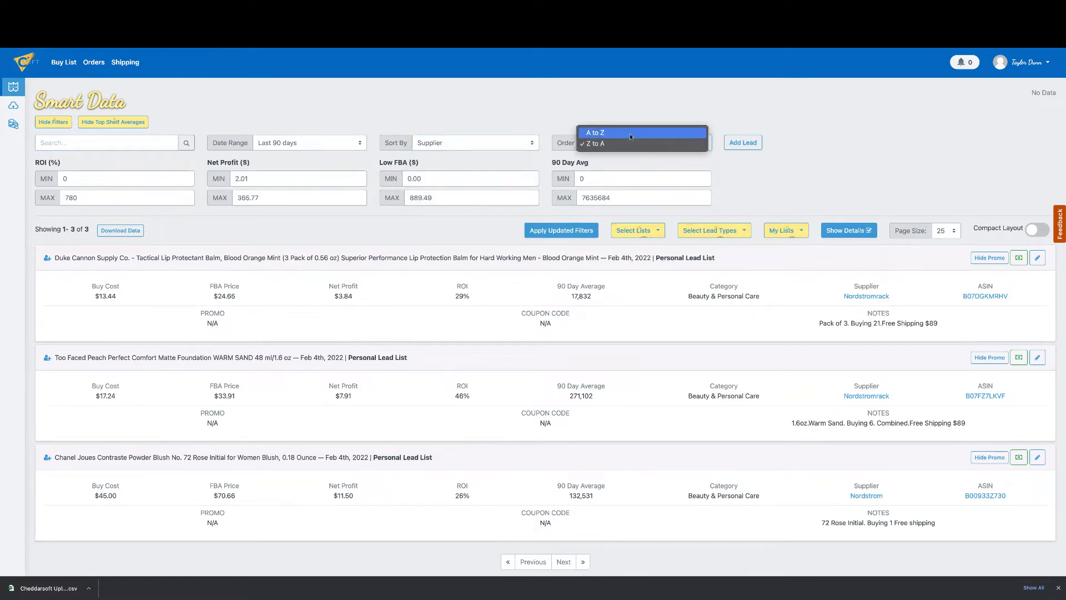
{"action": "left_click", "coordinate": [630, 134]}
{"action": "left_click", "coordinate": [560, 231]}
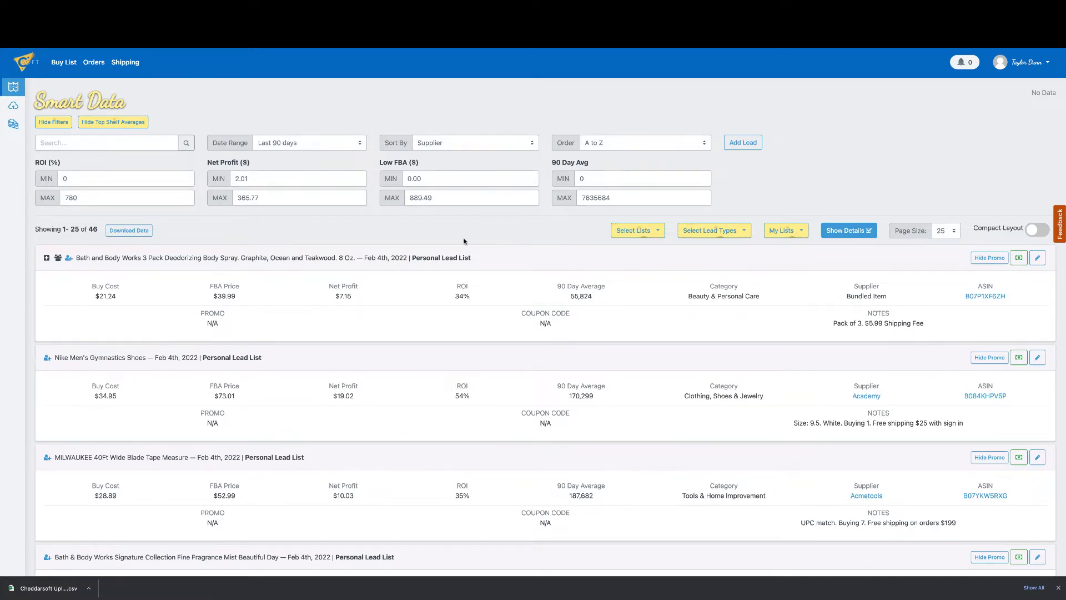
{"action": "scroll", "coordinate": [464, 242], "scroll_direction": "down", "scroll_amount": 1}
{"action": "scroll", "coordinate": [459, 239], "scroll_direction": "up", "scroll_amount": 1}
Search the leads for 'nordstrom' to show only the three Nordstrom items
{"action": "left_click", "coordinate": [133, 142]}
{"action": "type", "text": "nordstrom"}
{"action": "key", "text": "Return"}
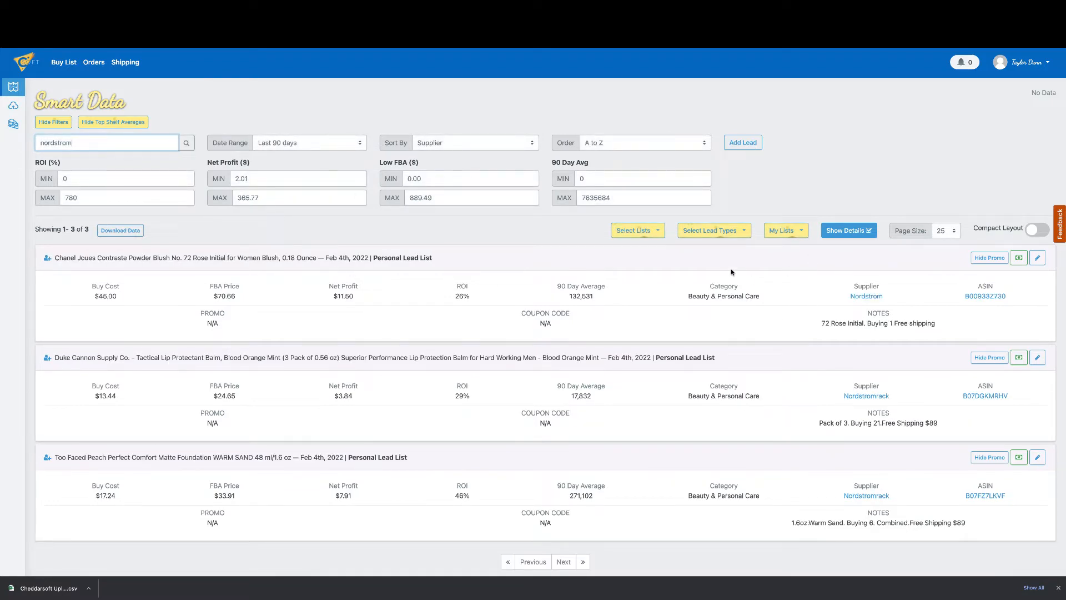
{"action": "scroll", "coordinate": [707, 282], "scroll_direction": "down", "scroll_amount": 1}
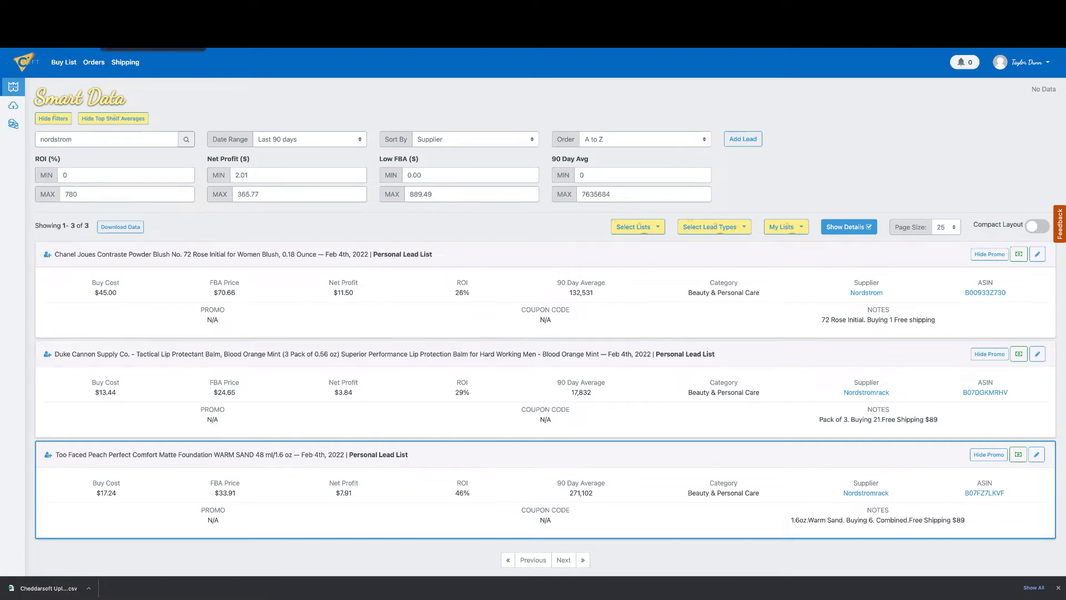
Check the supplier listing, highlight the Duke Cannon balm's $13.44 buy cost, and go to its Amazon page
{"action": "left_click", "coordinate": [133, 13]}
{"action": "left_click_drag", "start_coordinate": [94, 393], "coordinate": [125, 395]}
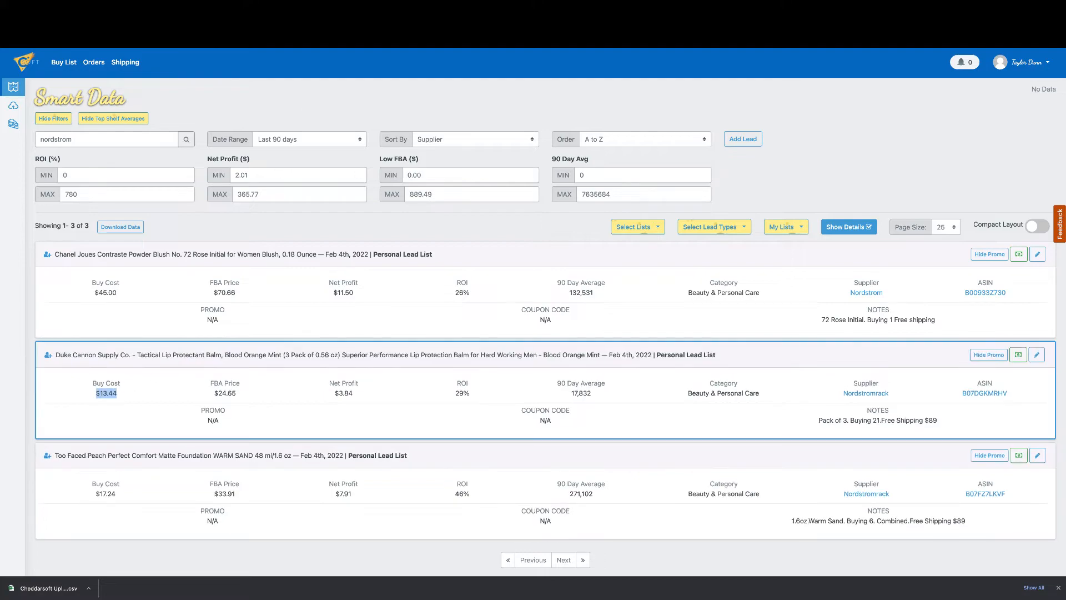
{"action": "key", "text": "ctrl+Tab"}
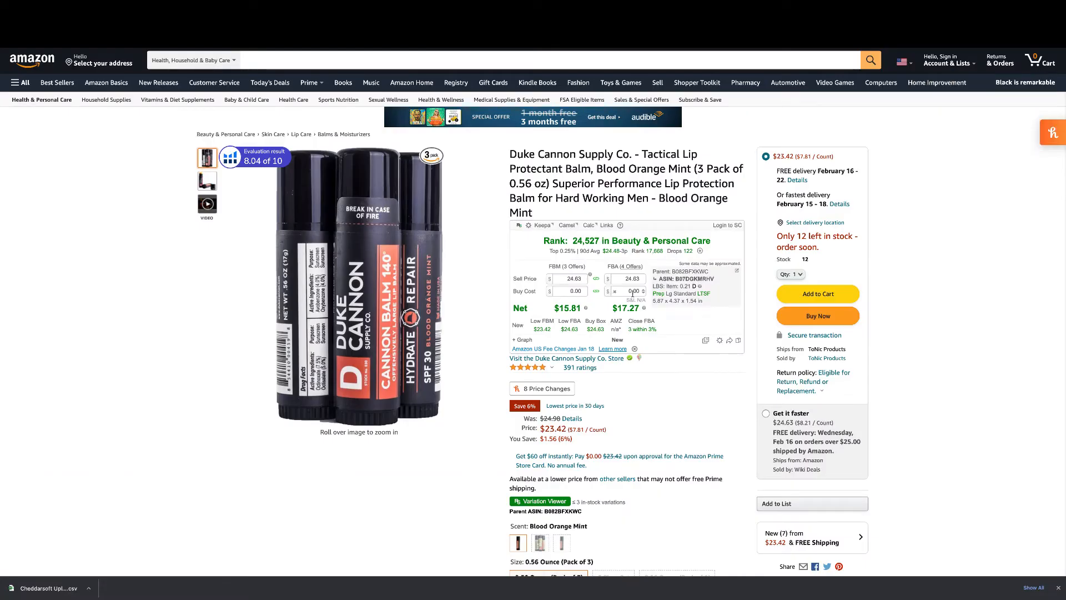
Enter Keepa buy costs of 13.44 for Duke Cannon and 17.24 for Too Faced, reviewing the price charts
{"action": "left_click", "coordinate": [632, 292]}
{"action": "type", "text": "13.44"}
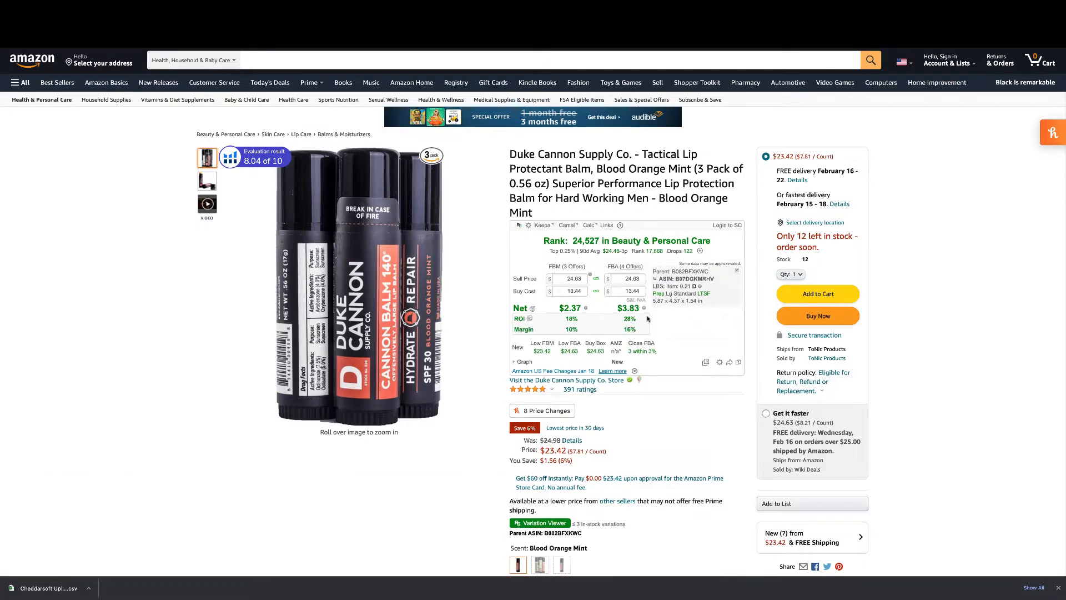
{"action": "scroll", "coordinate": [682, 337], "scroll_direction": "down", "scroll_amount": 10}
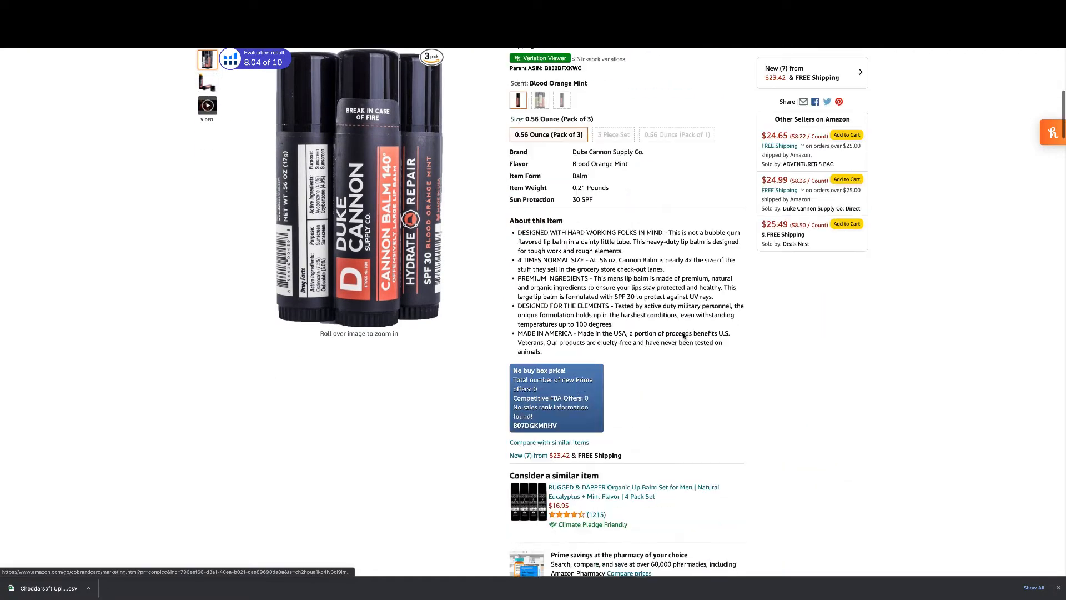
{"action": "scroll", "coordinate": [684, 333], "scroll_direction": "down", "scroll_amount": 2}
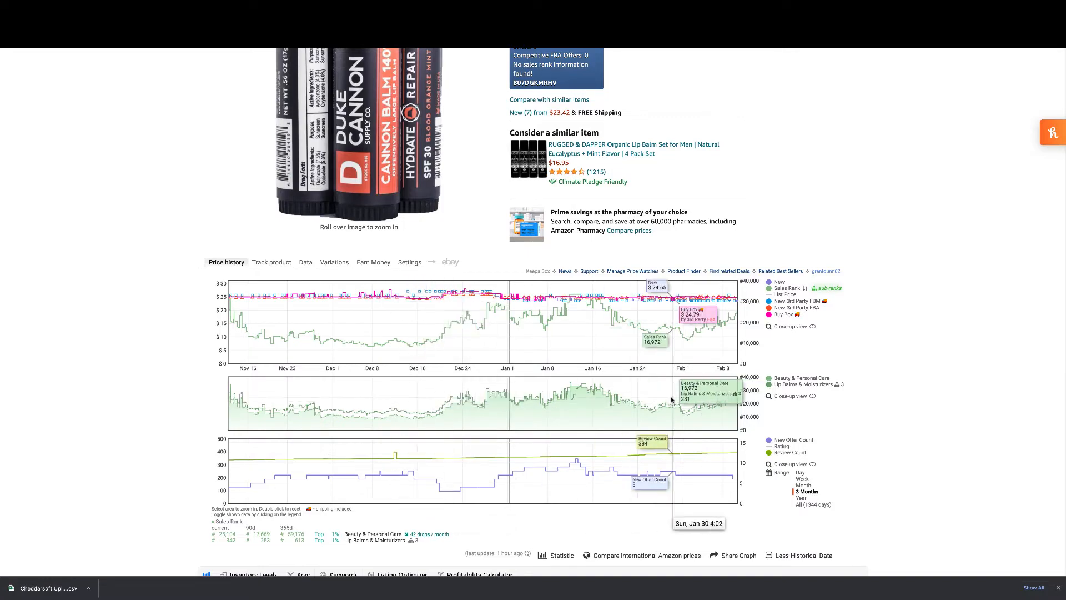
{"action": "scroll", "coordinate": [671, 399], "scroll_direction": "up", "scroll_amount": 15}
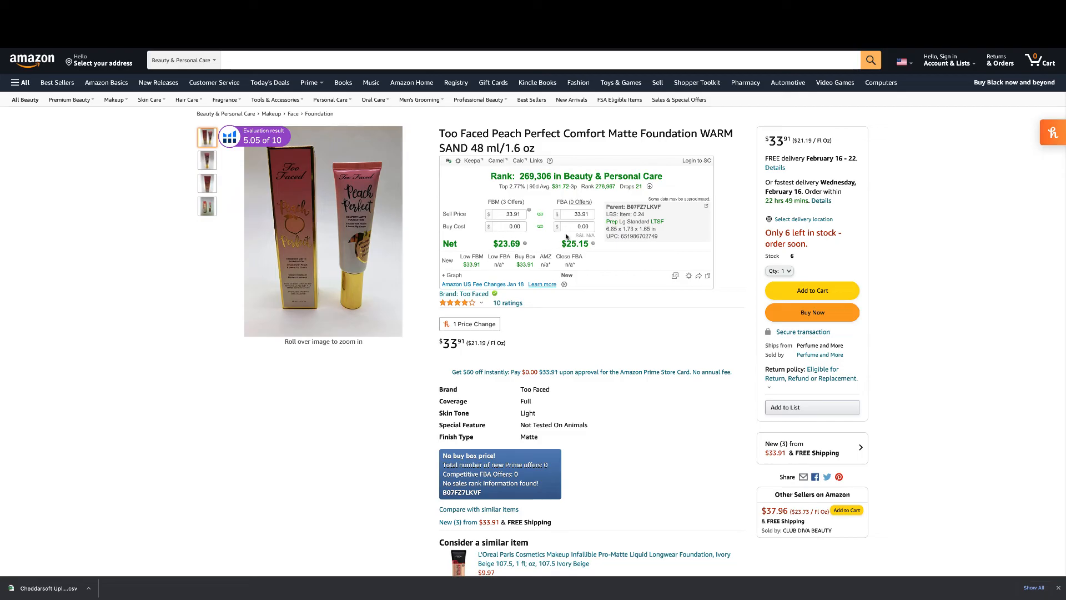
{"action": "type", "text": "4"}
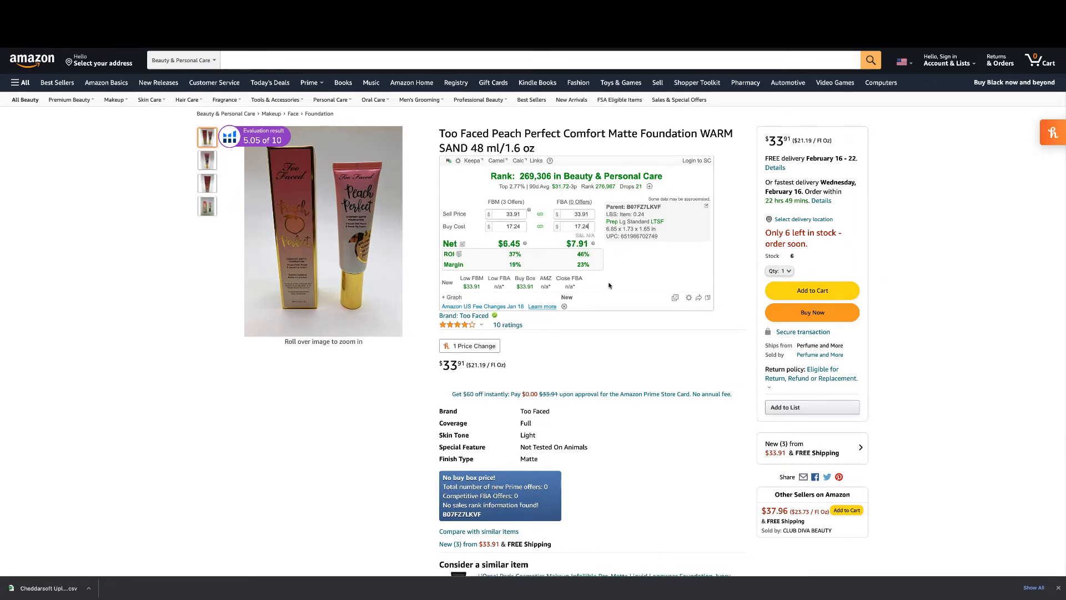
{"action": "scroll", "coordinate": [611, 289], "scroll_direction": "down", "scroll_amount": 9}
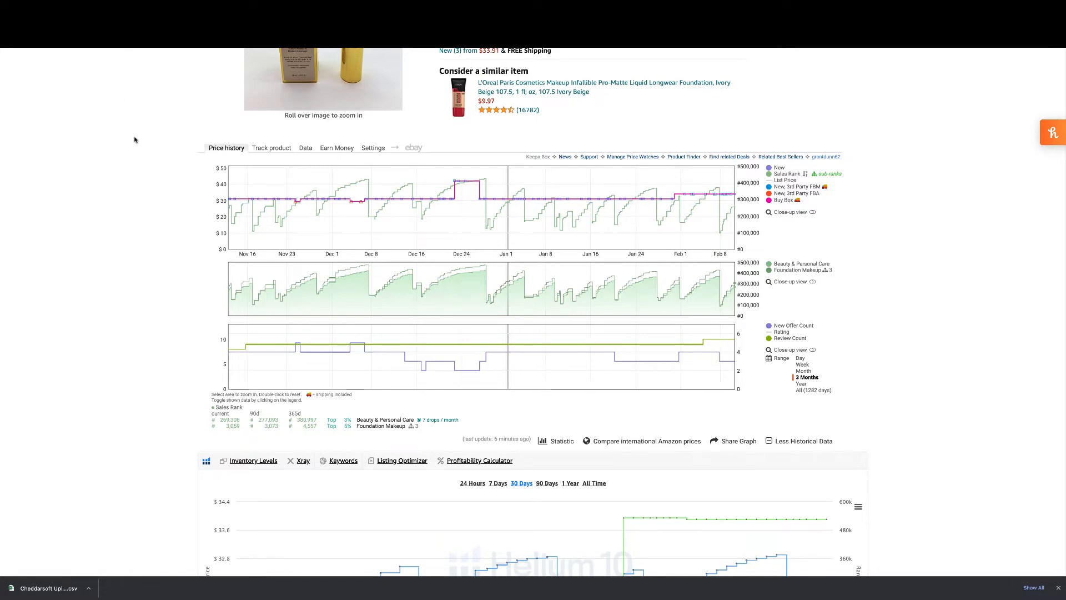
{"action": "scroll", "coordinate": [134, 139], "scroll_direction": "up", "scroll_amount": 4}
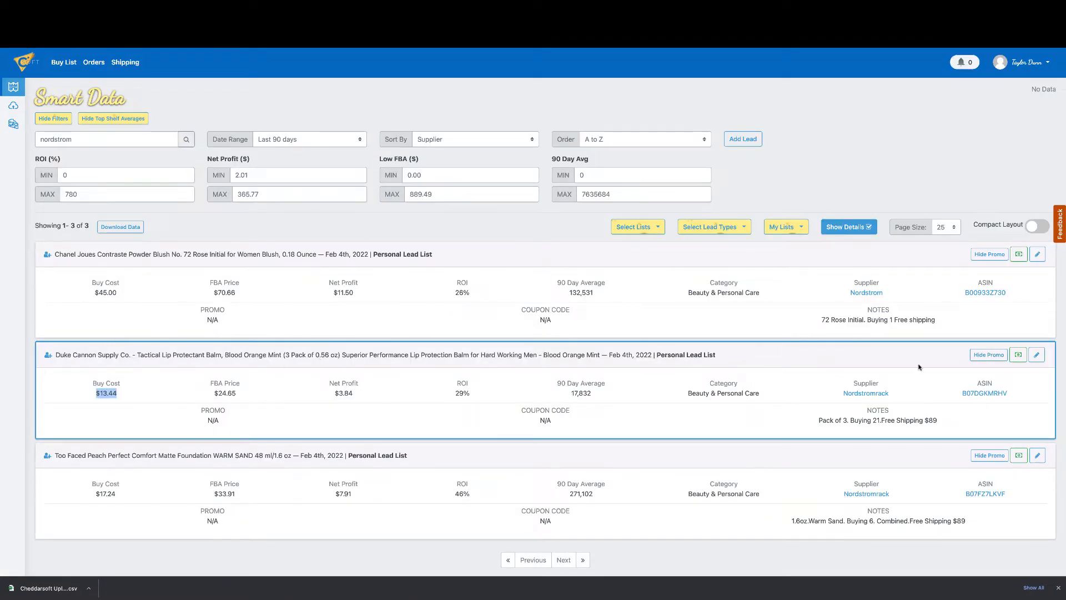
Add the Duke Cannon lead to the buy list as 7 units with the note 'Three Packs'
{"action": "left_click", "coordinate": [1018, 356]}
{"action": "double_click", "coordinate": [466, 129]}
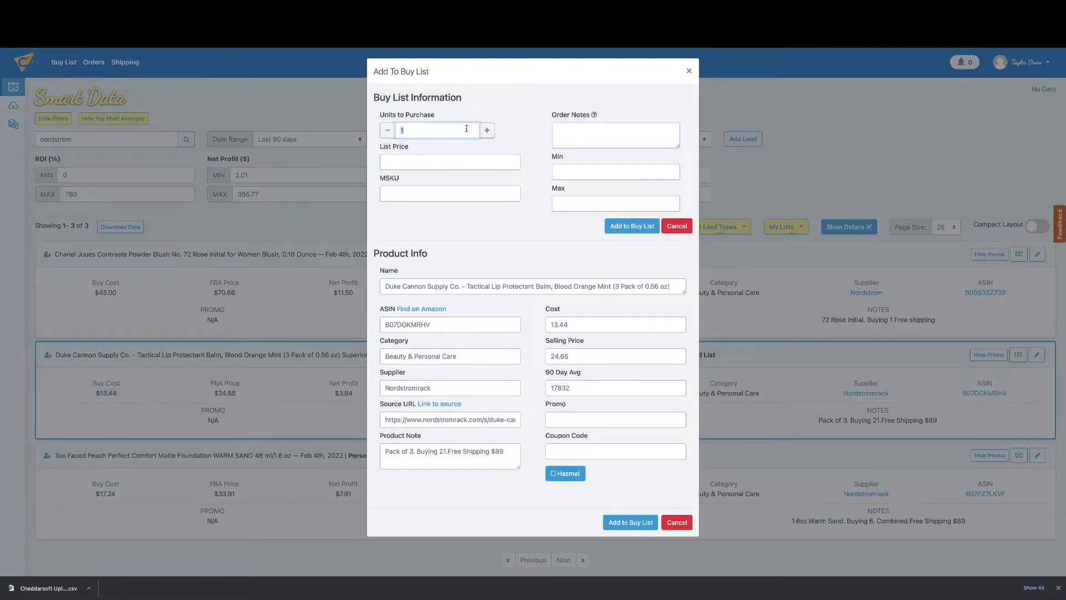
{"action": "left_click", "coordinate": [571, 131]}
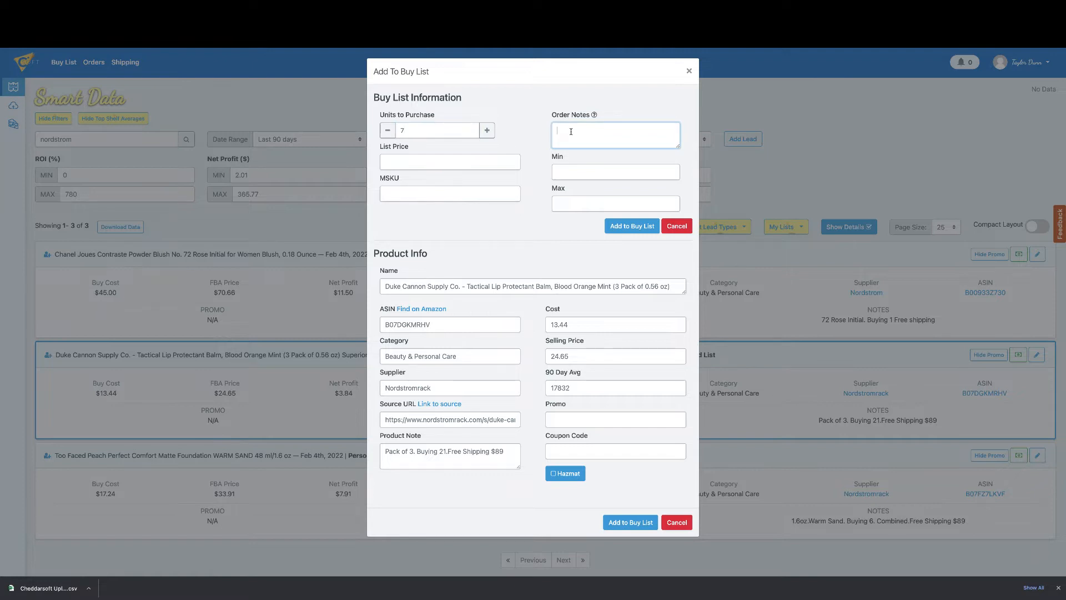
{"action": "type", "text": "THree"}
{"action": "key", "text": "BackSpace"}
{"action": "key", "text": "BackSpace"}
{"action": "type", "text": "ee Pack"}
{"action": "left_click", "coordinate": [579, 419]}
{"action": "left_click", "coordinate": [585, 446]}
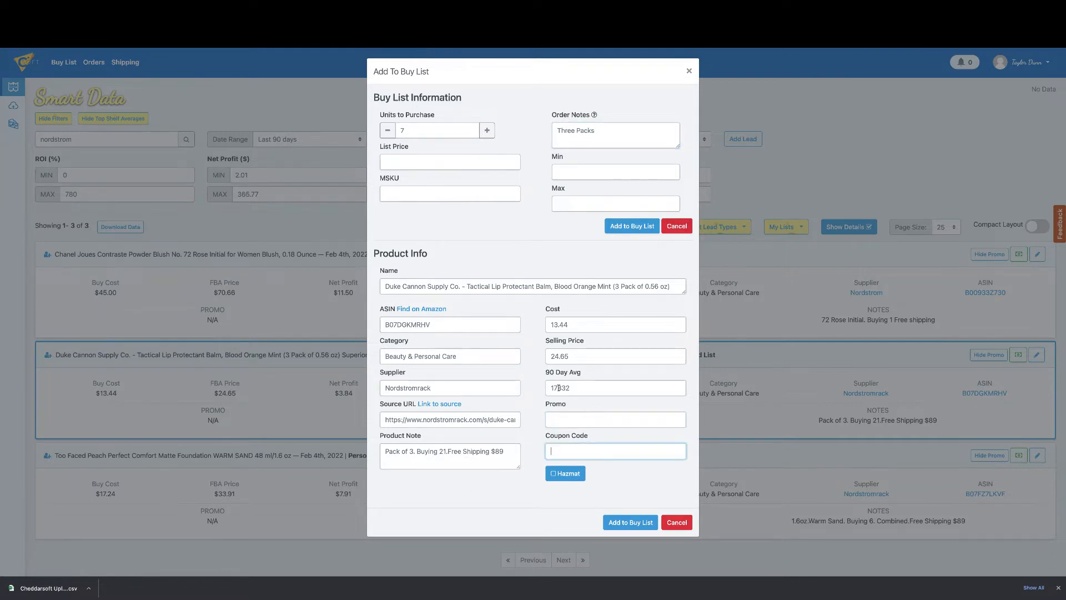
{"action": "left_click", "coordinate": [623, 226]}
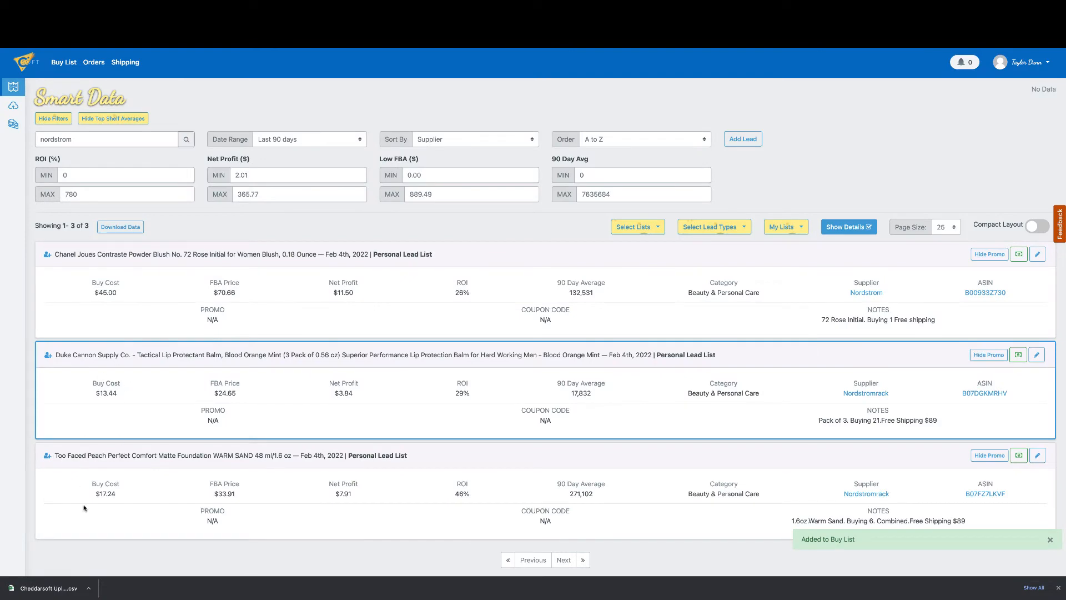
Add the Too Faced foundation lead to the buy list with an increased unit count
{"action": "left_click", "coordinate": [1019, 455]}
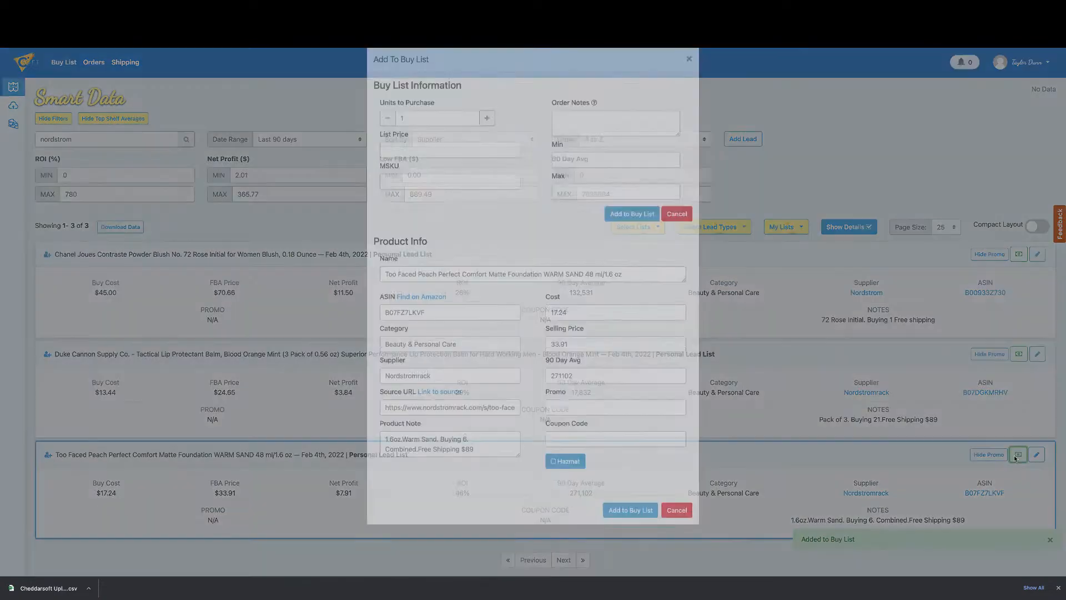
{"action": "left_click", "coordinate": [491, 131]}
{"action": "left_click", "coordinate": [491, 131]}
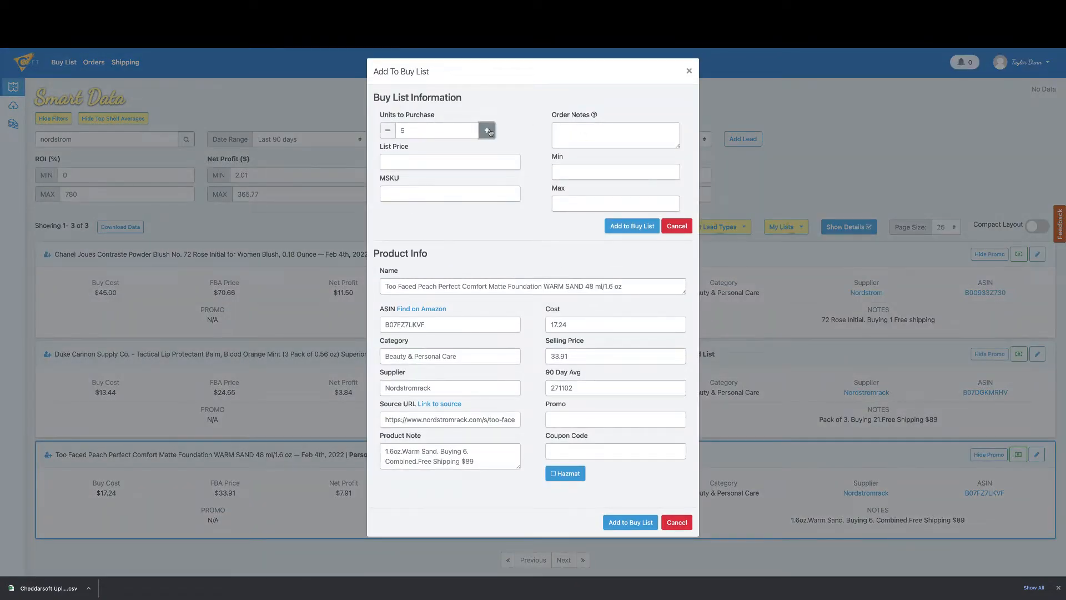
{"action": "left_click", "coordinate": [643, 227]}
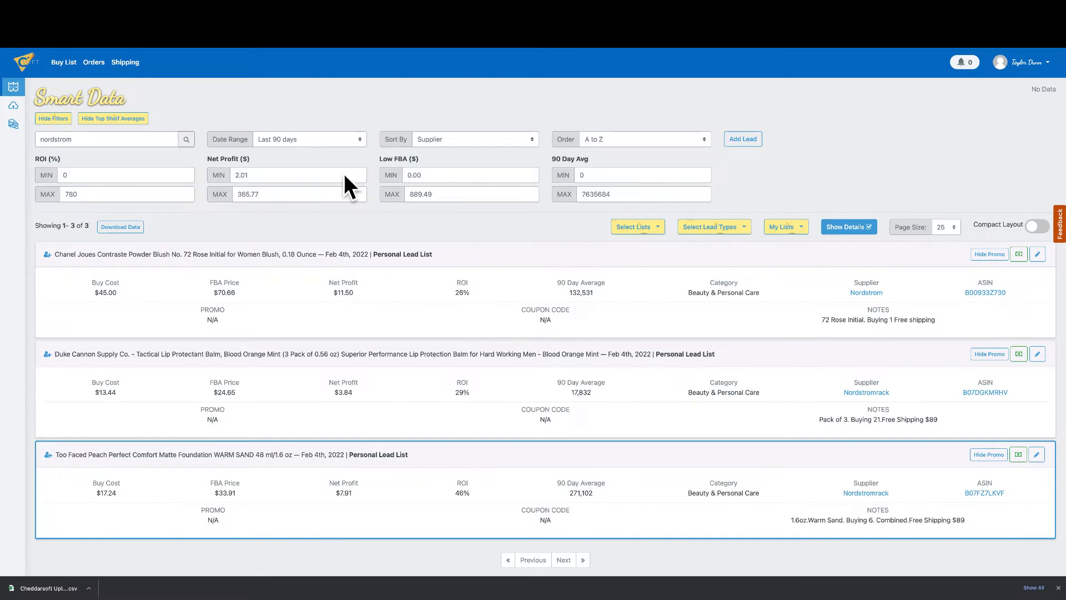
{"action": "left_click", "coordinate": [147, 141]}
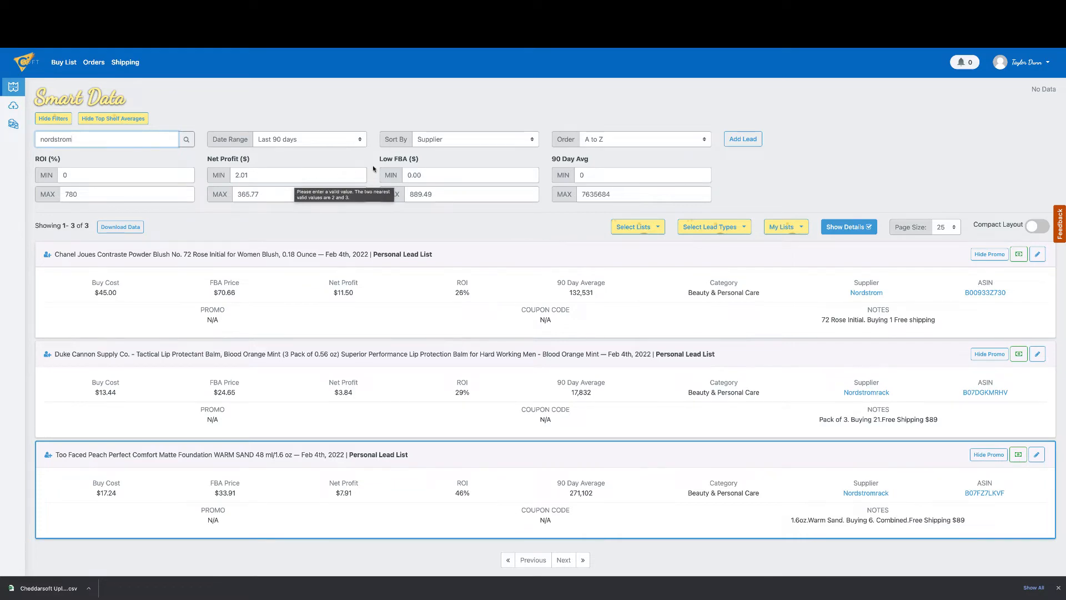
{"action": "scroll", "coordinate": [372, 162], "scroll_direction": "up", "scroll_amount": 1}
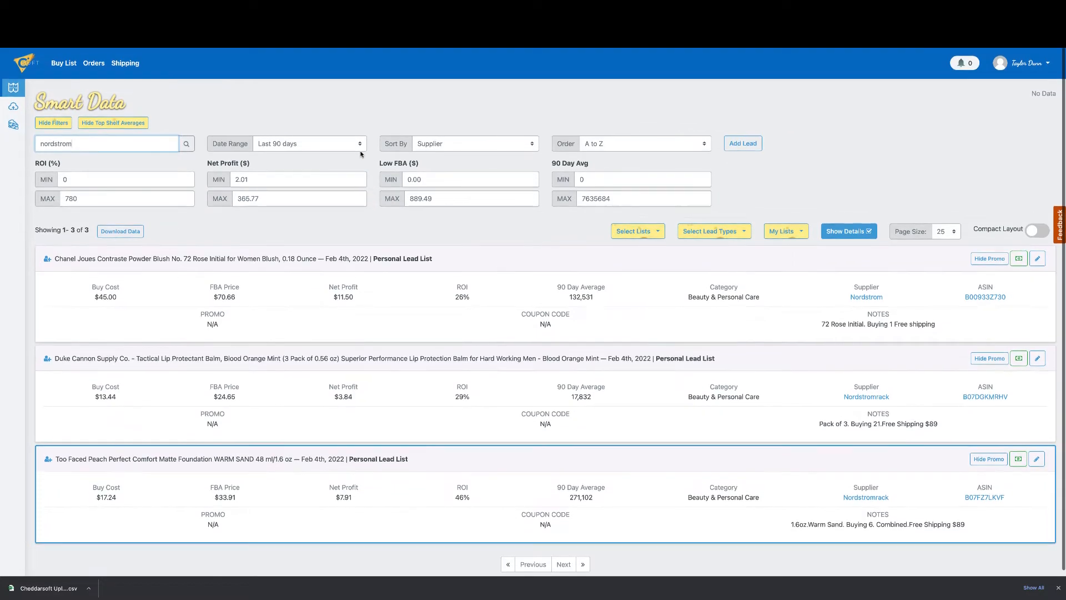
Show the buy list sorted by Supplier and inspect the Duke Cannon item's 'Three Packs' note
{"action": "left_click", "coordinate": [63, 65]}
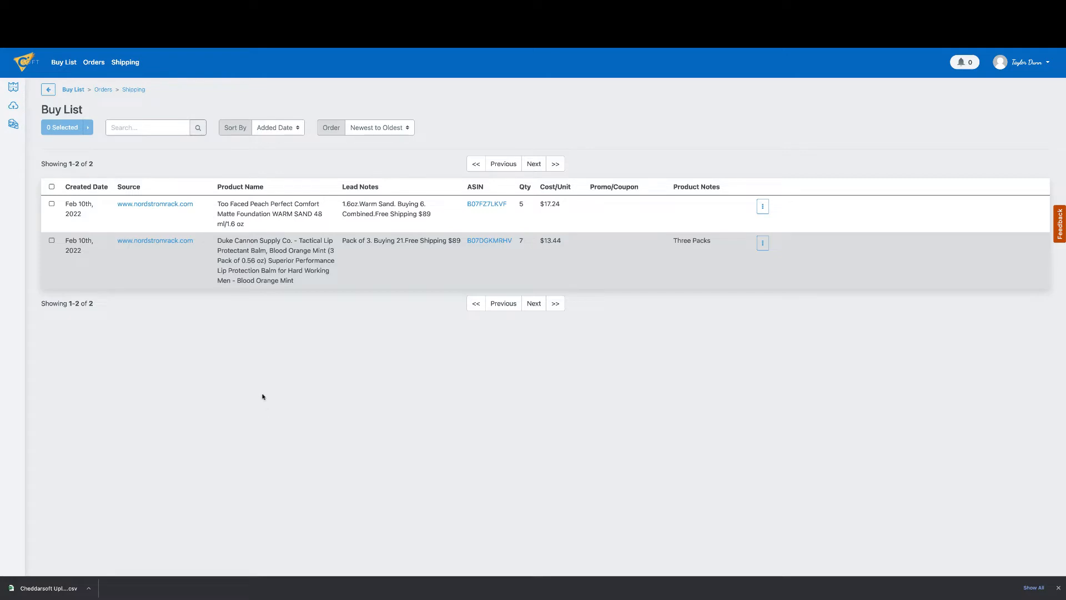
{"action": "left_click", "coordinate": [288, 127]}
{"action": "left_click", "coordinate": [267, 171]}
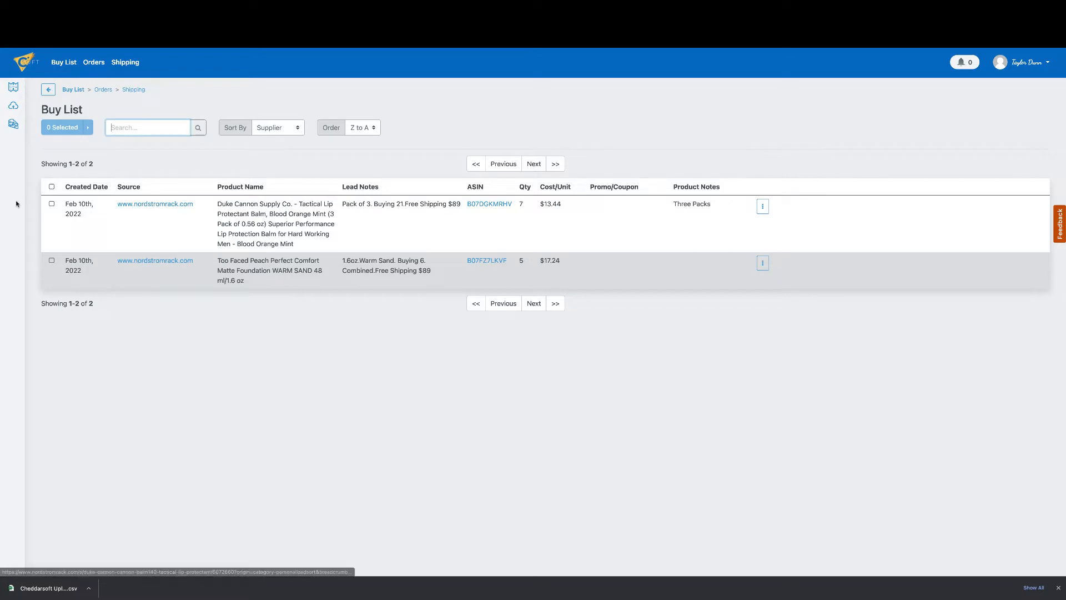
{"action": "left_click_drag", "start_coordinate": [673, 205], "coordinate": [734, 204]}
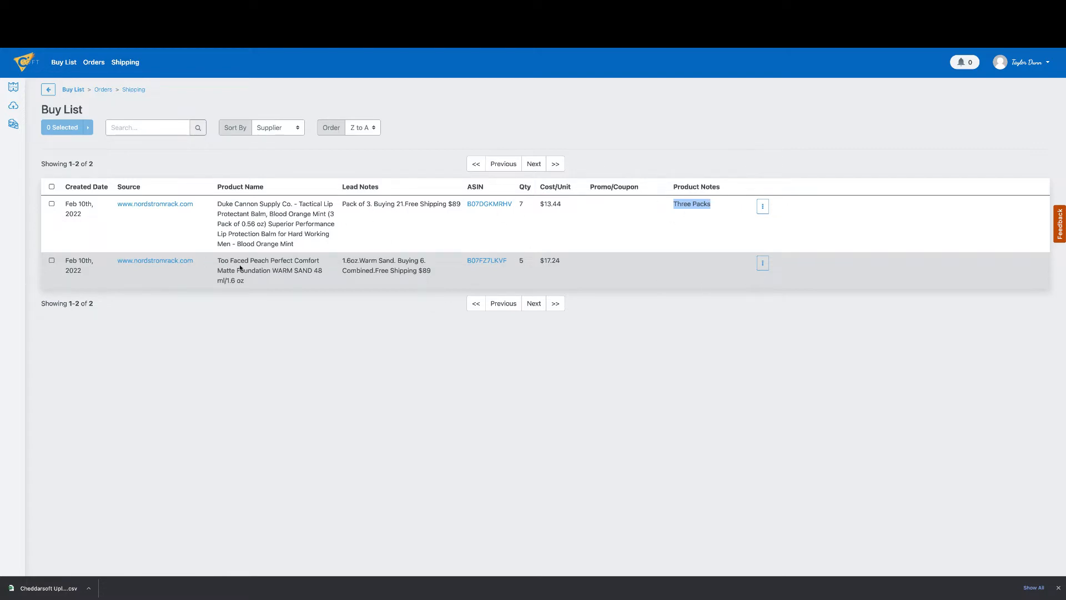
{"action": "left_click", "coordinate": [623, 127]}
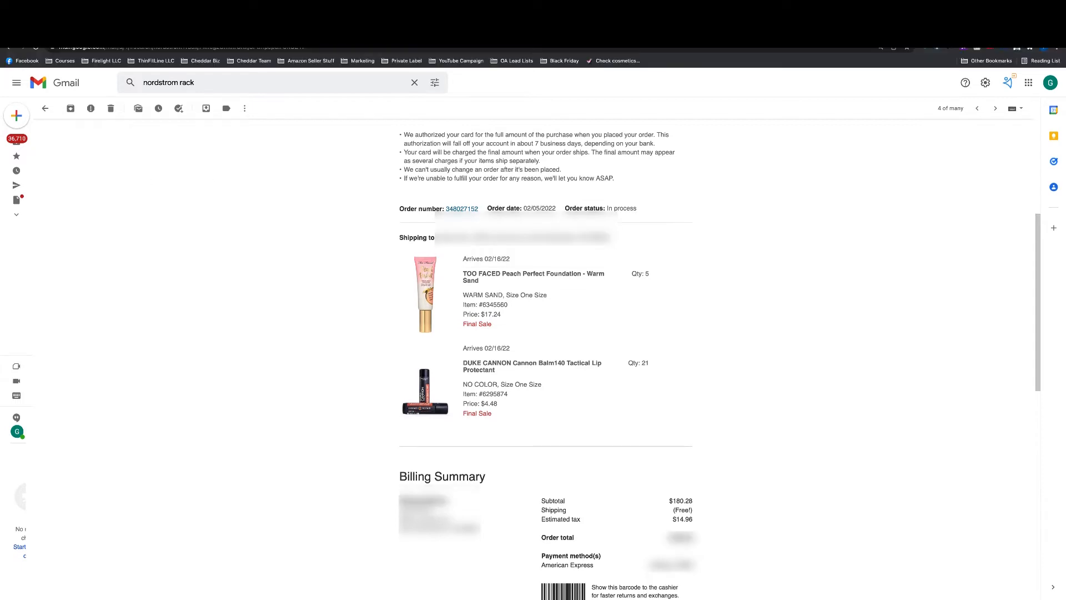
Select the Duke Cannon and Too Faced buy-list items and create a new order from them
{"action": "left_click", "coordinate": [116, 33]}
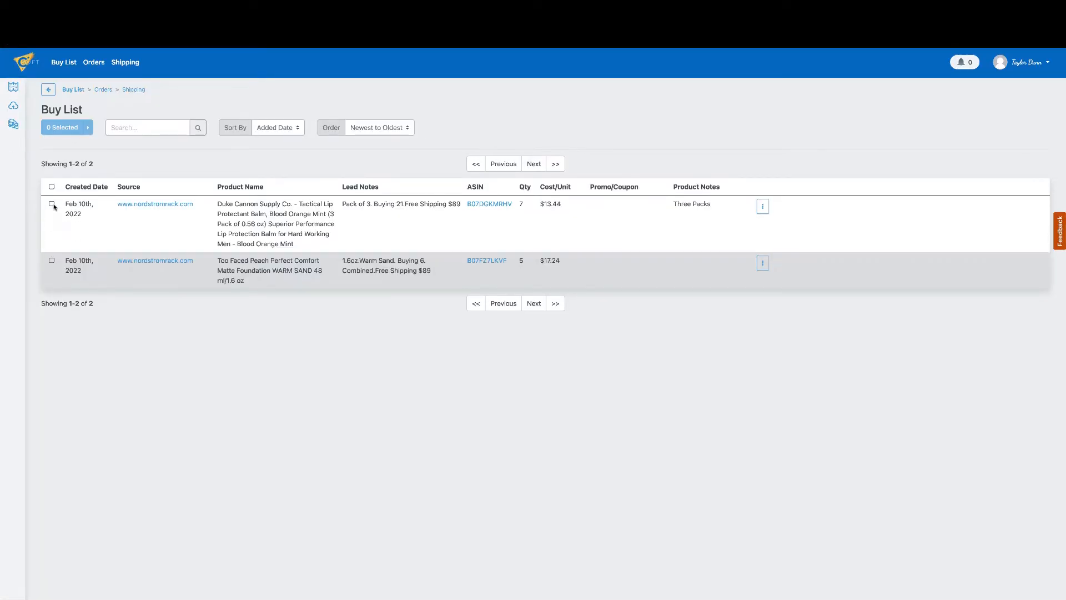
{"action": "left_click", "coordinate": [52, 204]}
{"action": "left_click", "coordinate": [52, 261]}
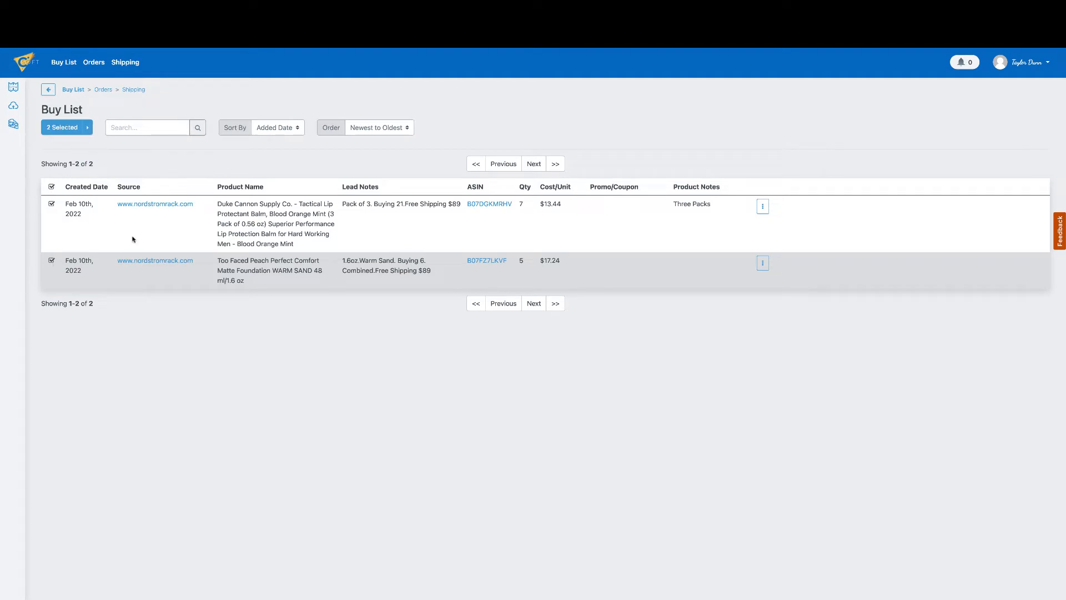
{"action": "left_click", "coordinate": [87, 127]}
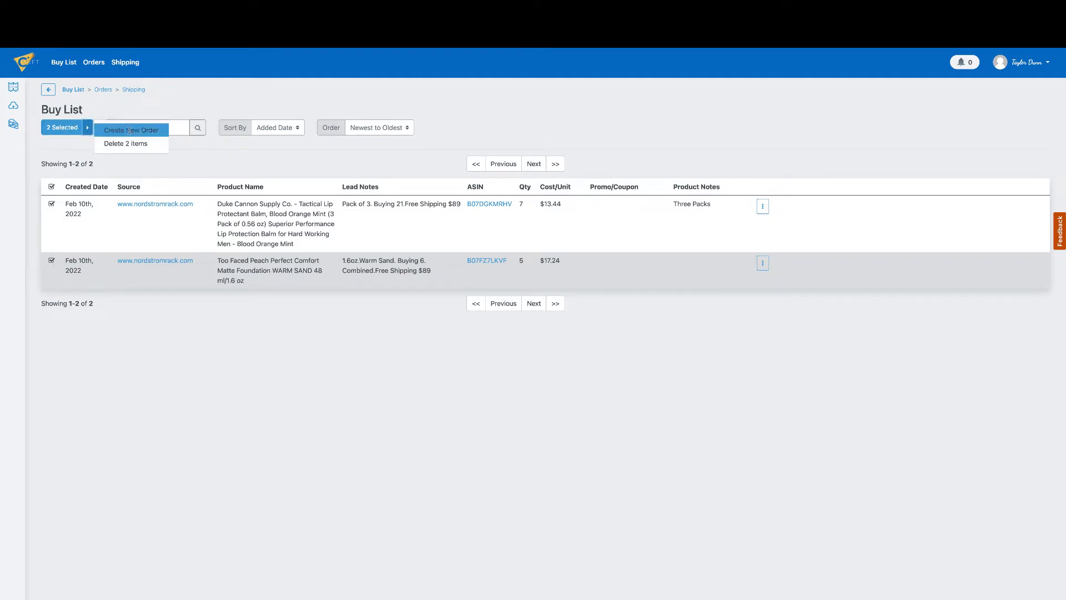
{"action": "left_click", "coordinate": [130, 130]}
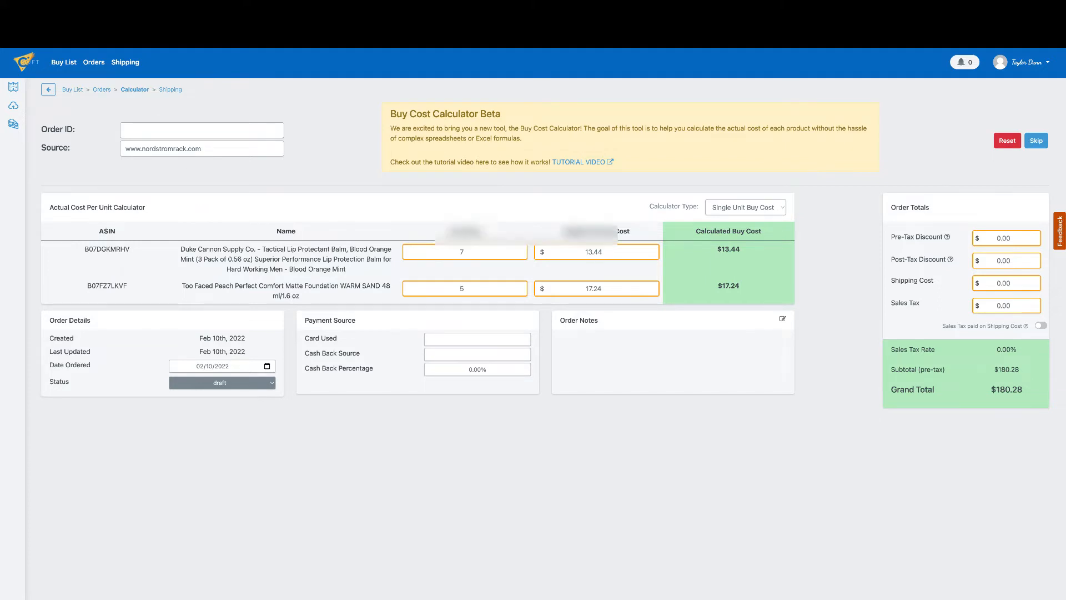
Copy the order number from the Nordstrom Rack confirmation email into the Order ID field
{"action": "left_click", "coordinate": [77, 11]}
{"action": "left_click_drag", "start_coordinate": [478, 187], "coordinate": [446, 187]}
{"action": "key", "text": "ctrl+c"}
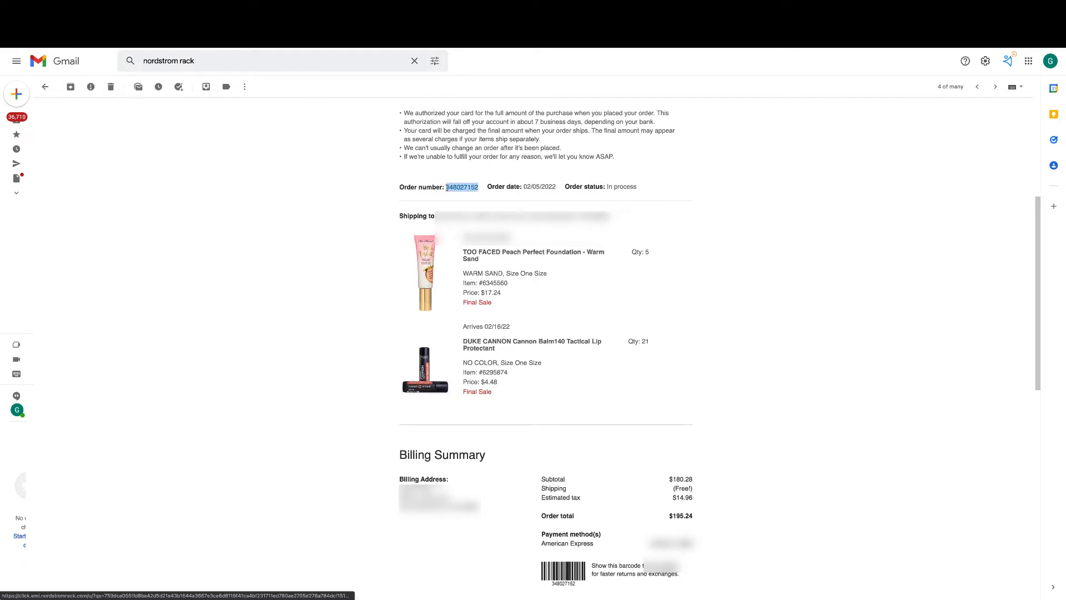
{"action": "left_click", "coordinate": [233, 11]}
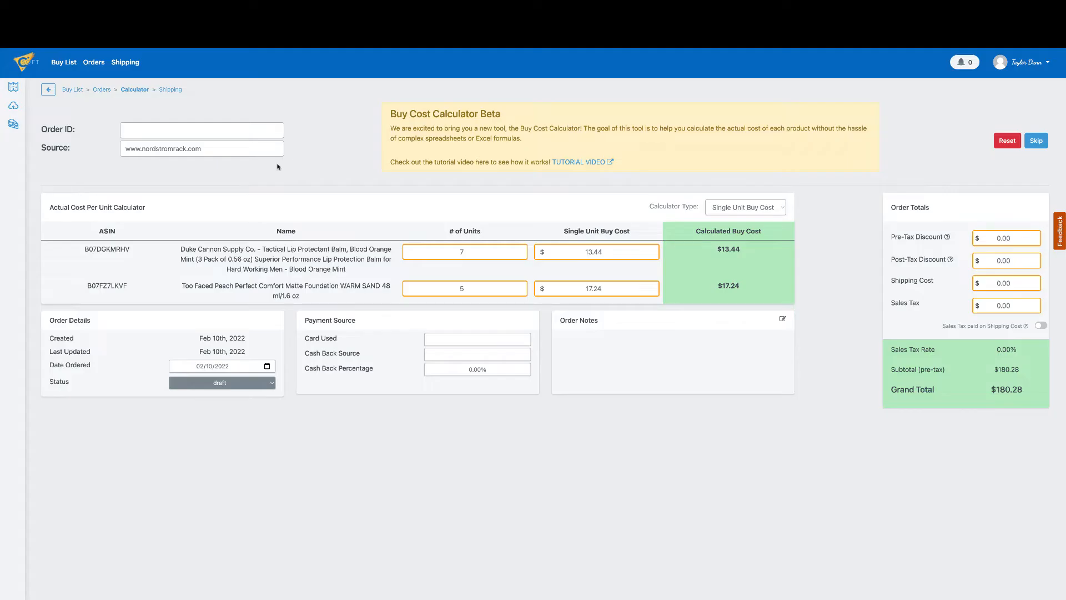
{"action": "left_click", "coordinate": [170, 130]}
{"action": "key", "text": "ctrl+v"}
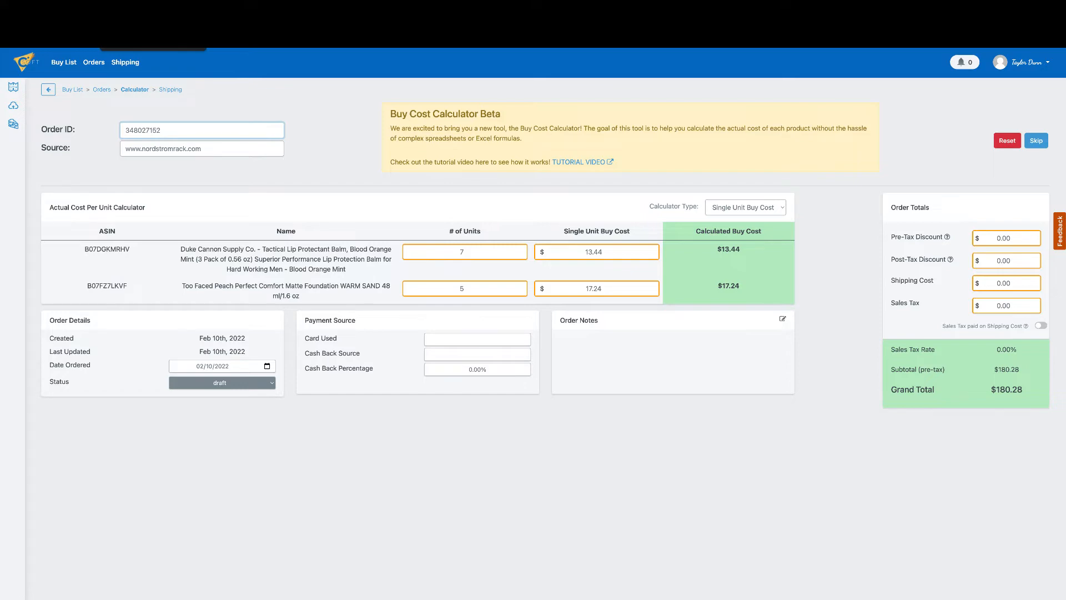
Compare the email's item prices (17.24, 4.48) against the calculator's 13.44 Duke Cannon unit cost
{"action": "left_click", "coordinate": [136, 10]}
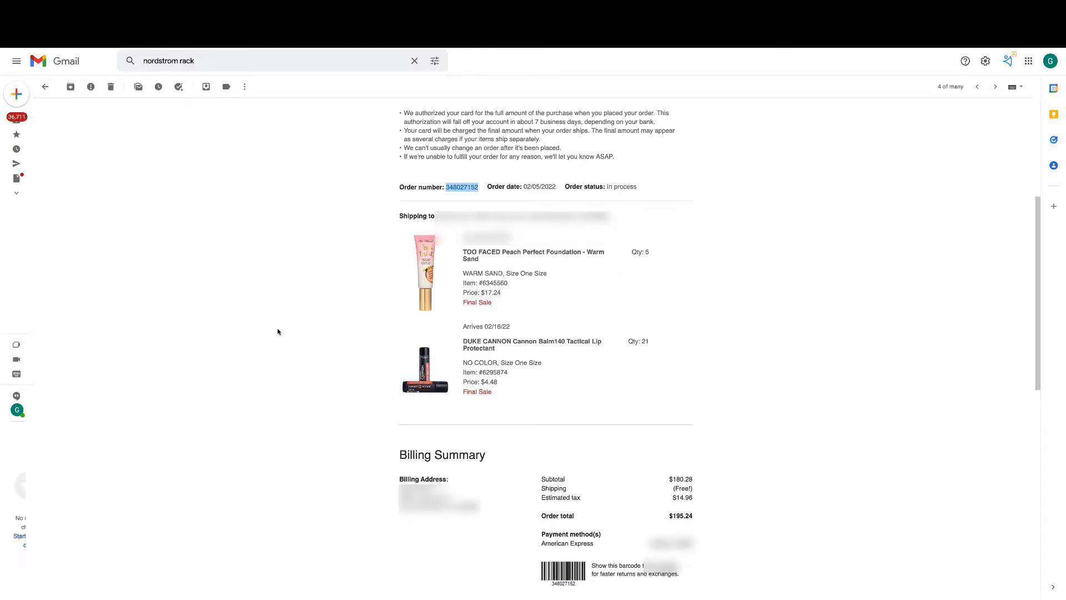
{"action": "left_click_drag", "start_coordinate": [486, 294], "coordinate": [509, 297]}
{"action": "left_click", "coordinate": [244, 10]}
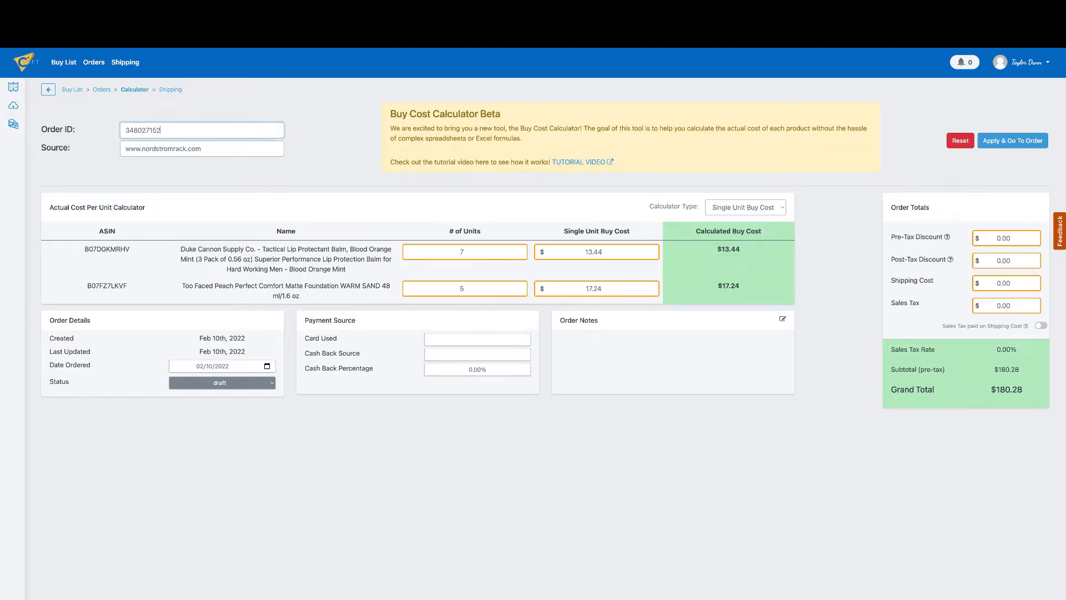
{"action": "left_click", "coordinate": [144, 10]}
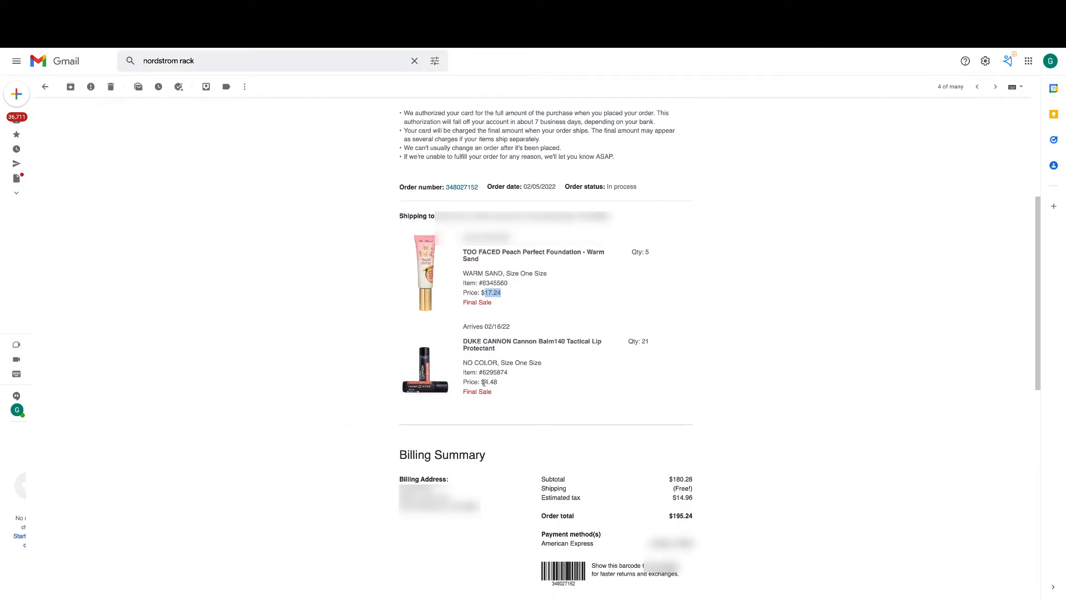
{"action": "left_click_drag", "start_coordinate": [483, 382], "coordinate": [510, 385]}
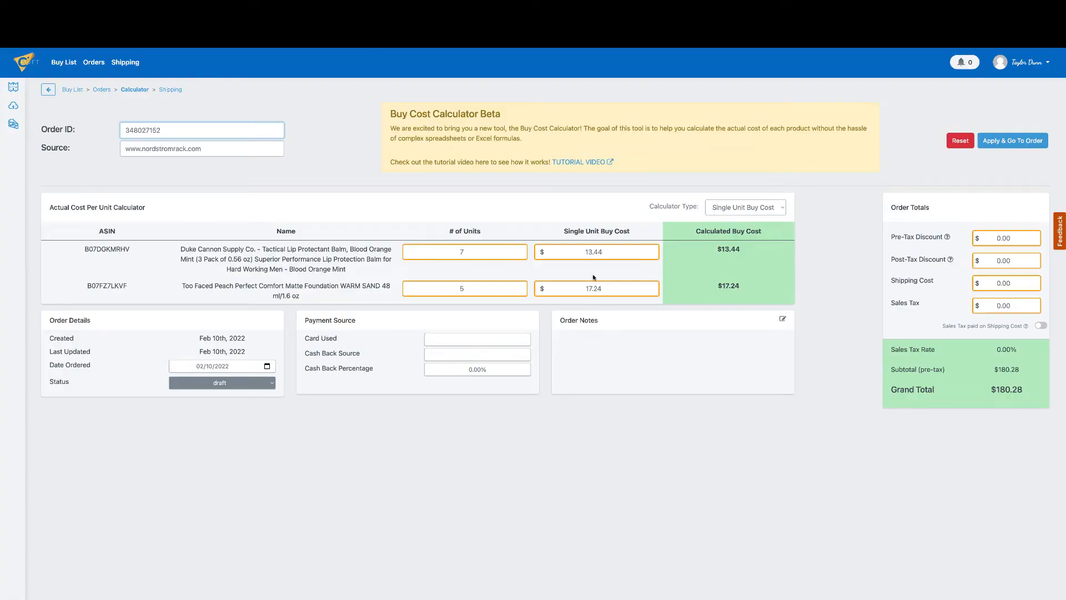
{"action": "left_click_drag", "start_coordinate": [581, 252], "coordinate": [623, 250]}
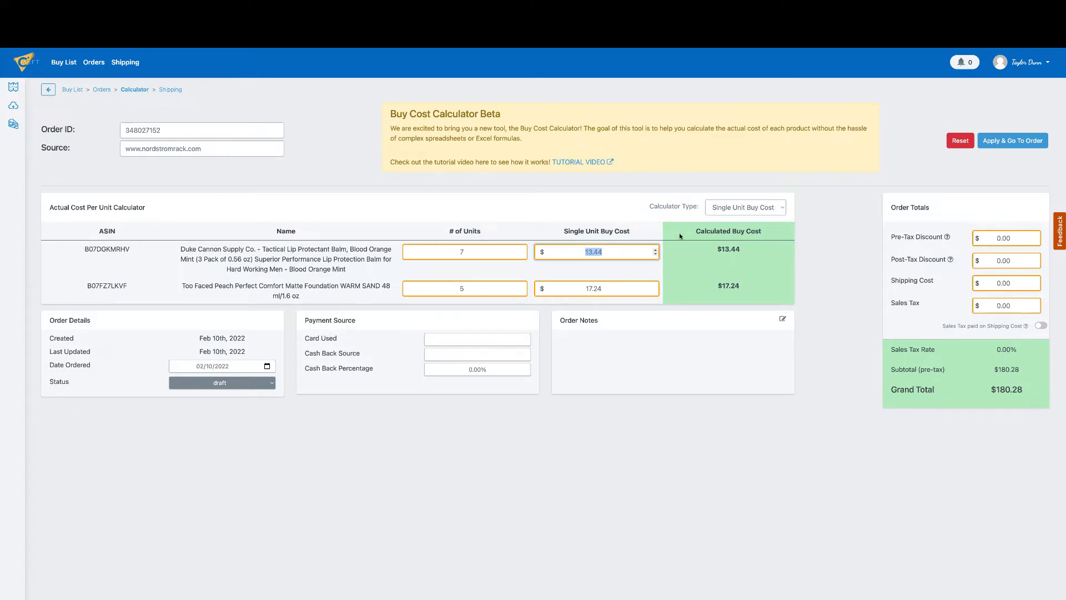
{"action": "left_click", "coordinate": [762, 208]}
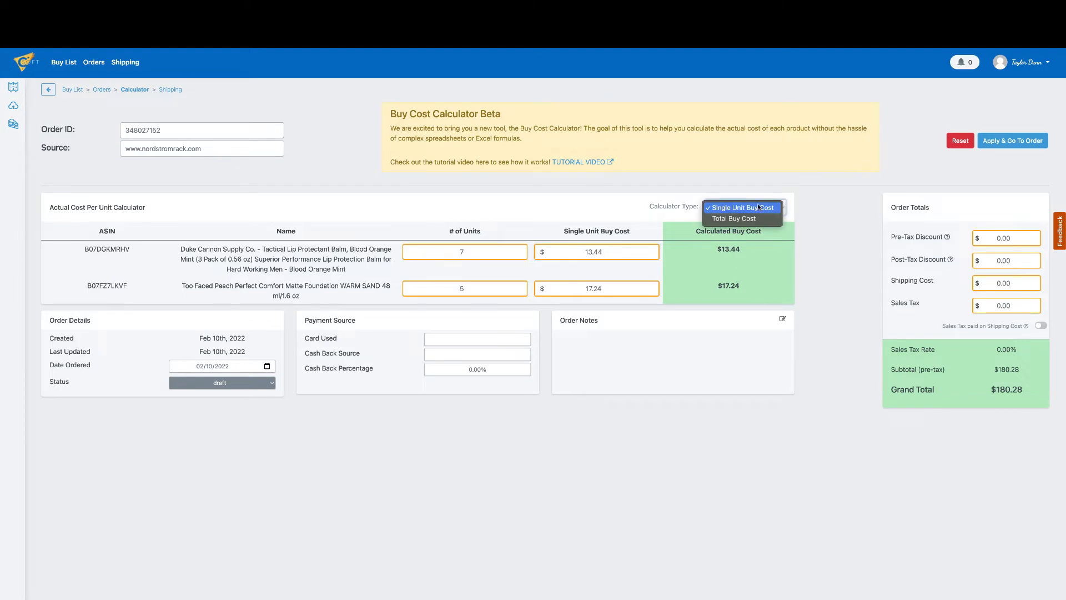
{"action": "left_click", "coordinate": [744, 220]}
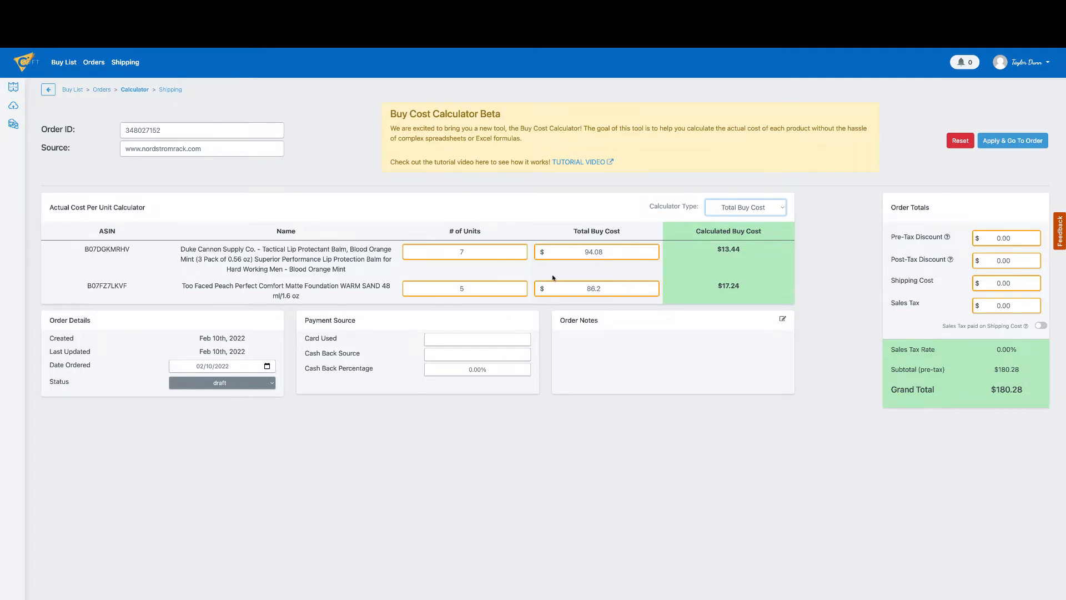
{"action": "left_click", "coordinate": [773, 209]}
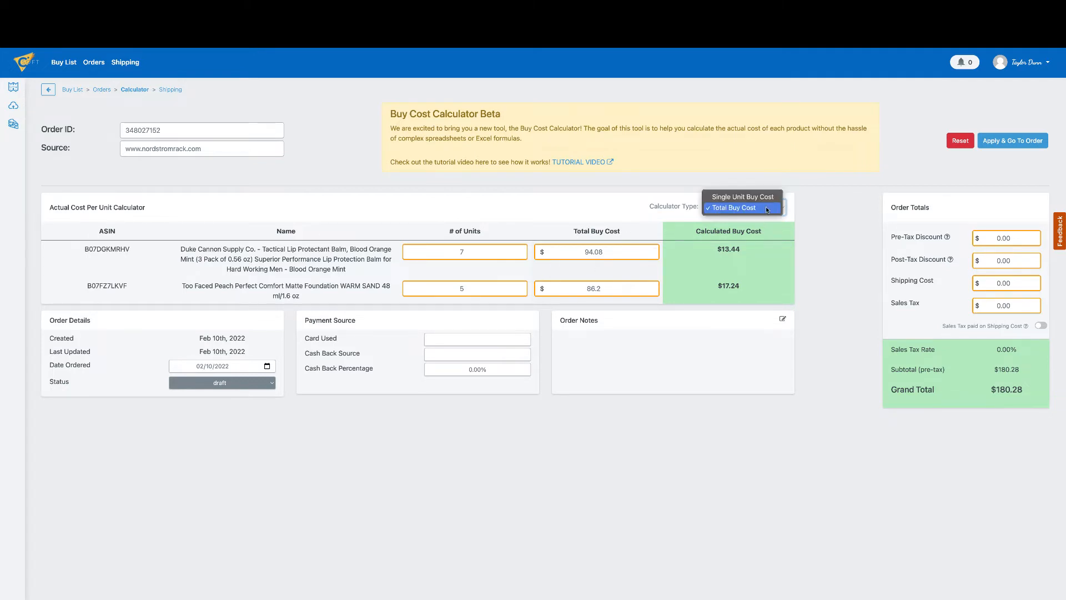
{"action": "key", "text": "Return"}
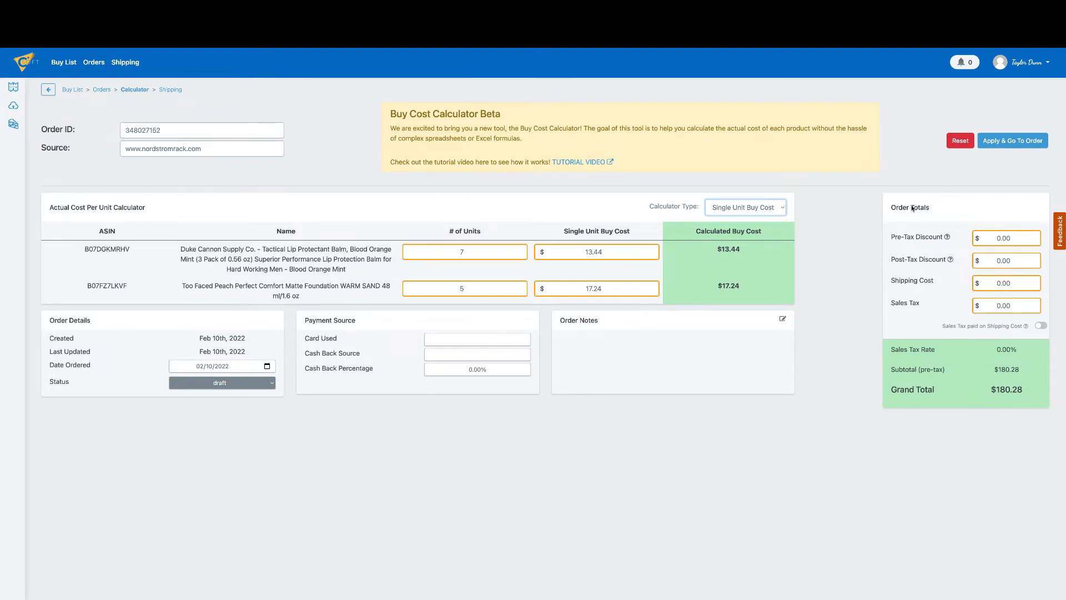
Copy the 14.96 estimated tax from the email into the Sales Tax field
{"action": "left_click", "coordinate": [1012, 305]}
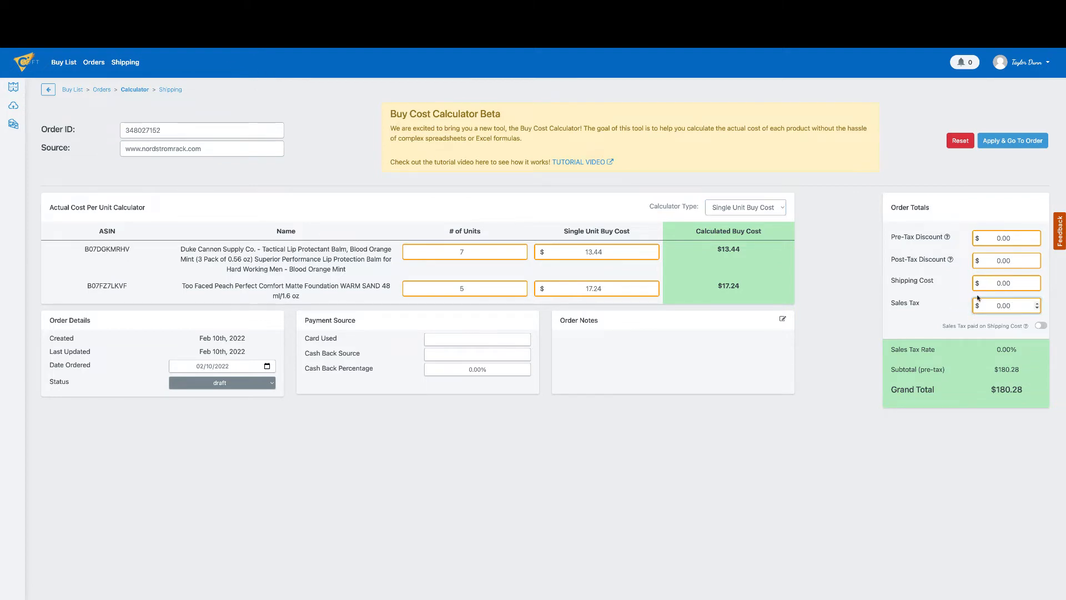
{"action": "key", "text": "ctrl+Tab"}
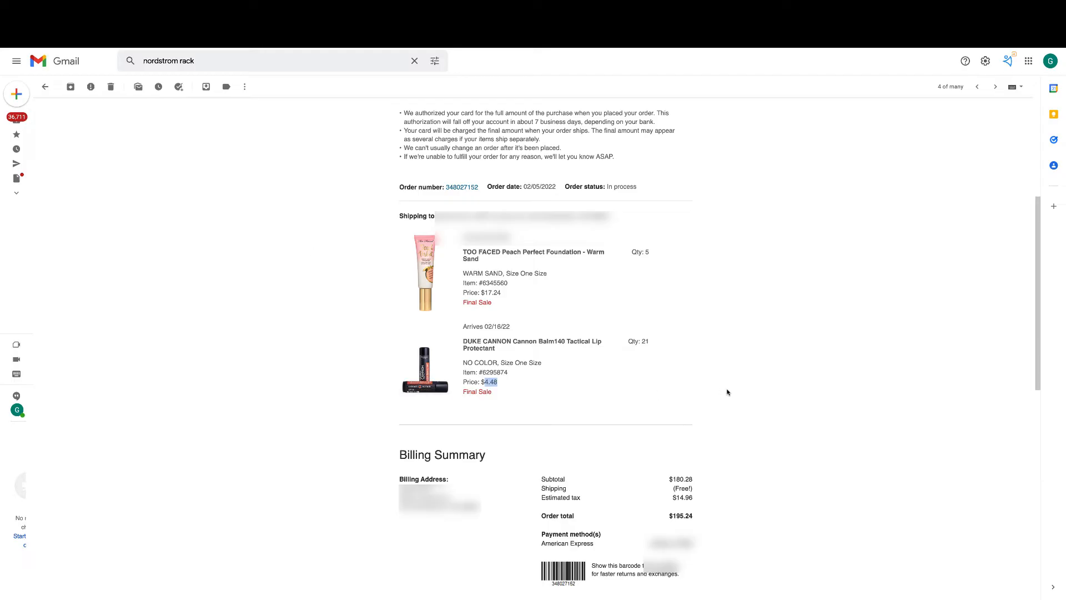
{"action": "double_click", "coordinate": [689, 497]}
{"action": "key", "text": "ctrl+c"}
{"action": "key", "text": "ctrl+shift+Tab"}
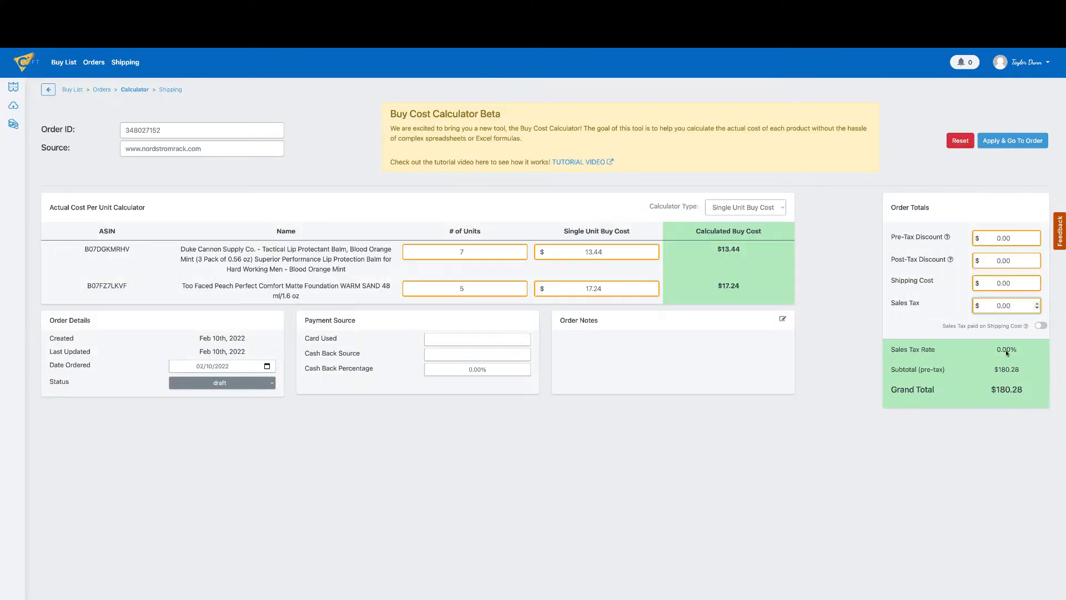
{"action": "double_click", "coordinate": [998, 305]}
{"action": "key", "text": "ctrl+v"}
{"action": "left_click", "coordinate": [814, 259]}
Check the 8.30% tax rate and $195.24 grand total against the email's billing summary
{"action": "left_click_drag", "start_coordinate": [995, 354], "coordinate": [1023, 353]}
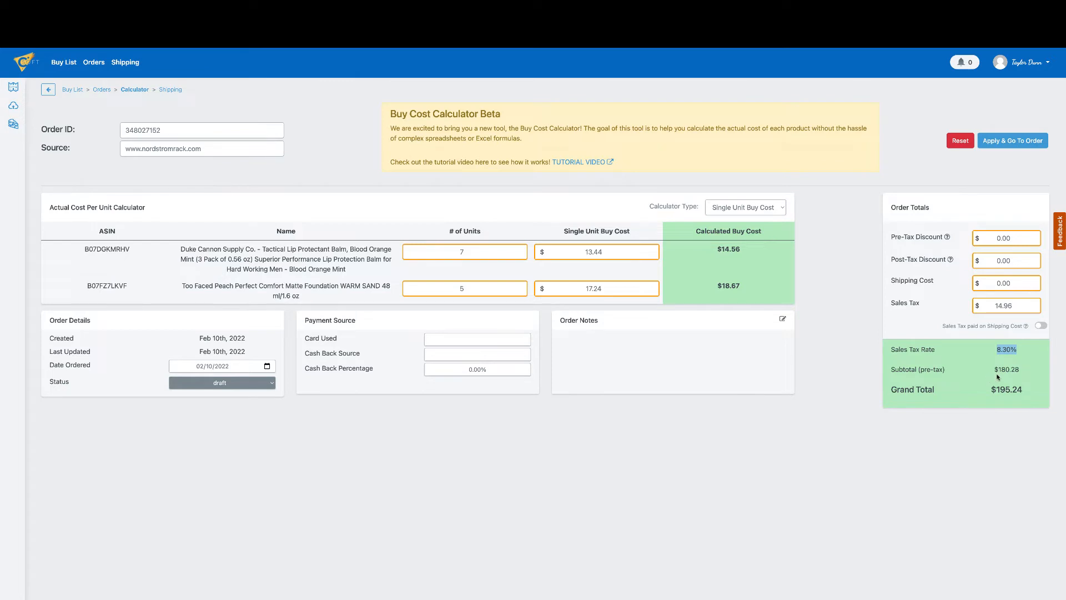
{"action": "left_click_drag", "start_coordinate": [993, 374], "coordinate": [1038, 388]}
{"action": "mouse_move", "coordinate": [533, 2]}
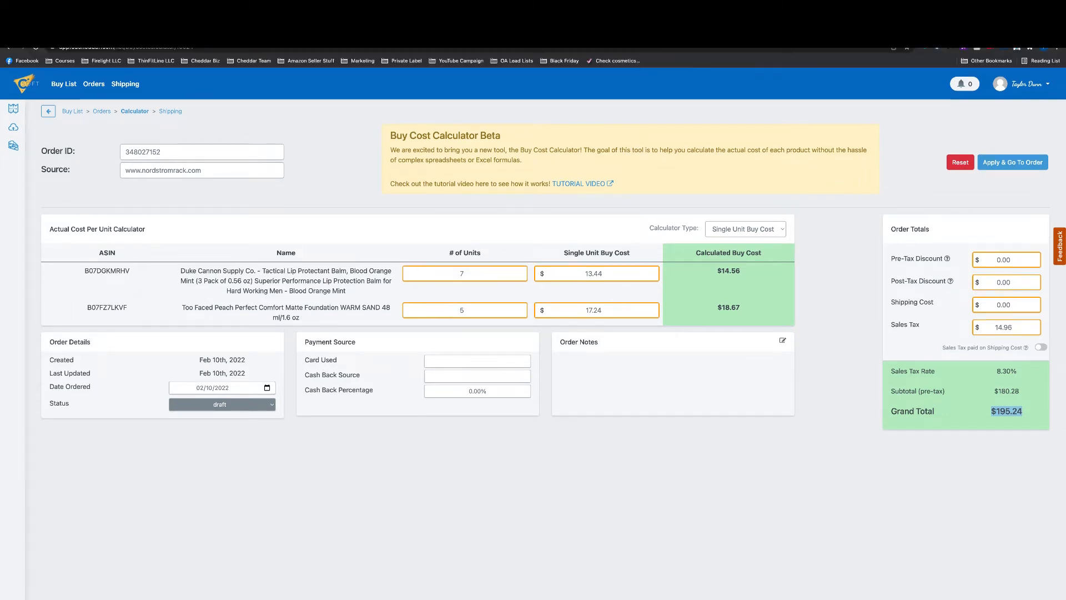
{"action": "left_click", "coordinate": [222, 29]}
{"action": "left_click_drag", "start_coordinate": [673, 479], "coordinate": [695, 480]}
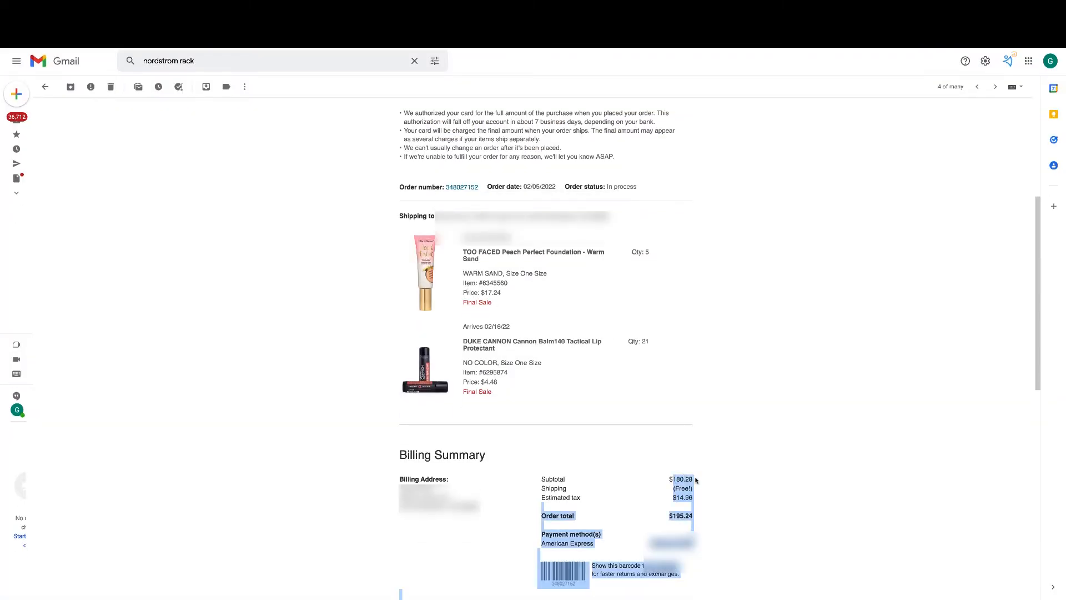
{"action": "left_click", "coordinate": [720, 493]}
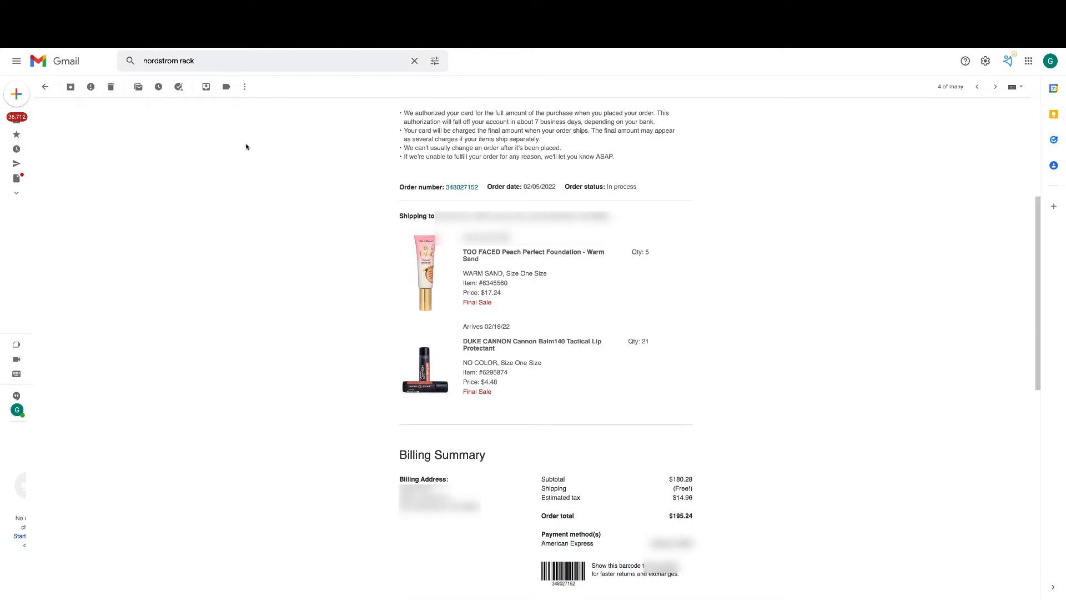
{"action": "key", "text": "ctrl+Tab"}
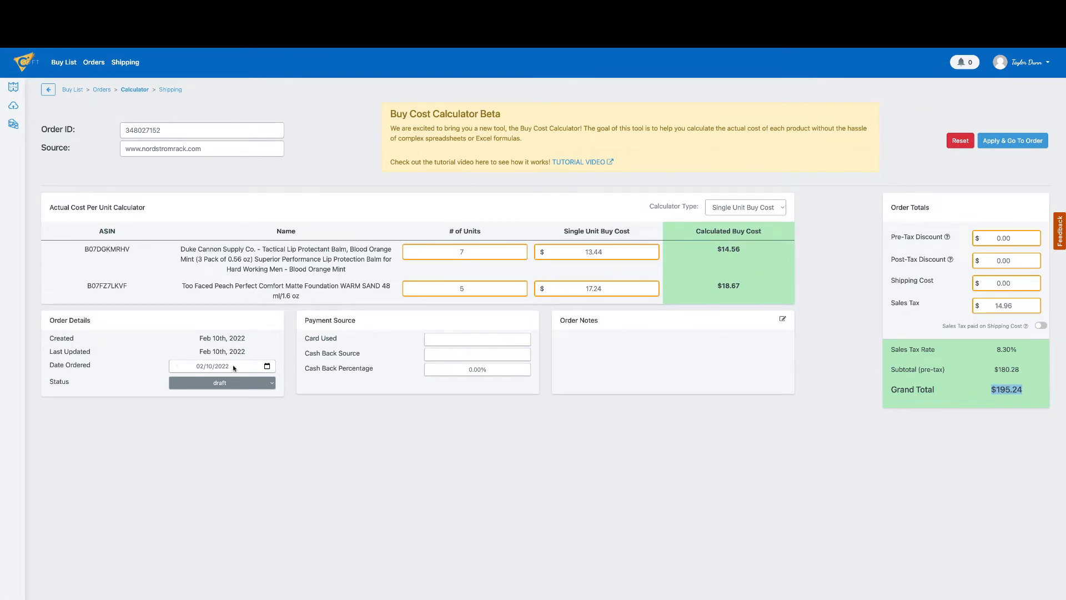
Set the order date to 02/05/2022 and the status to ordered
{"action": "left_click", "coordinate": [267, 367]}
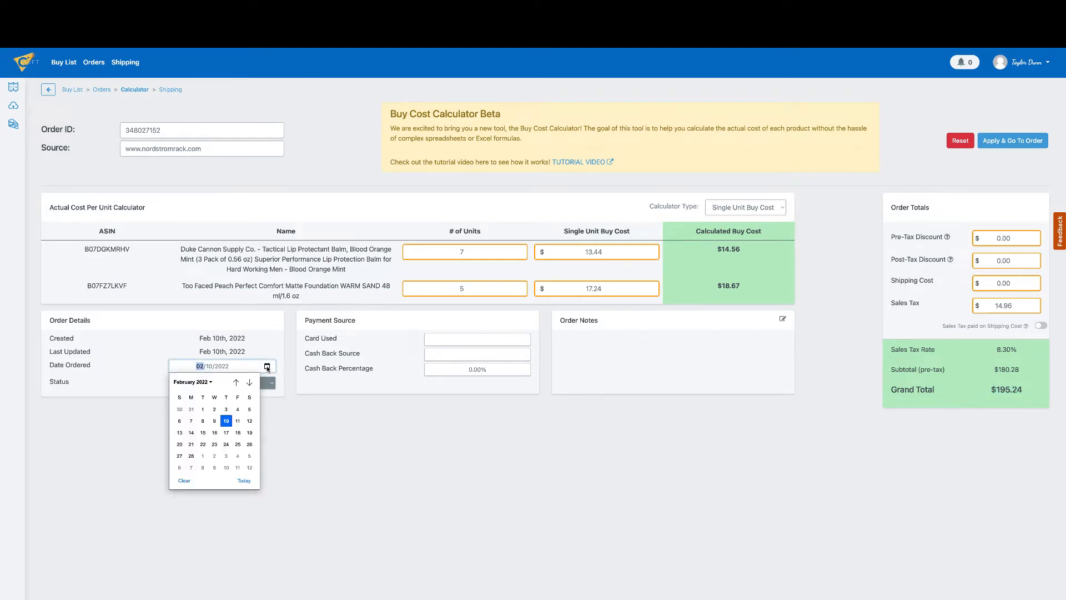
{"action": "left_click", "coordinate": [251, 410]}
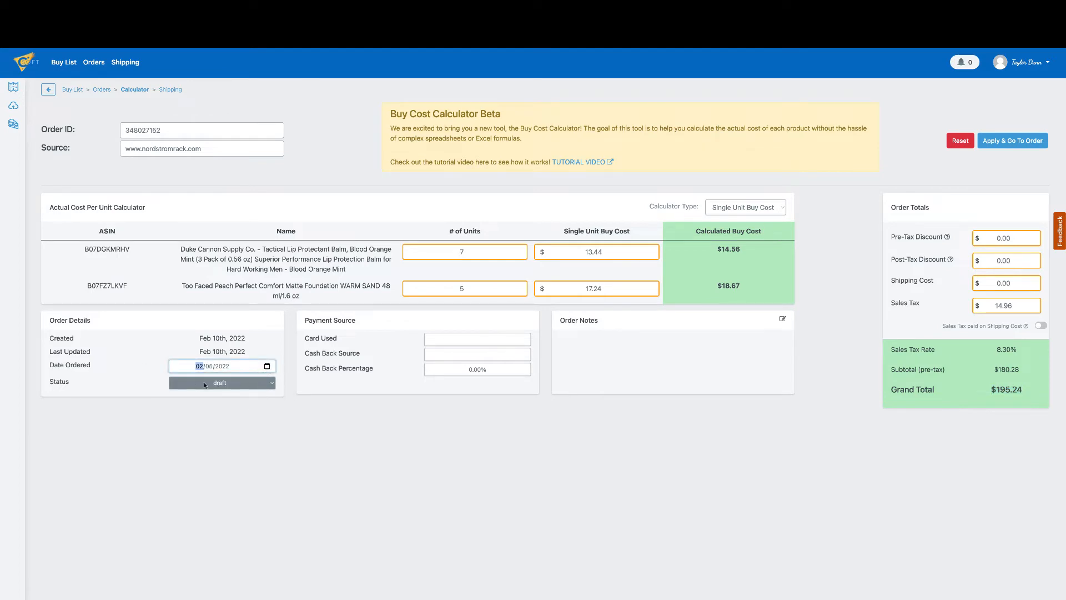
{"action": "left_click", "coordinate": [261, 388]}
{"action": "left_click", "coordinate": [211, 393]}
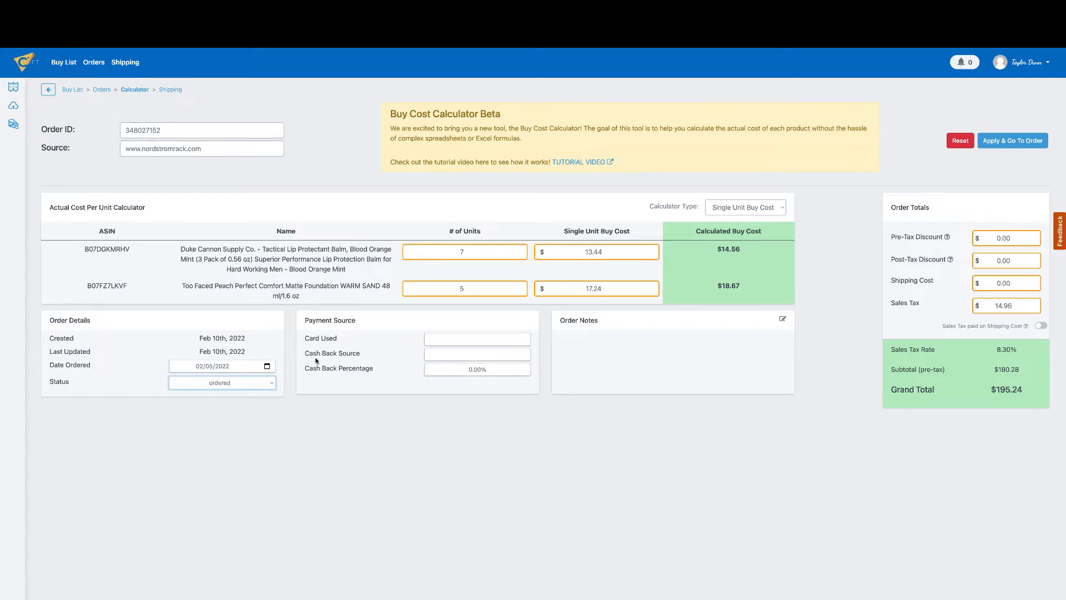
Record AMEX as the card with RaK cash back at 1.00%
{"action": "left_click", "coordinate": [438, 339]}
{"action": "type", "text": "AMEX"}
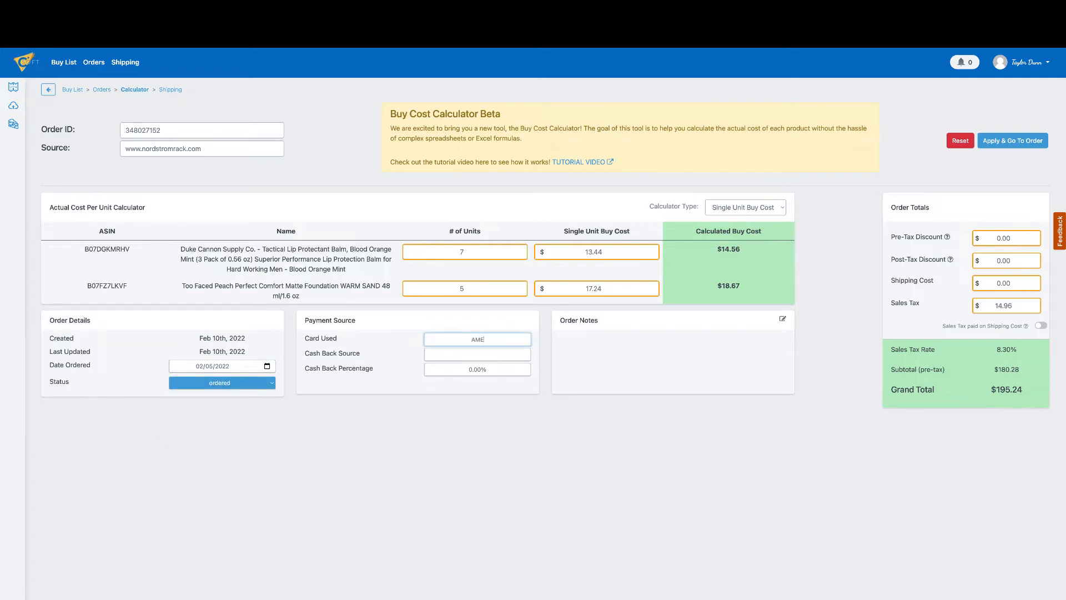
{"action": "left_click", "coordinate": [460, 349]}
{"action": "type", "text": "RaK"}
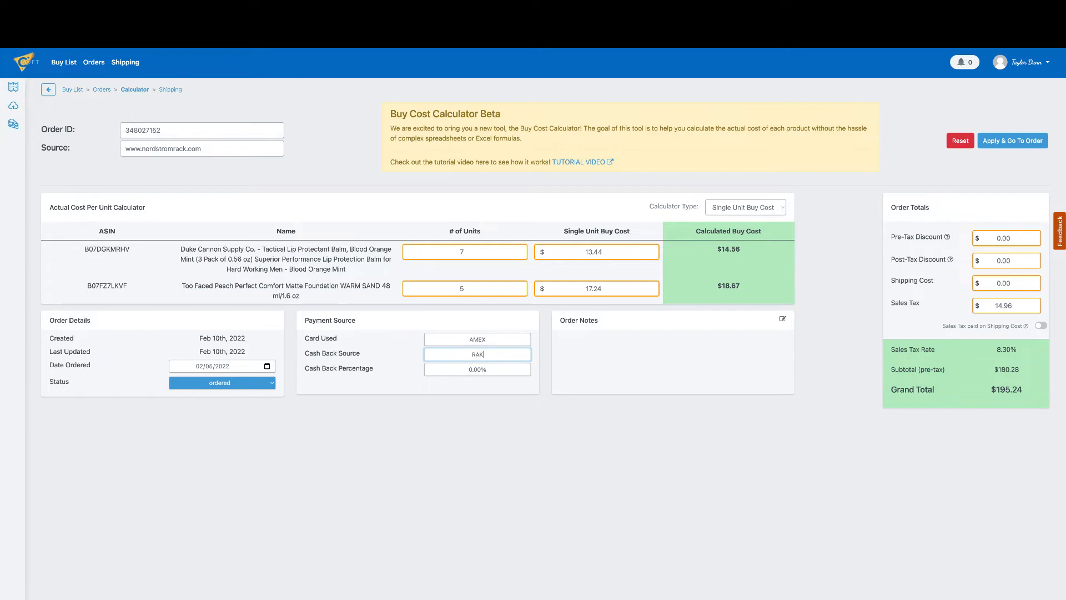
{"action": "left_click", "coordinate": [474, 369]}
{"action": "type", "text": "1"}
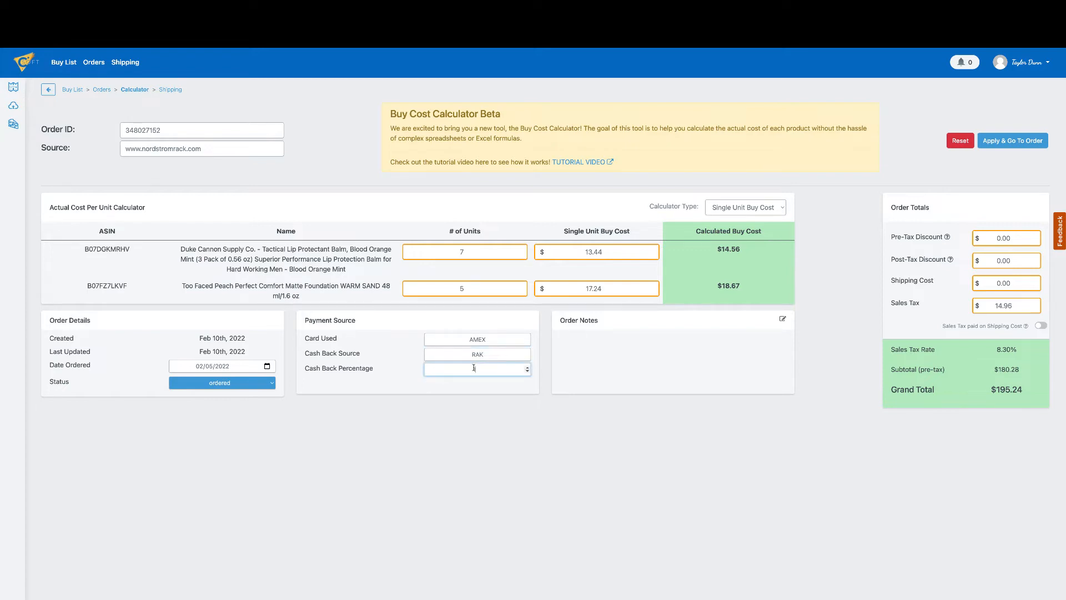
{"action": "left_click", "coordinate": [551, 420]}
Review the order notes and the pre-tax and post-tax discount fields, leaving discounts at zero
{"action": "left_click", "coordinate": [578, 345]}
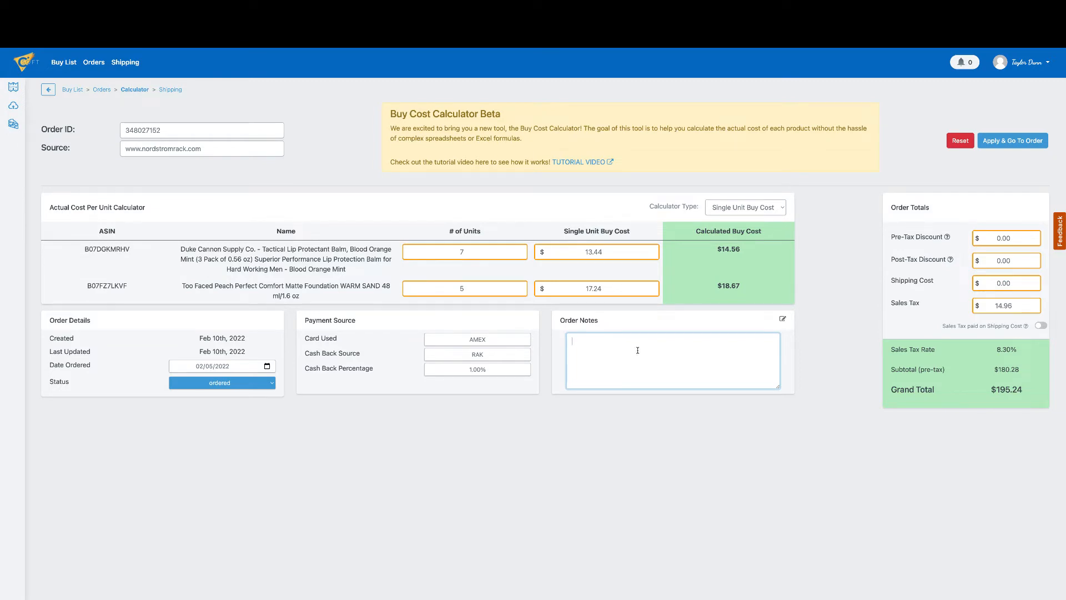
{"action": "left_click", "coordinate": [982, 238]}
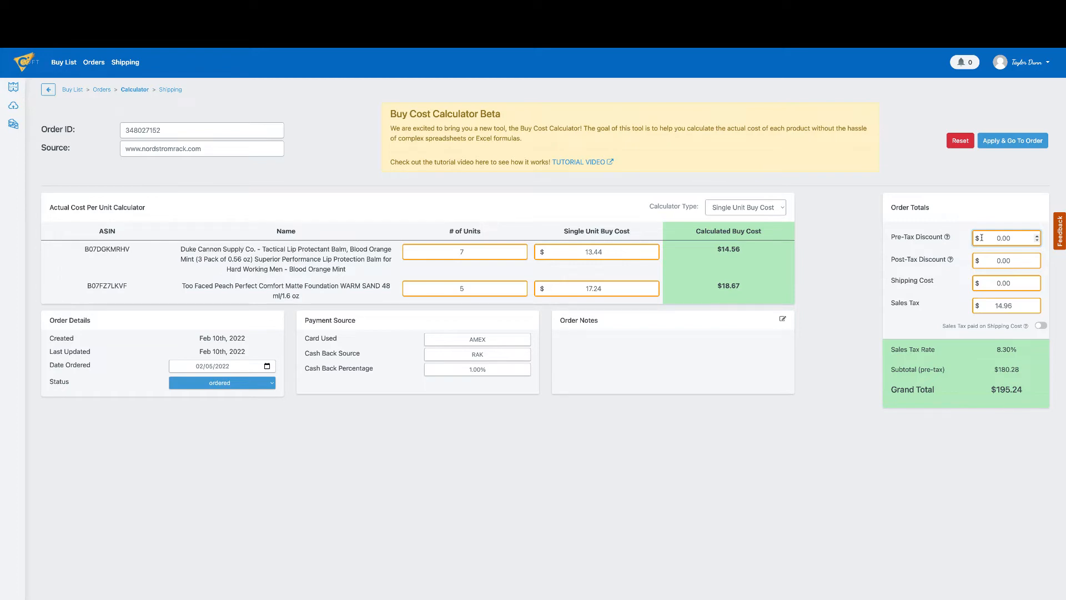
{"action": "double_click", "coordinate": [998, 261]}
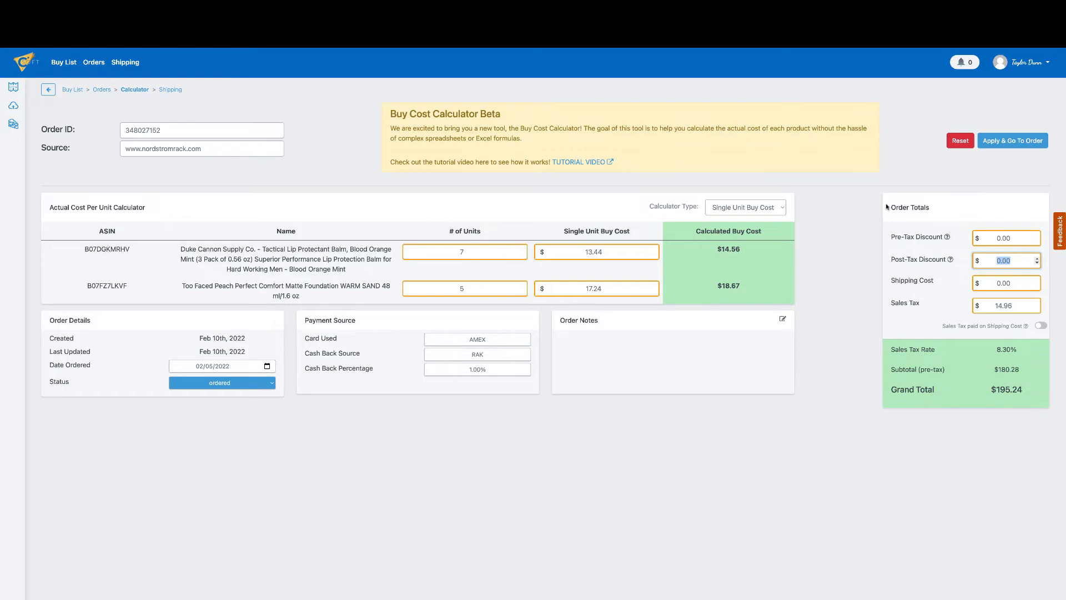
Apply the calculated costs to the Nordstrom Rack order, then return to the Welcome home page
{"action": "left_click", "coordinate": [1003, 142]}
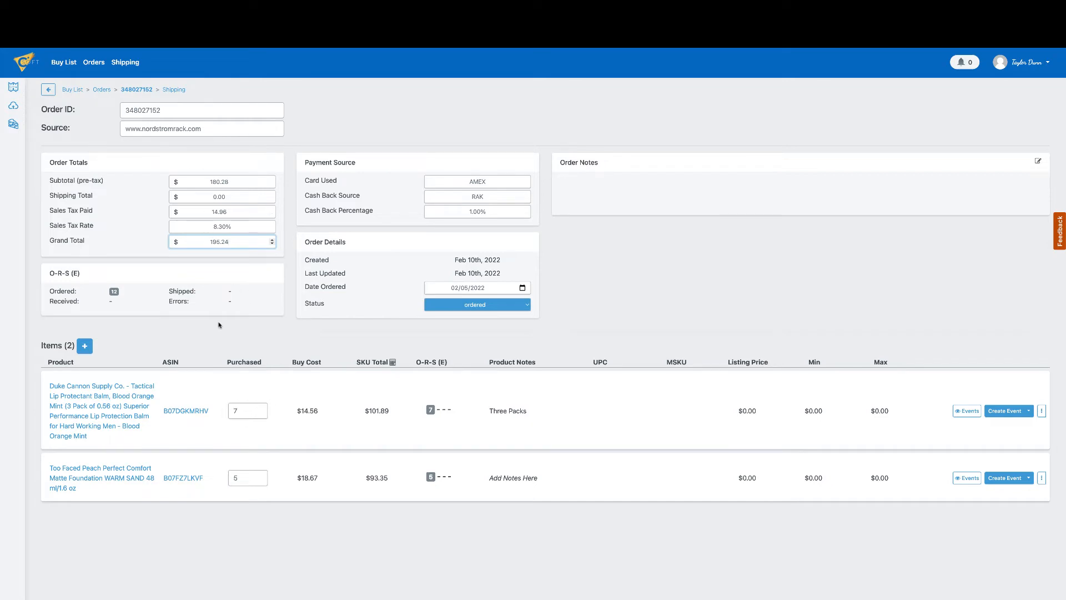
{"action": "left_click", "coordinate": [283, 336]}
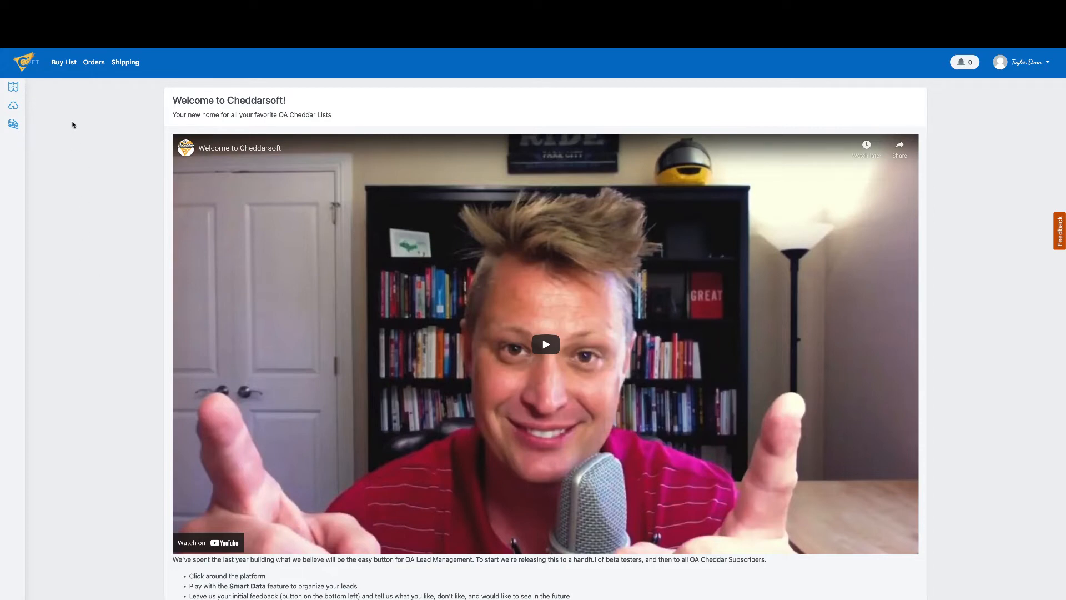
Create and save an open shipping batch named 02/10/2022 with no marketplace
{"action": "left_click", "coordinate": [125, 63]}
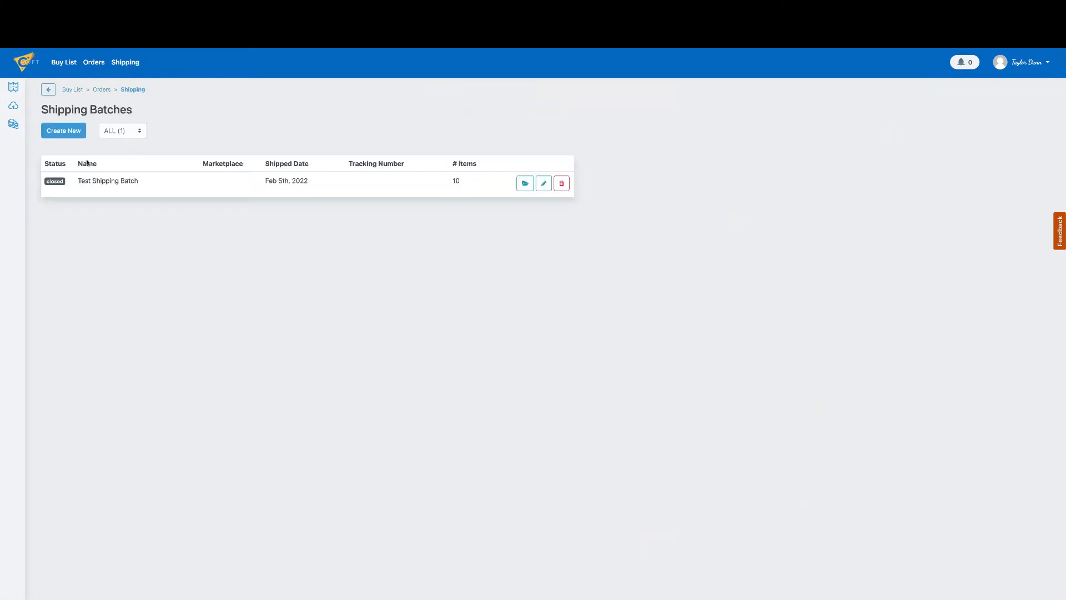
{"action": "left_click", "coordinate": [64, 133]}
{"action": "left_click", "coordinate": [88, 173]}
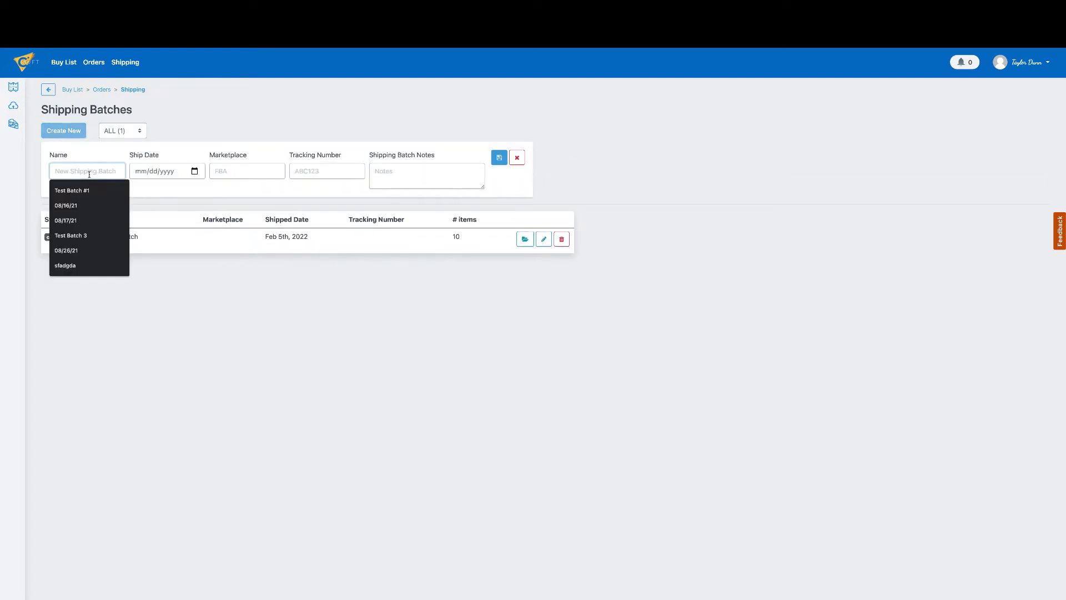
{"action": "type", "text": "02"}
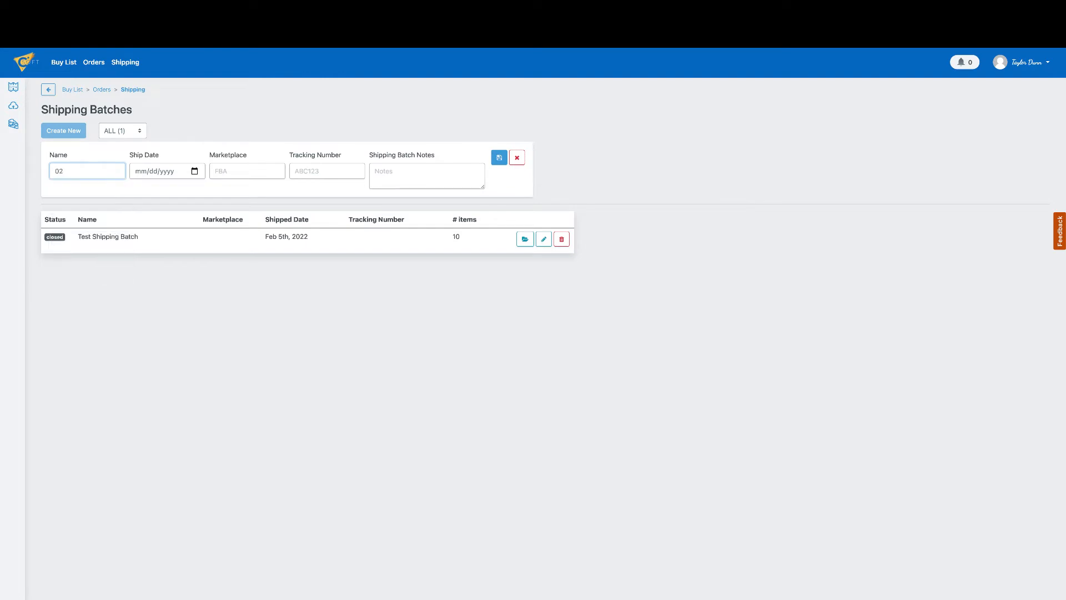
{"action": "type", "text": "/10/2022"}
{"action": "left_click", "coordinate": [225, 141]}
{"action": "left_click", "coordinate": [239, 172]}
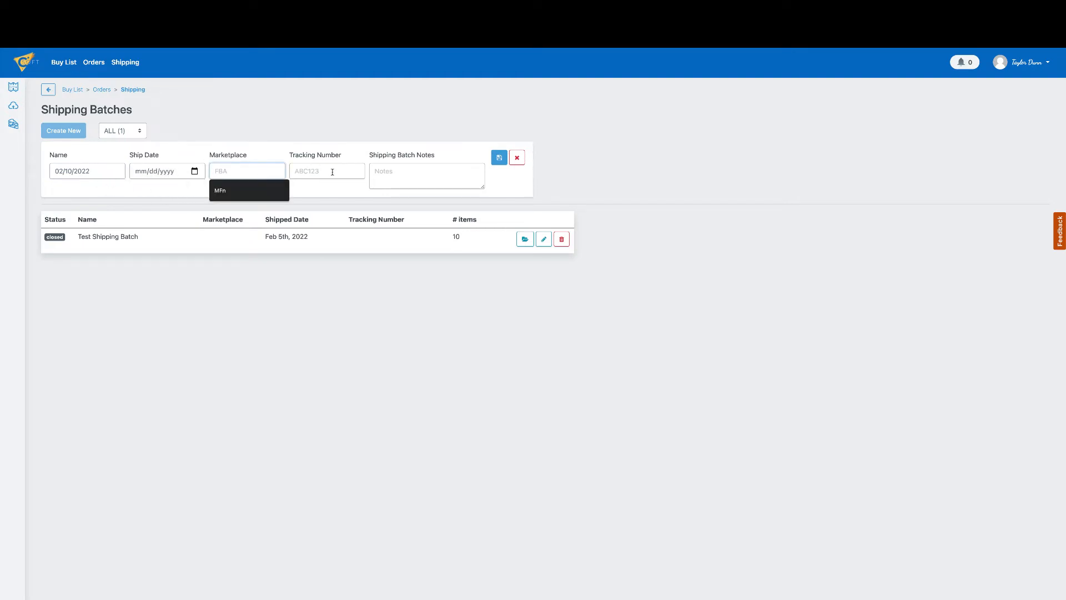
{"action": "left_click", "coordinate": [332, 172]}
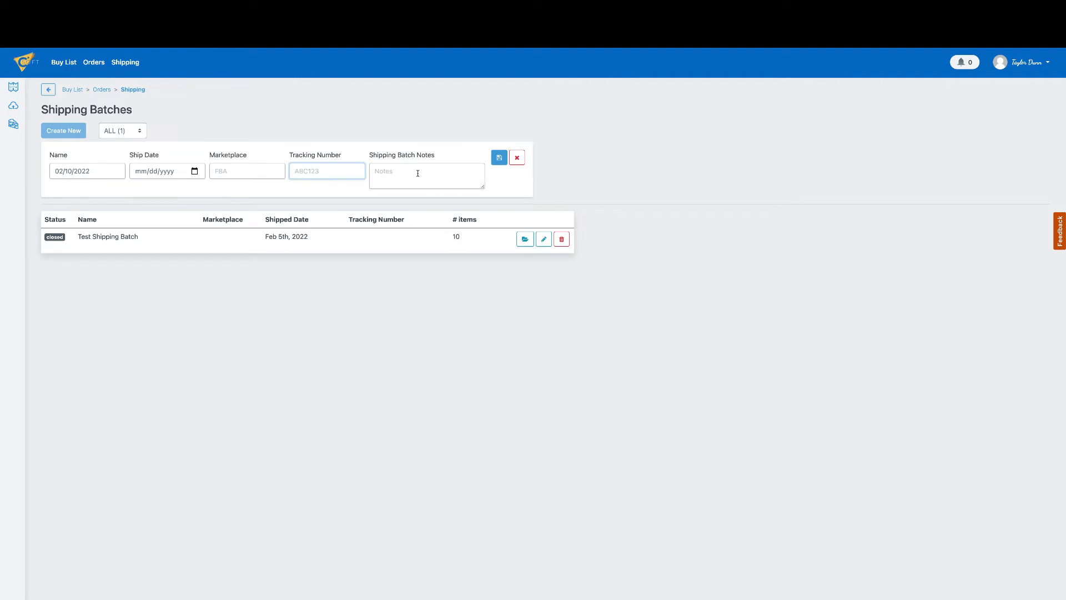
{"action": "left_click", "coordinate": [497, 160]}
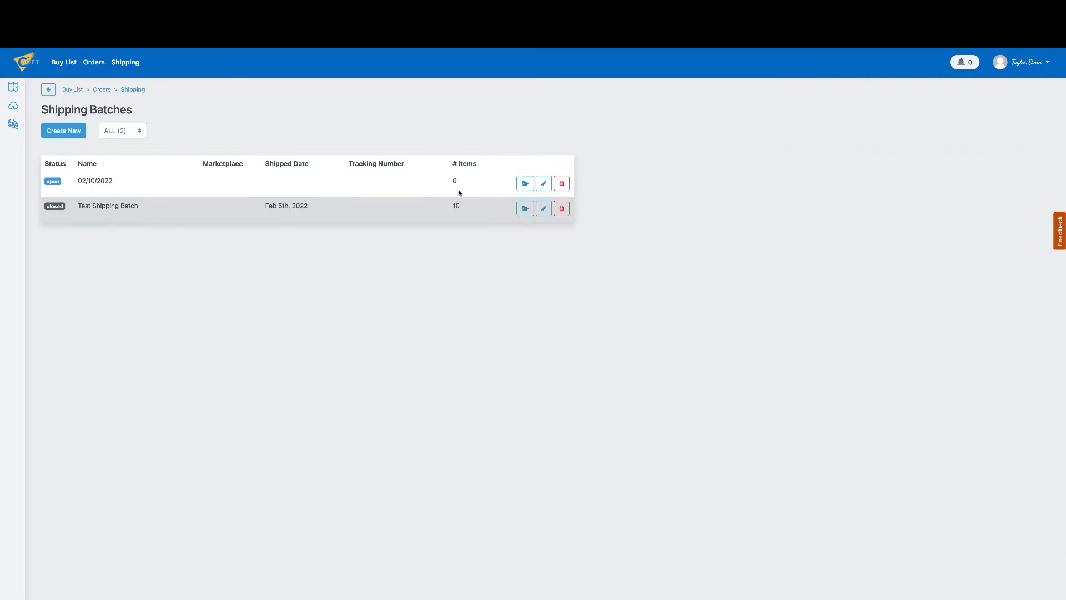
Open the Nordstrom Rack order from Orders and list event types for the Duke Cannon item
{"action": "left_click", "coordinate": [94, 63]}
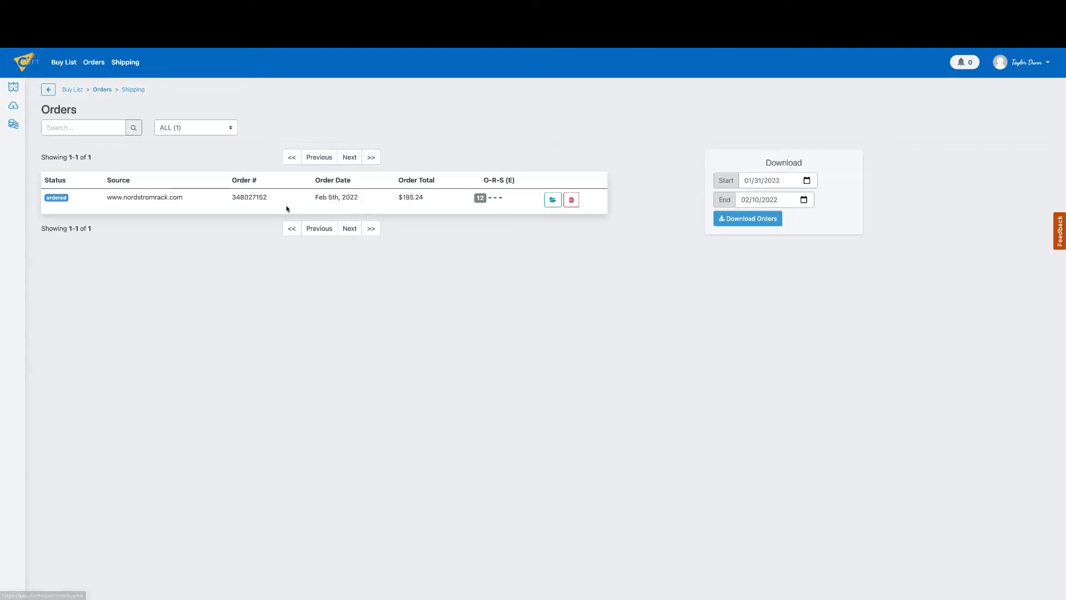
{"action": "left_click", "coordinate": [551, 205]}
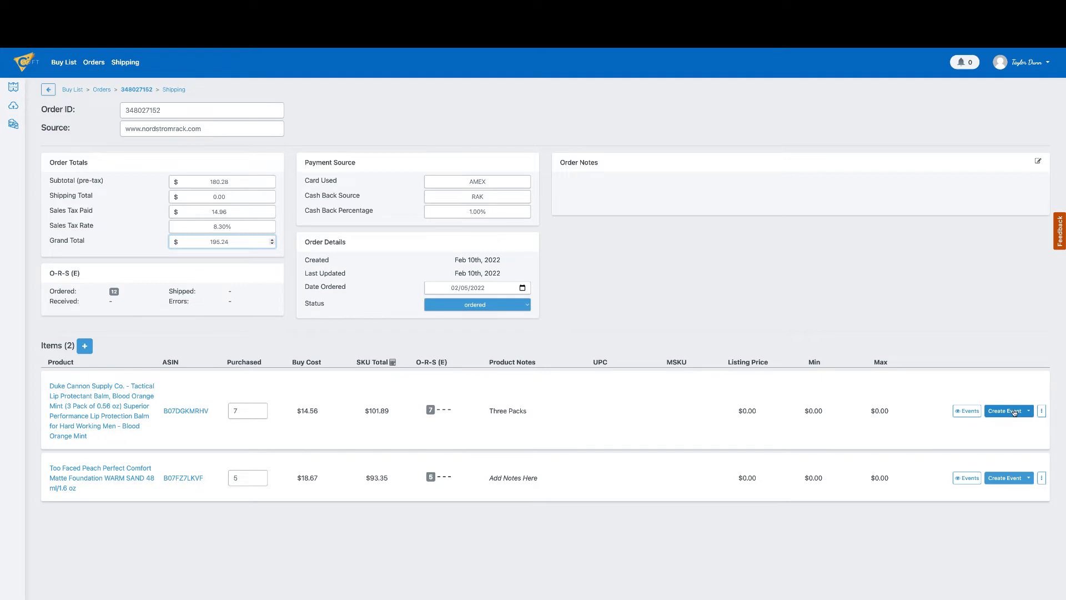
{"action": "left_click", "coordinate": [1014, 413]}
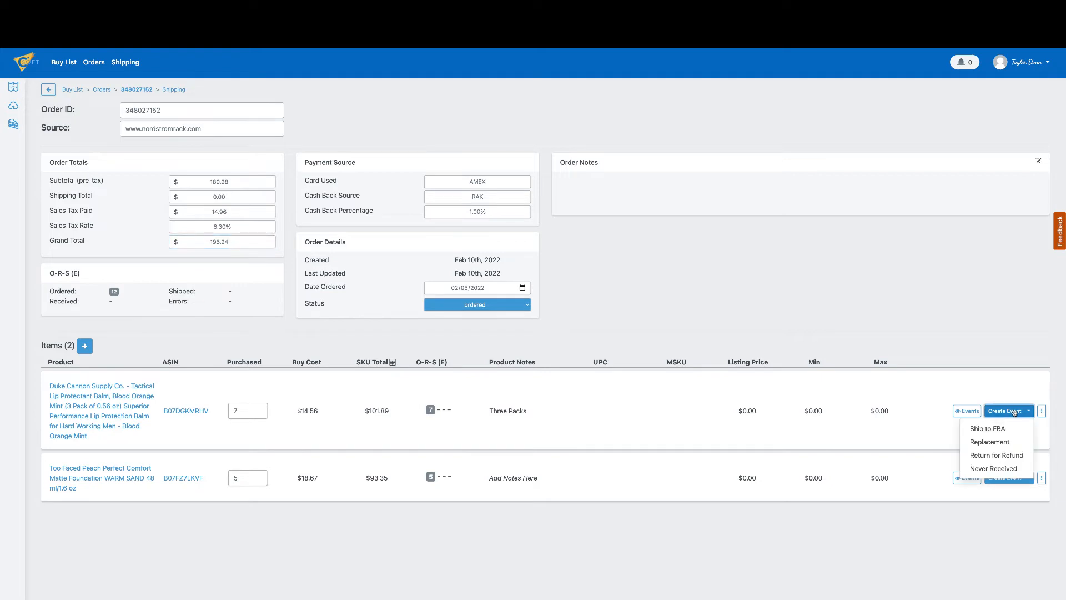
Add a ship-to-FBA event for the balm in batch 02/10/2022 with 7 units to ship
{"action": "left_click", "coordinate": [988, 428]}
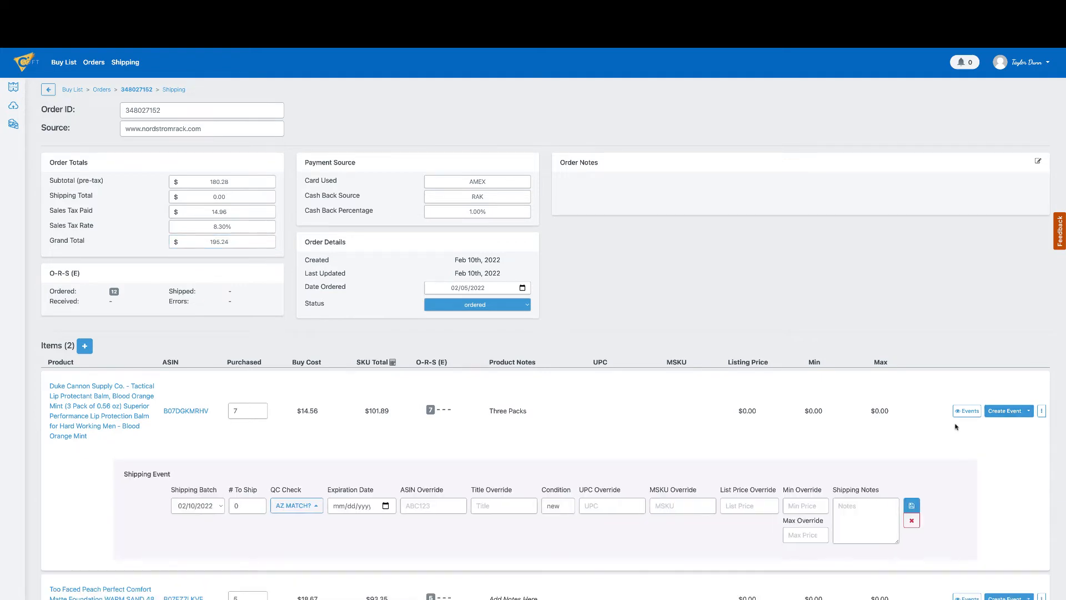
{"action": "scroll", "coordinate": [303, 413], "scroll_direction": "down", "scroll_amount": 1}
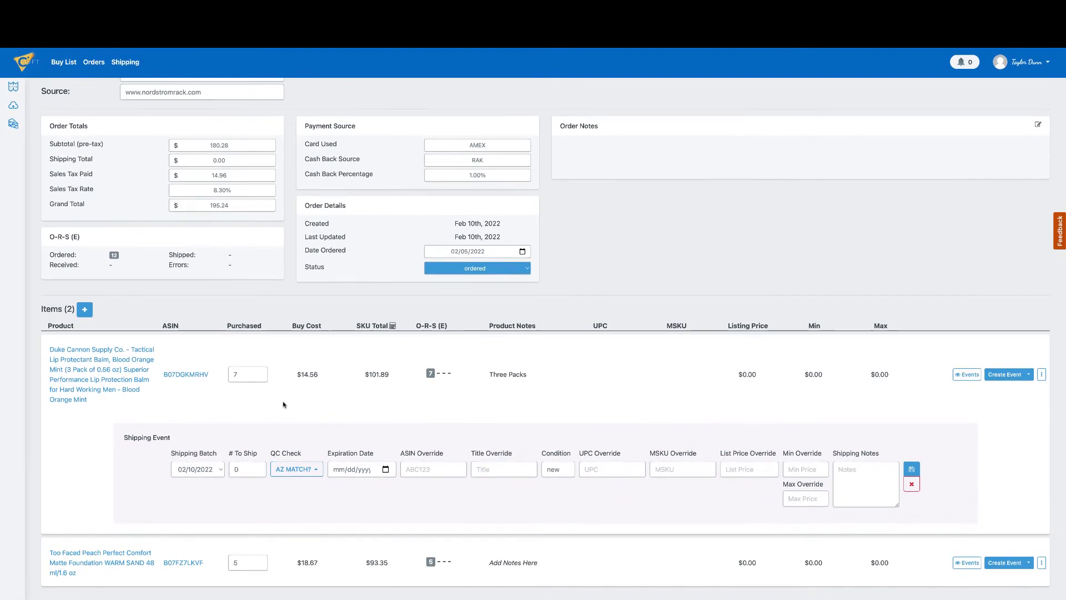
{"action": "left_click", "coordinate": [218, 471]}
{"action": "left_click", "coordinate": [208, 507]}
{"action": "left_click", "coordinate": [243, 468]}
{"action": "key", "text": "BackSpace"}
{"action": "type", "text": "7"}
{"action": "left_click", "coordinate": [310, 469]}
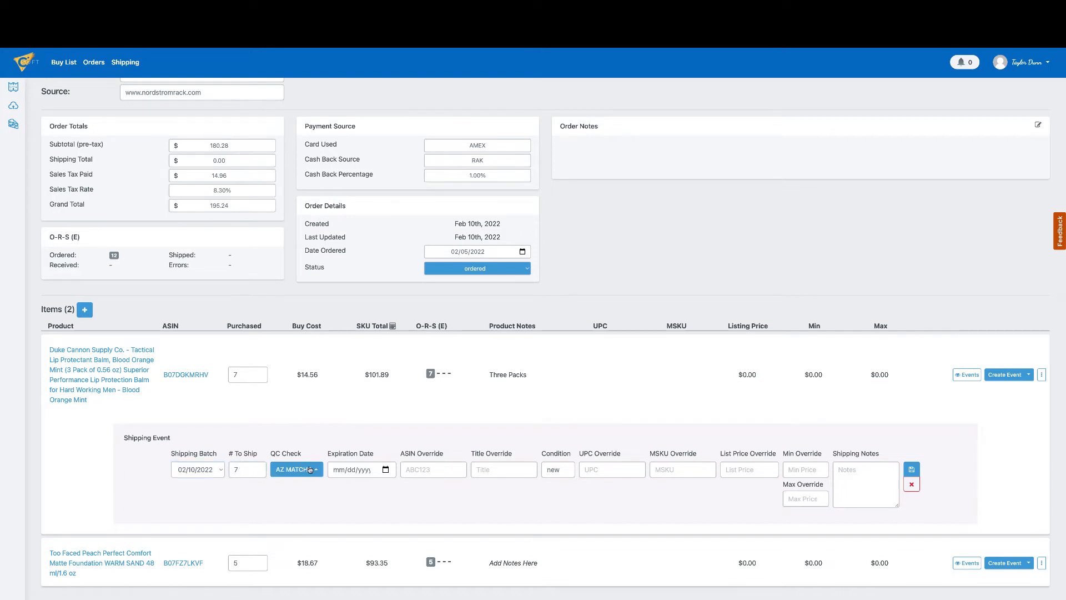
Tick the UPC, Title, Image and Description Amazon match checks
{"action": "left_click", "coordinate": [310, 469]}
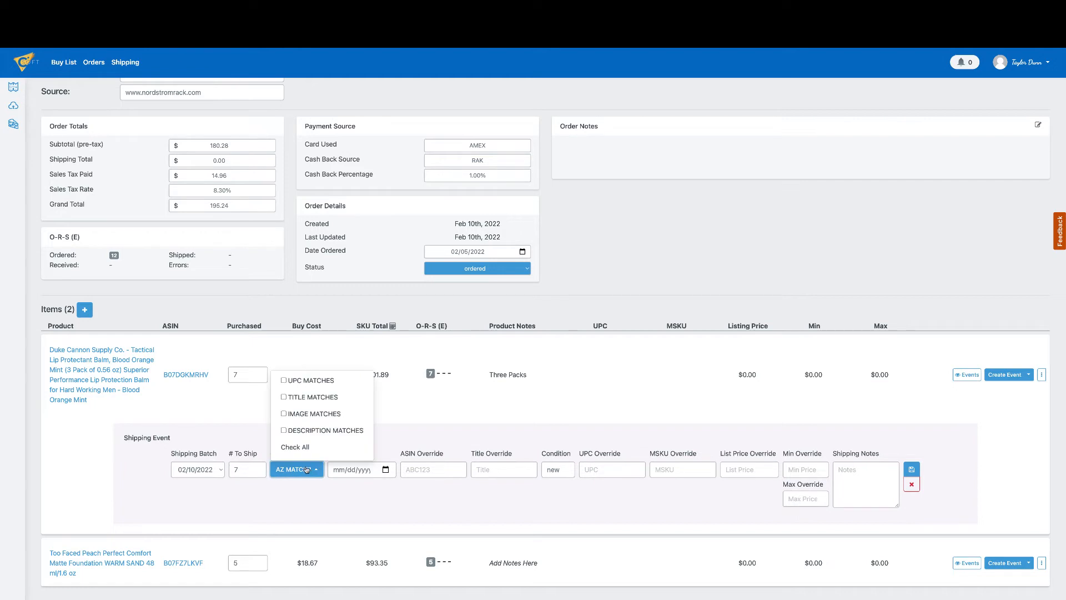
{"action": "left_click", "coordinate": [283, 381]}
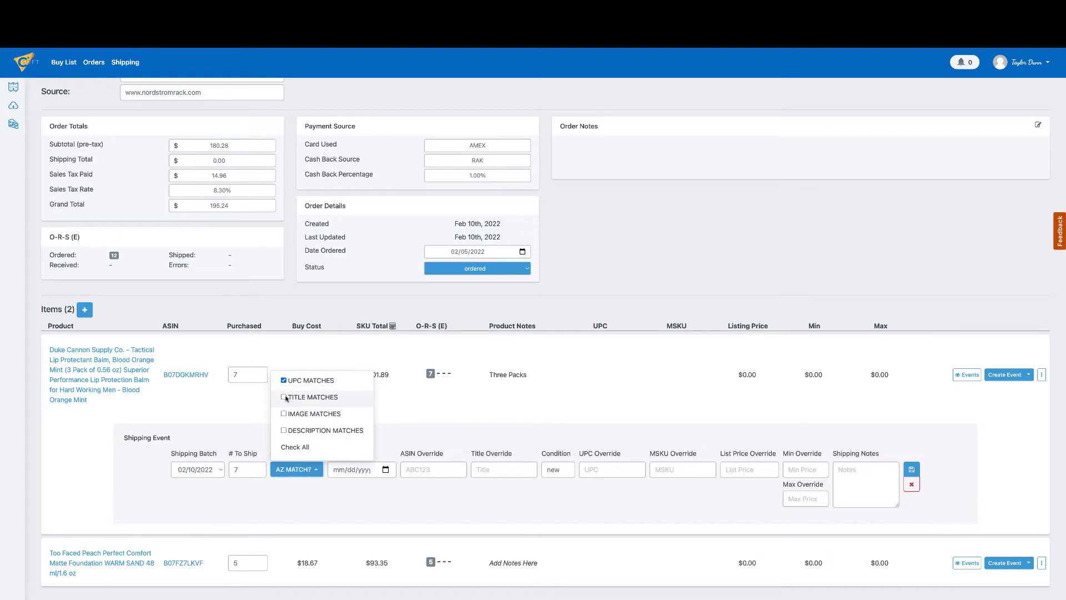
{"action": "left_click", "coordinate": [284, 398]}
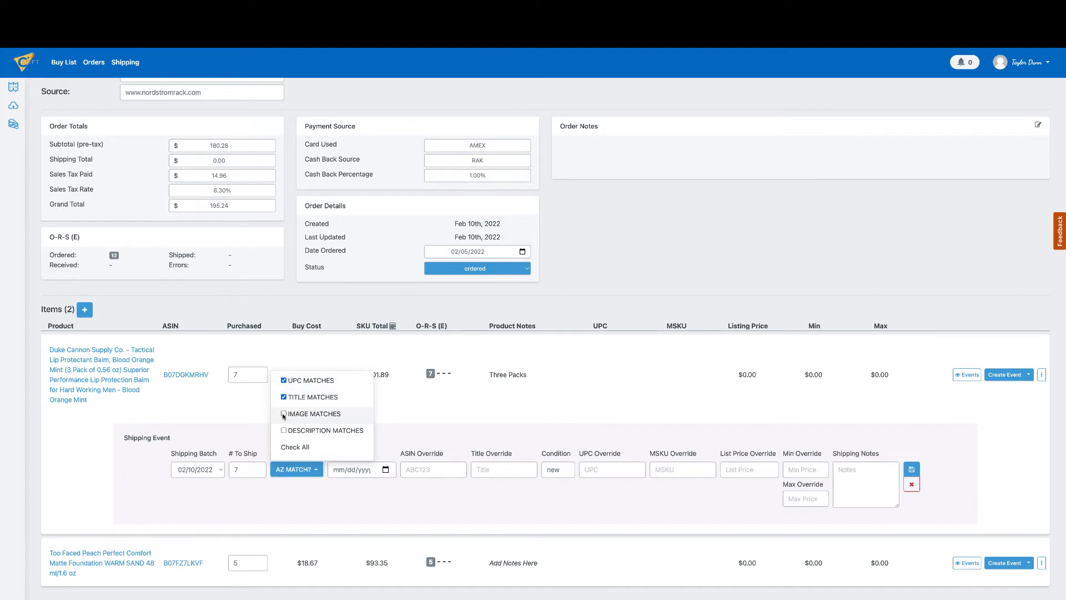
{"action": "left_click", "coordinate": [284, 415]}
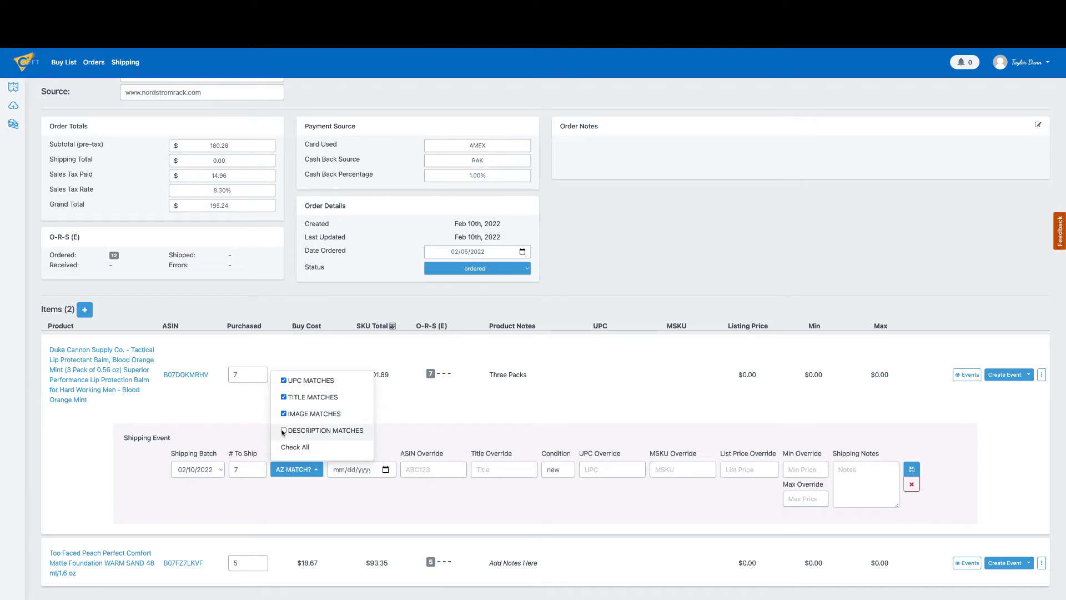
{"action": "left_click", "coordinate": [284, 431]}
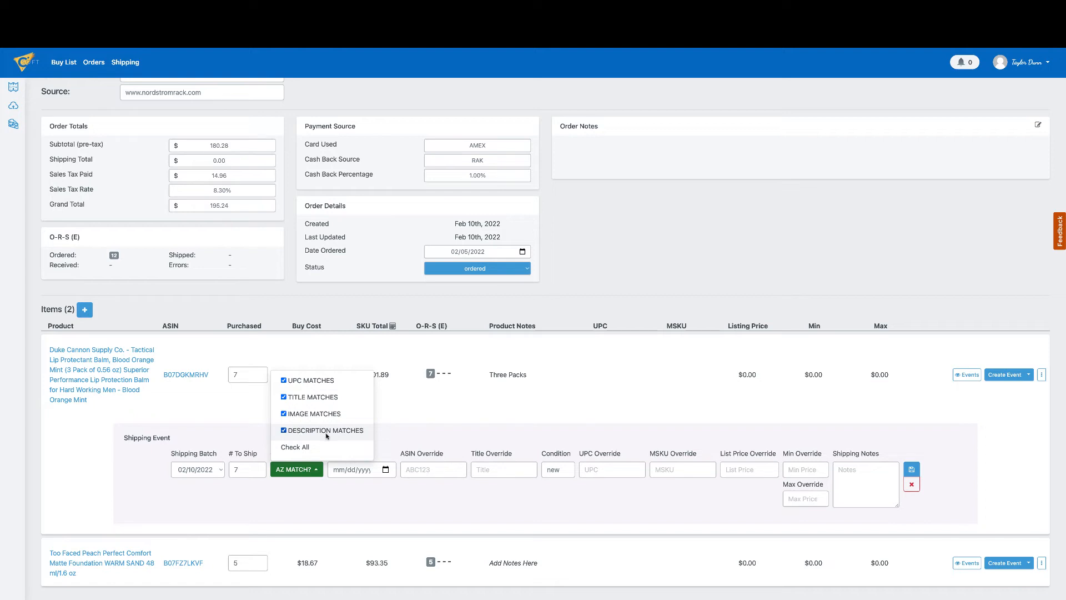
{"action": "left_click", "coordinate": [290, 470]}
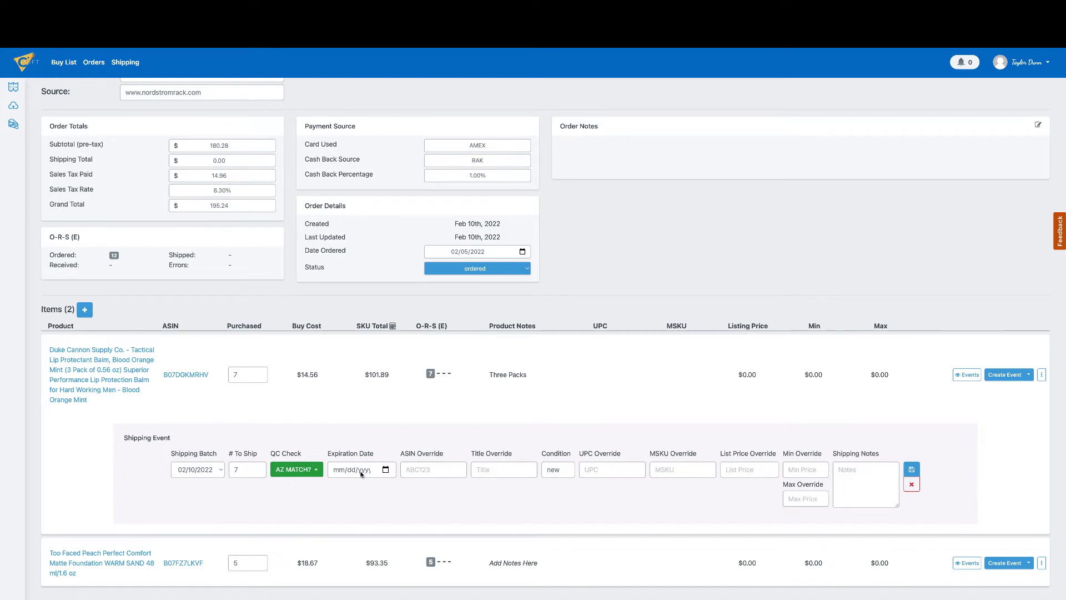
Set the balm shipment's expiration date to 11/10/2022, correcting an initial April pick
{"action": "left_click", "coordinate": [385, 470]}
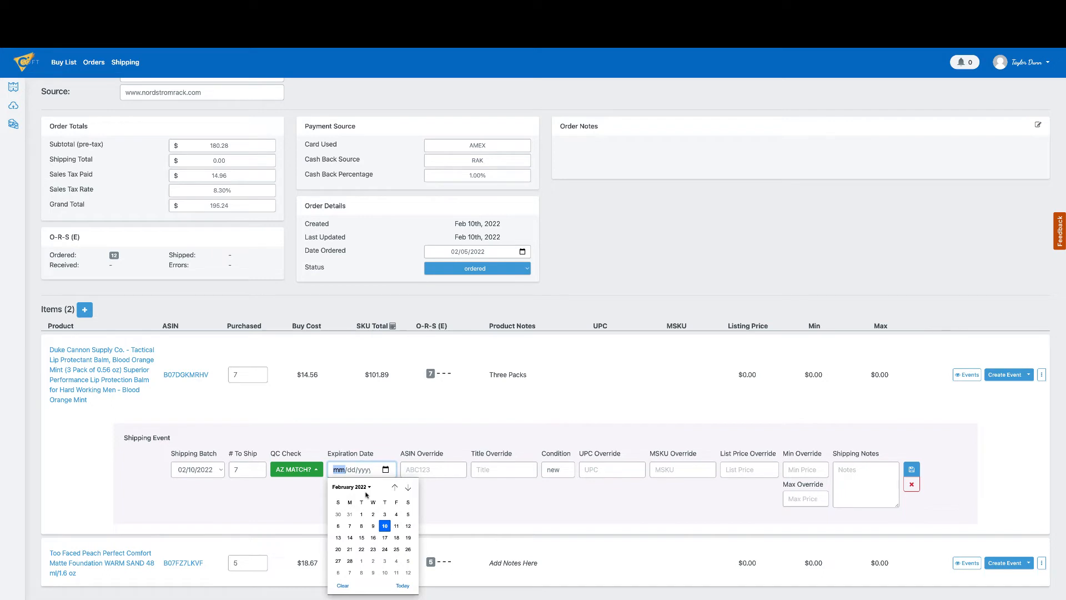
{"action": "left_click", "coordinate": [367, 490]}
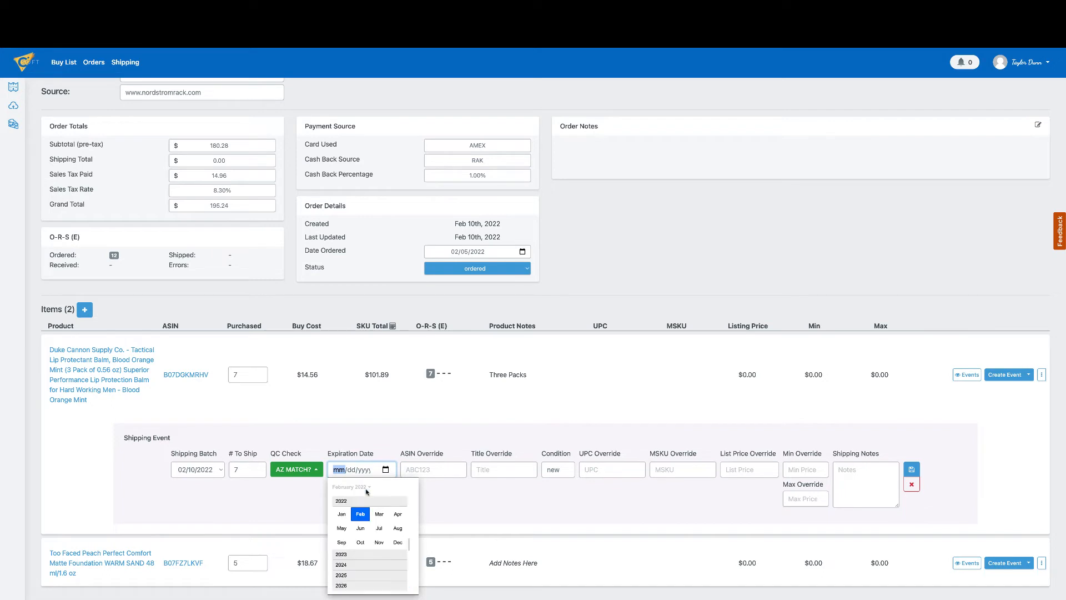
{"action": "left_click", "coordinate": [398, 514]}
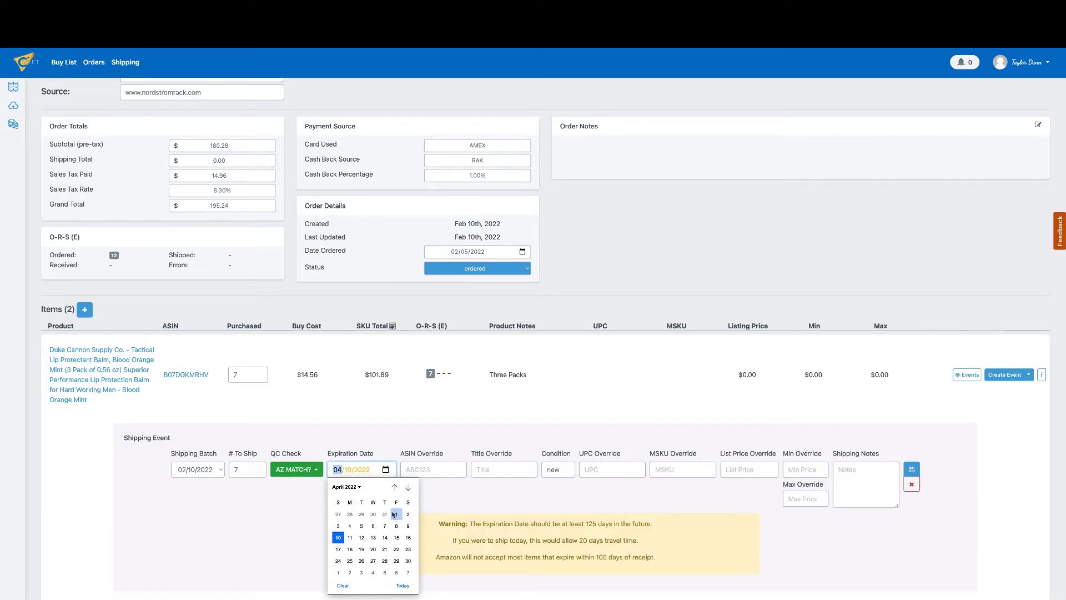
{"action": "left_click", "coordinate": [338, 537]}
{"action": "scroll", "coordinate": [469, 511], "scroll_direction": "down", "scroll_amount": 3}
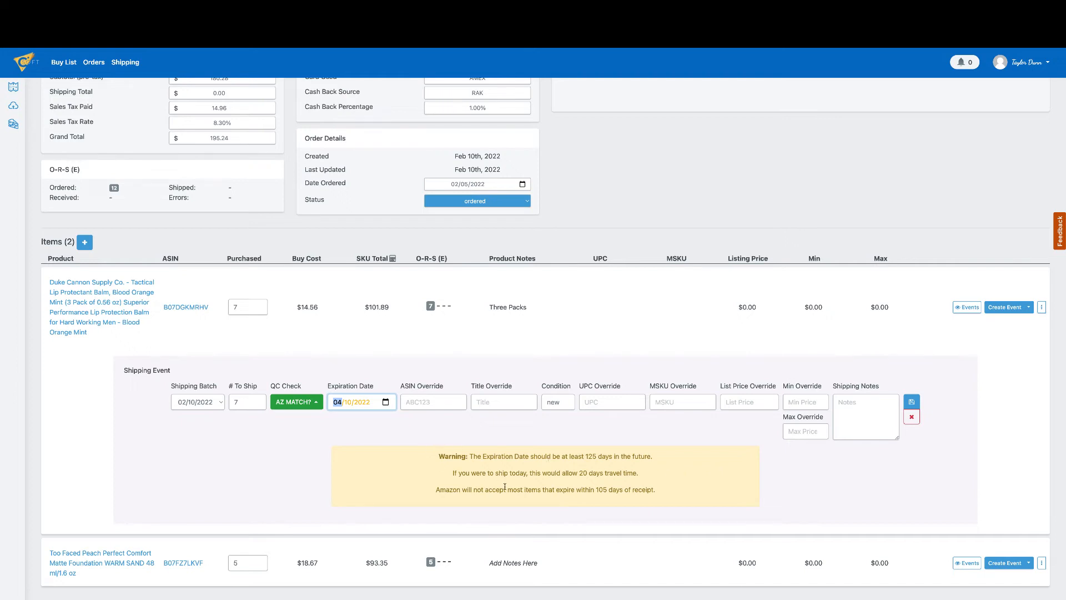
{"action": "left_click", "coordinate": [386, 401]}
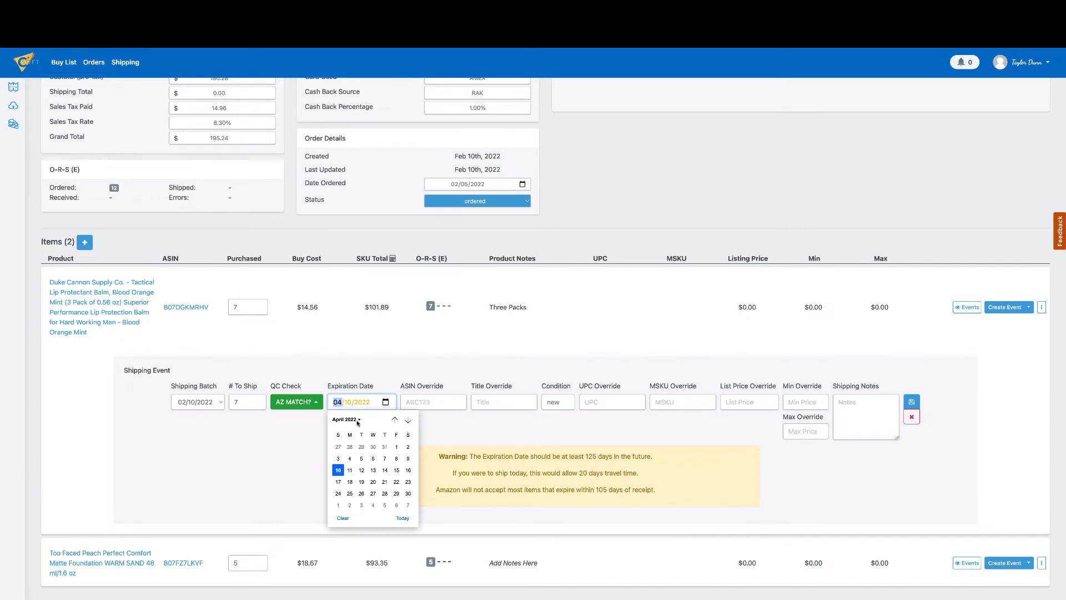
{"action": "left_click", "coordinate": [357, 421]}
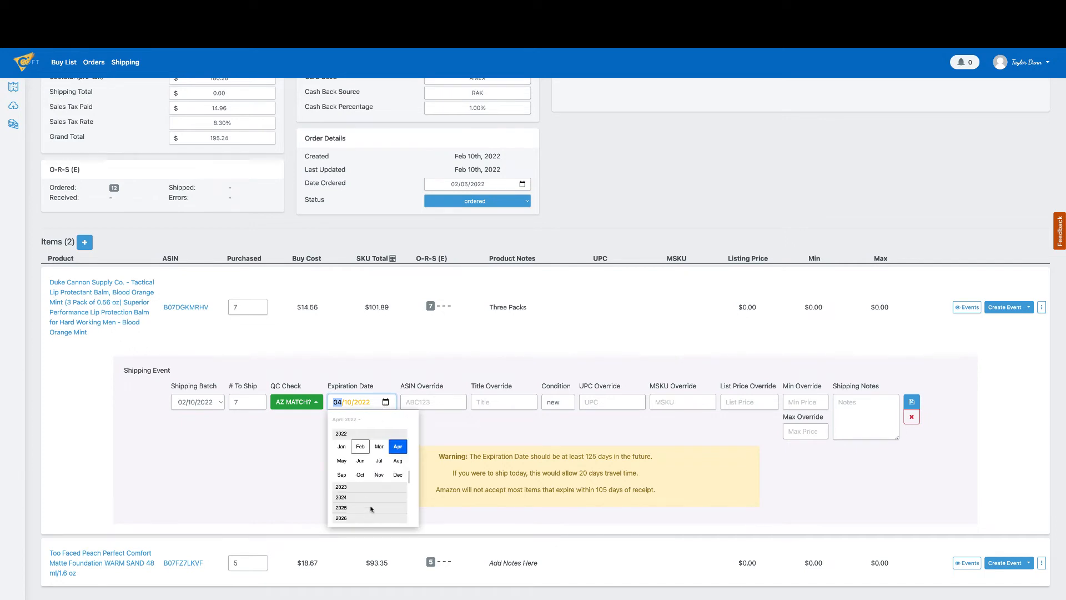
{"action": "left_click", "coordinate": [379, 475]}
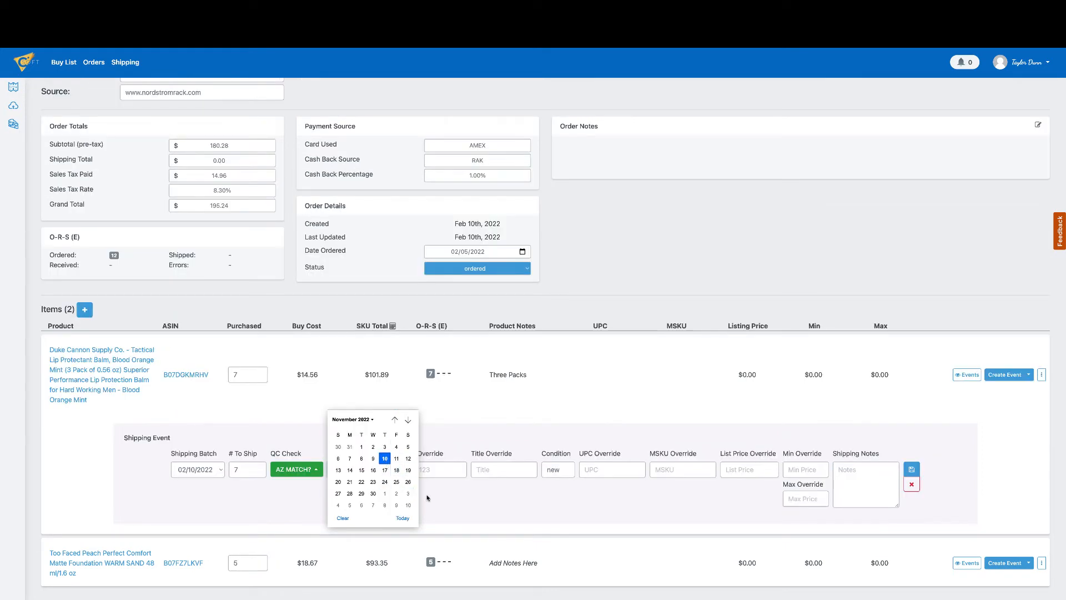
{"action": "left_click", "coordinate": [386, 463]}
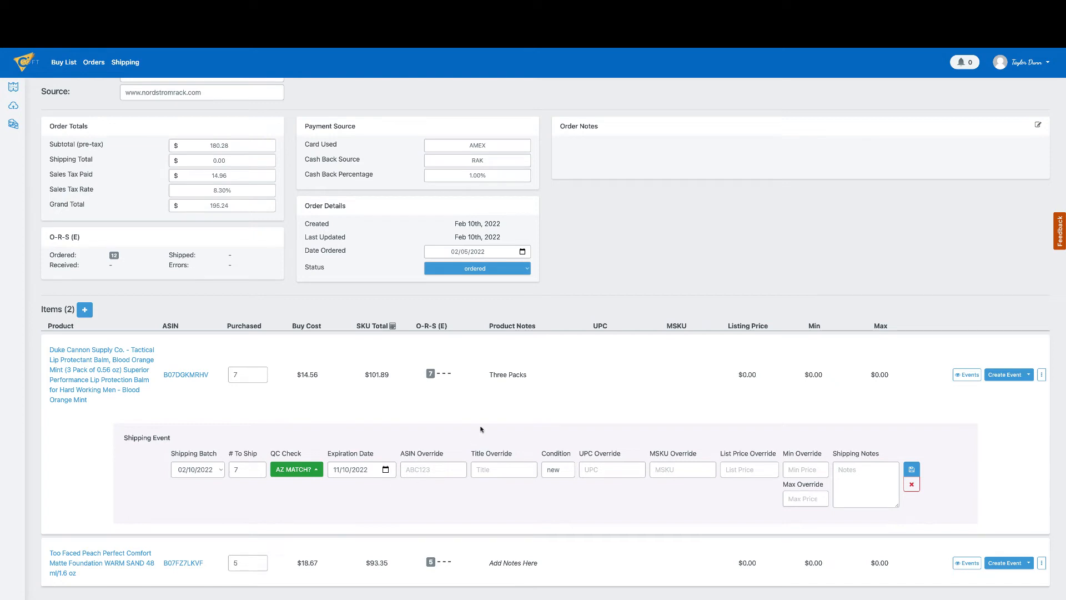
{"action": "left_click", "coordinate": [417, 468]}
{"action": "left_click", "coordinate": [413, 472]}
{"action": "left_click", "coordinate": [514, 469]}
{"action": "left_click", "coordinate": [598, 471]}
{"action": "type", "text": "1235484153847"}
{"action": "key", "text": "Tab"}
{"action": "type", "text": "Duke_3PK"}
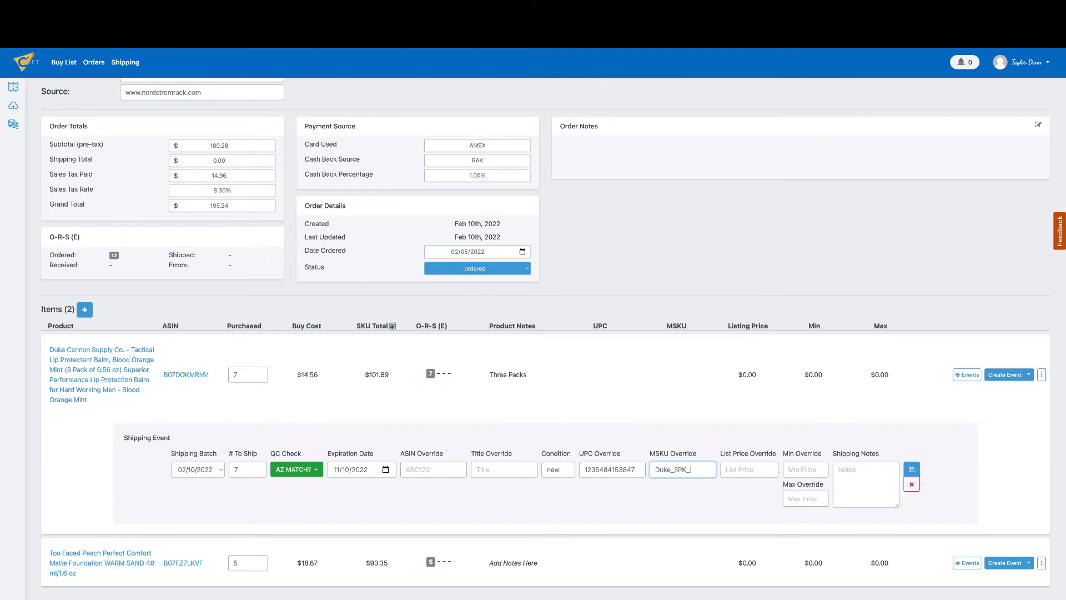
{"action": "type", "text": "_Bloodoran"}
{"action": "type", "text": "ge"}
{"action": "type", "text": "_"}
{"action": "type", "text": "NR"}
{"action": "type", "text": "D"}
{"action": "type", "text": "RAK"}
{"action": "type", "text": ".C"}
{"action": "type", "text": "_"}
{"action": "type", "text": "1456"}
{"action": "left_click", "coordinate": [744, 469]}
Check the lip balm's Amazon listing (B07DGKMRHV) and its Keepa price history
{"action": "left_click", "coordinate": [201, 378]}
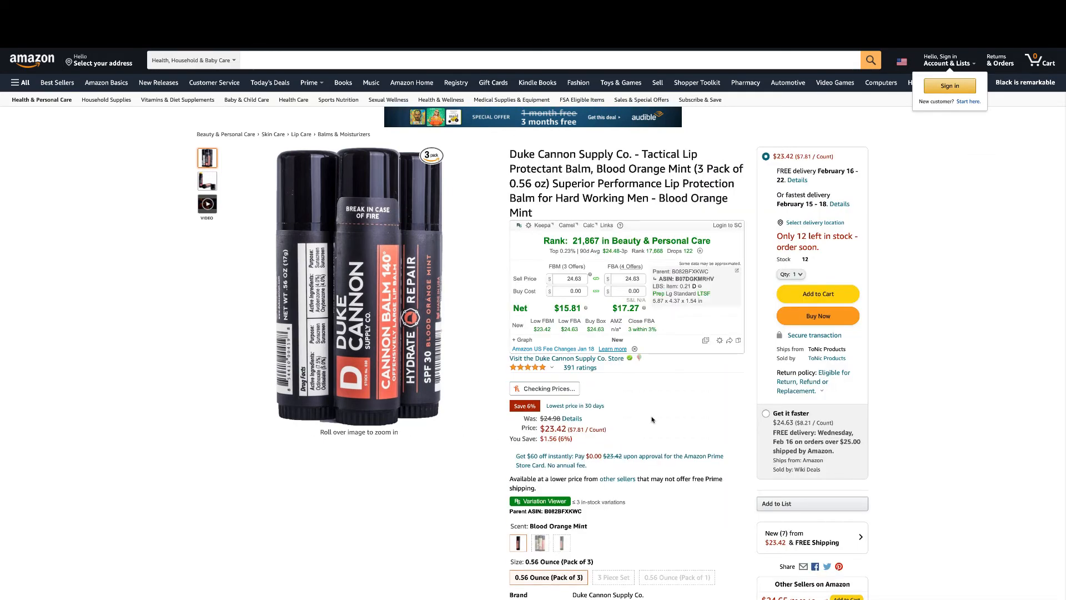
{"action": "scroll", "coordinate": [652, 420], "scroll_direction": "down", "scroll_amount": 1}
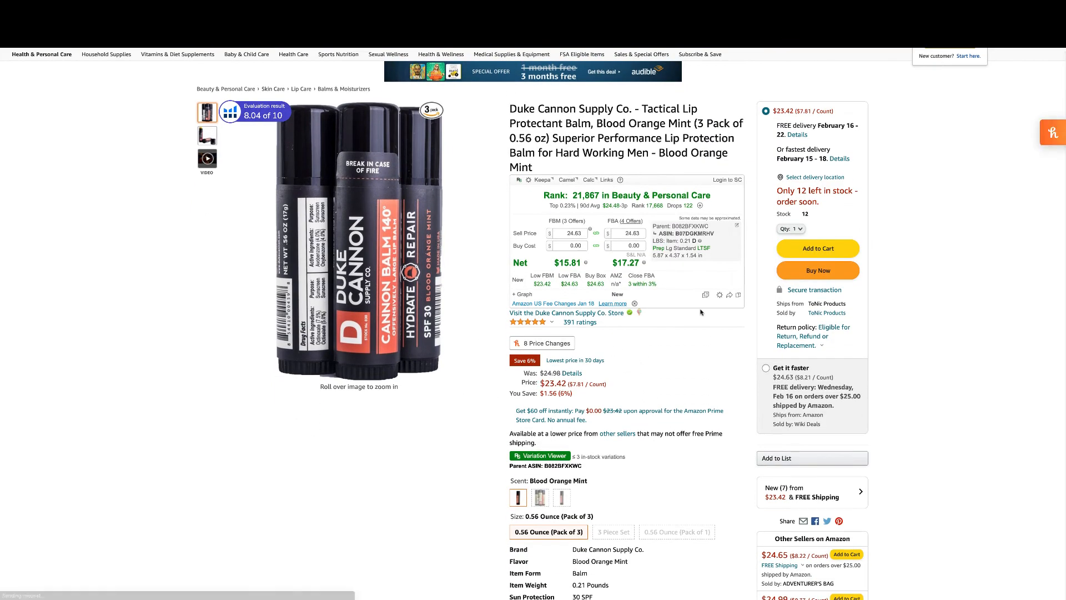
{"action": "scroll", "coordinate": [689, 336], "scroll_direction": "down", "scroll_amount": 1}
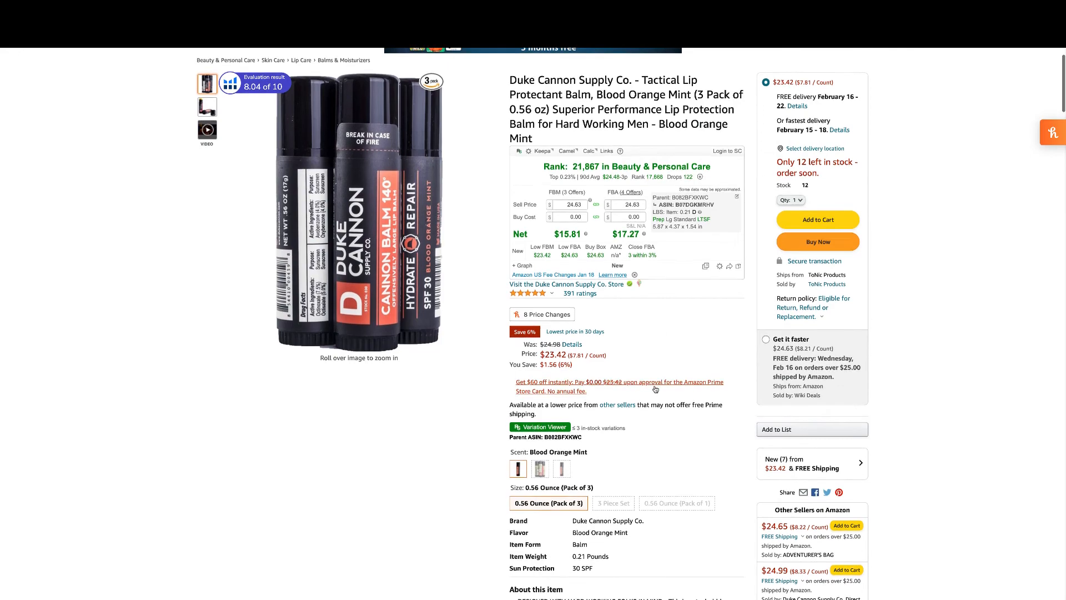
{"action": "scroll", "coordinate": [654, 389], "scroll_direction": "down", "scroll_amount": 10}
{"action": "scroll", "coordinate": [654, 389], "scroll_direction": "up", "scroll_amount": 6}
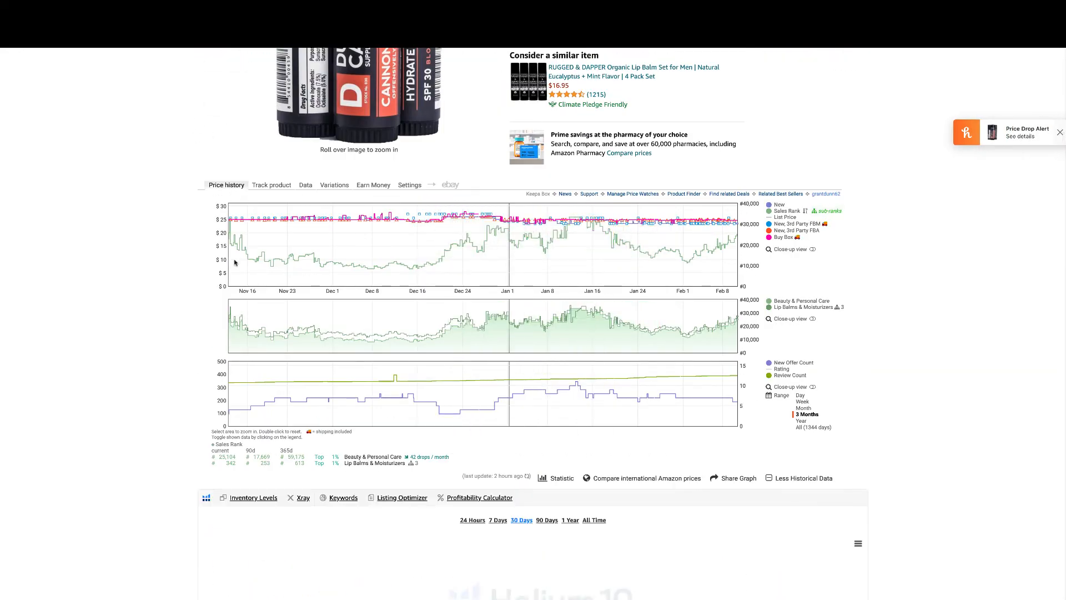
{"action": "mouse_move", "coordinate": [359, 94]}
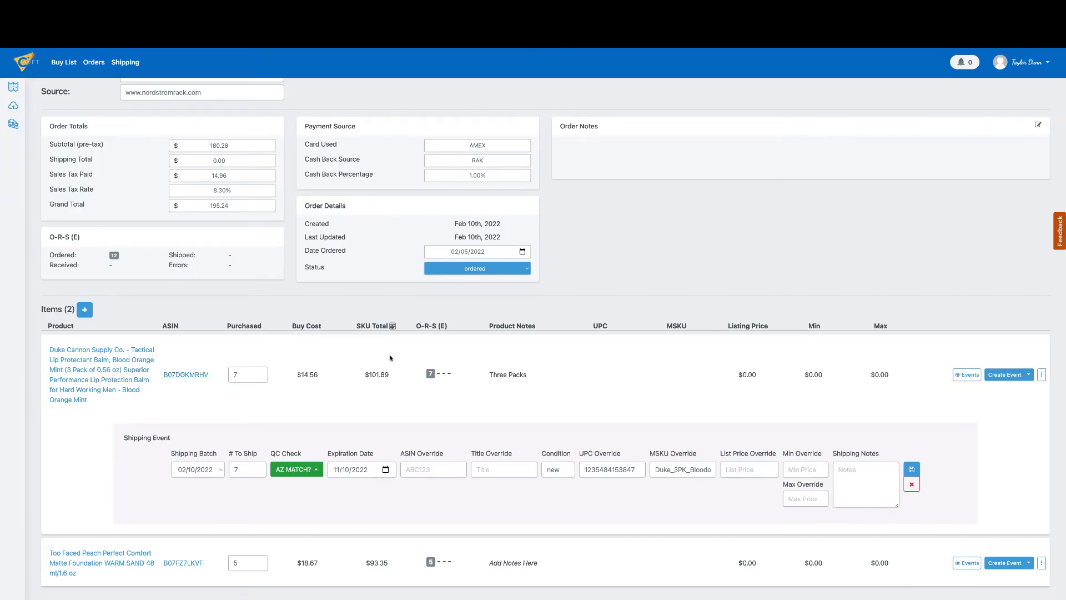
Save the lip balm's shipping event with a $30 list price override, then list the foundation's event types
{"action": "left_click", "coordinate": [730, 473]}
{"action": "type", "text": "30"}
{"action": "key", "text": "Tab"}
{"action": "left_click", "coordinate": [914, 469]}
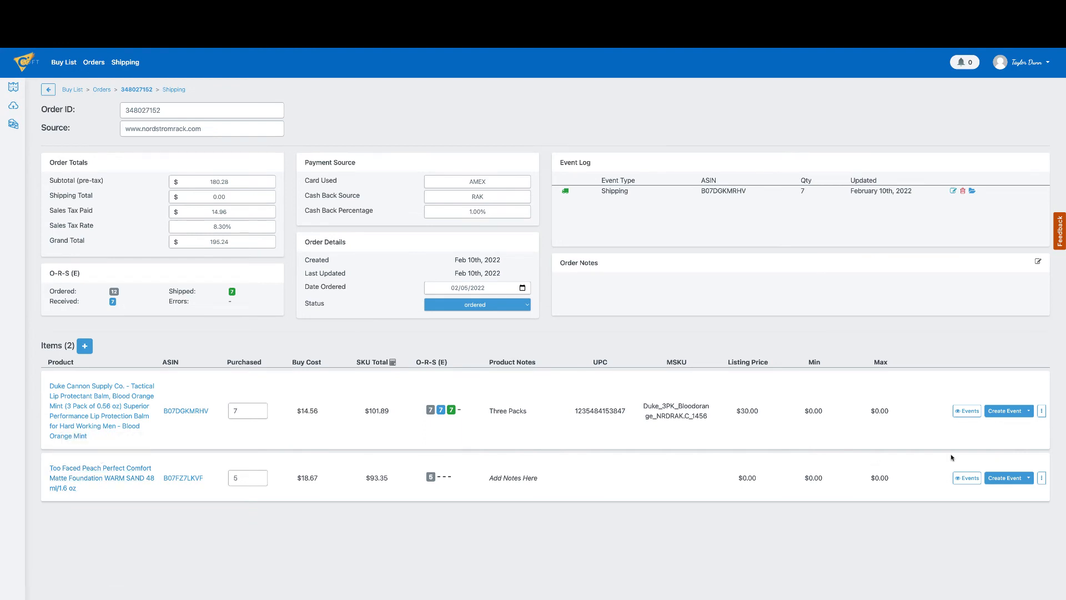
{"action": "left_click", "coordinate": [1030, 478]}
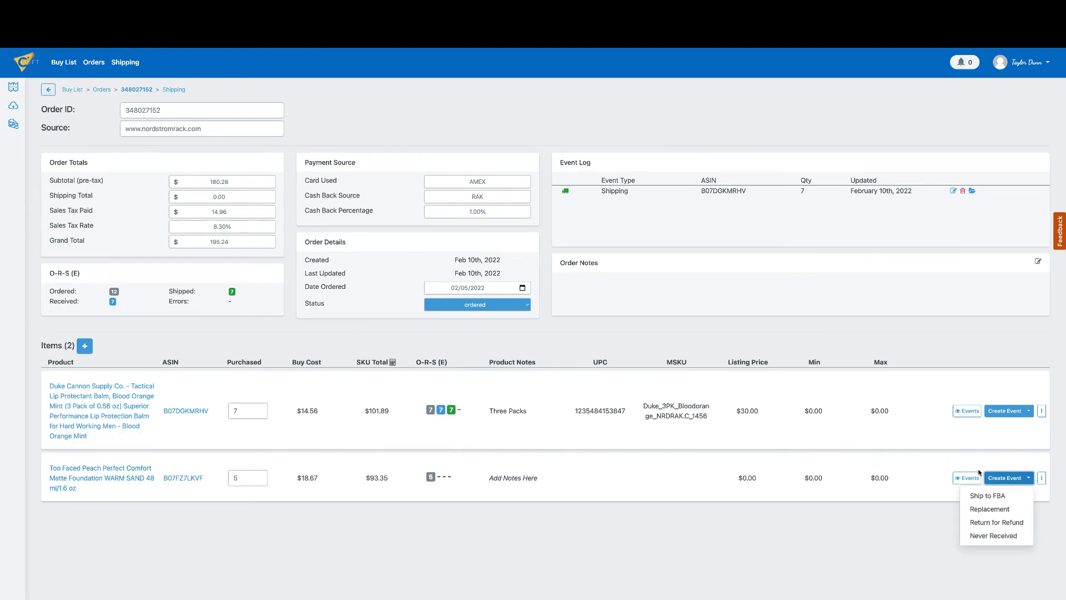
Start a Return for Refund for 2 foundations expecting $37.34, and enter the tracking number
{"action": "left_click", "coordinate": [994, 523]}
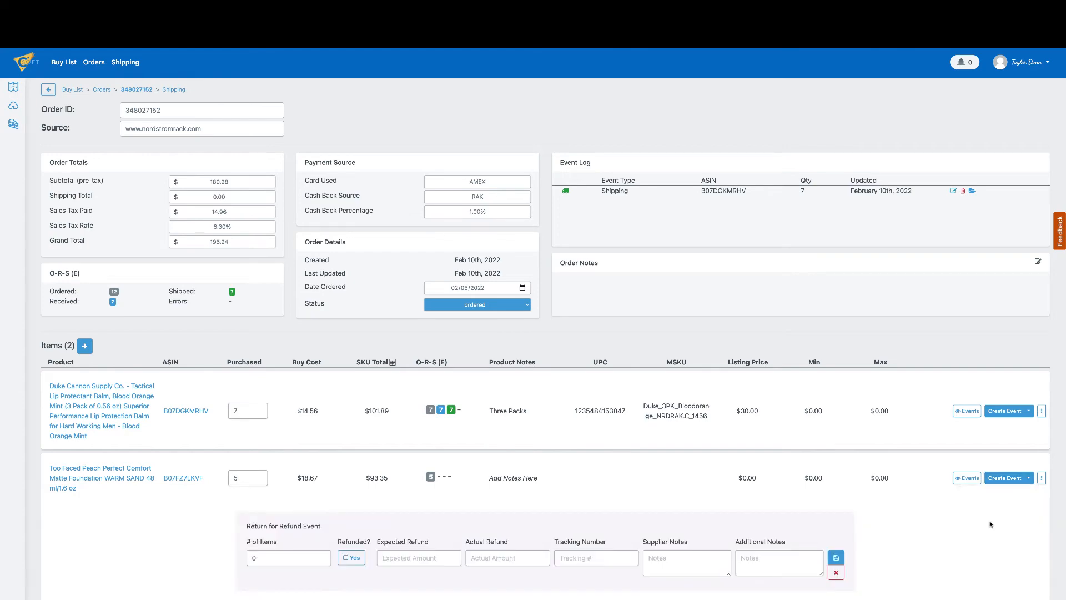
{"action": "scroll", "coordinate": [488, 466], "scroll_direction": "down", "scroll_amount": 1}
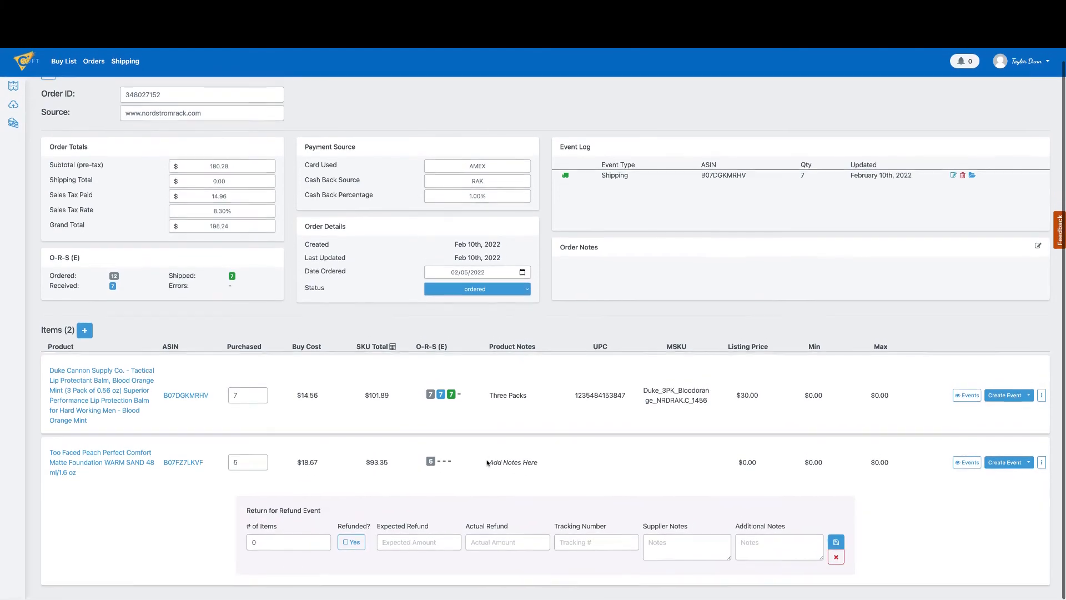
{"action": "left_click", "coordinate": [322, 542]}
{"action": "left_click", "coordinate": [322, 541]}
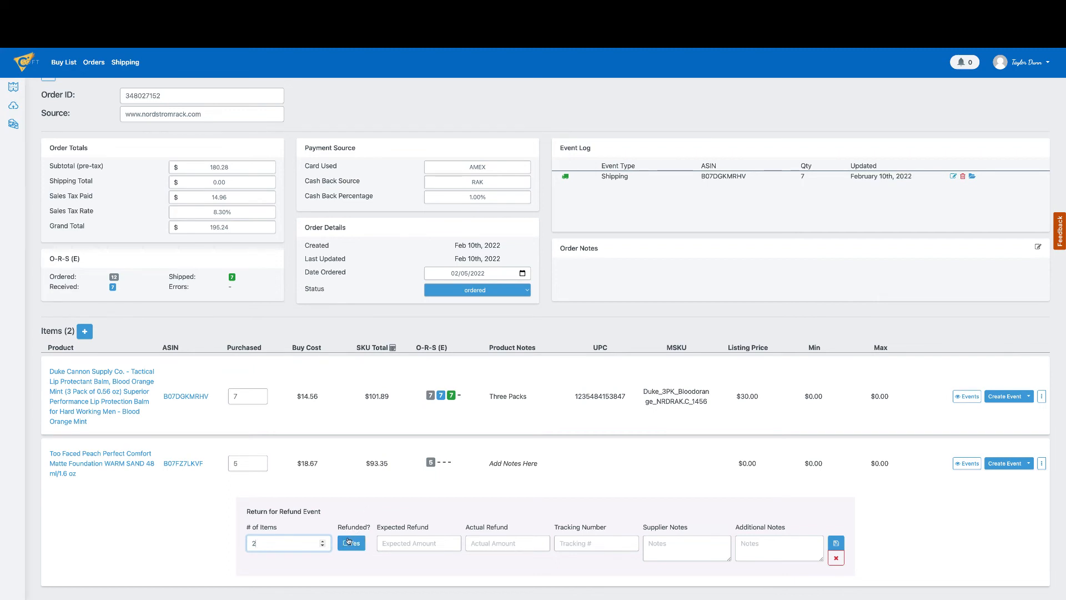
{"action": "left_click", "coordinate": [405, 543]}
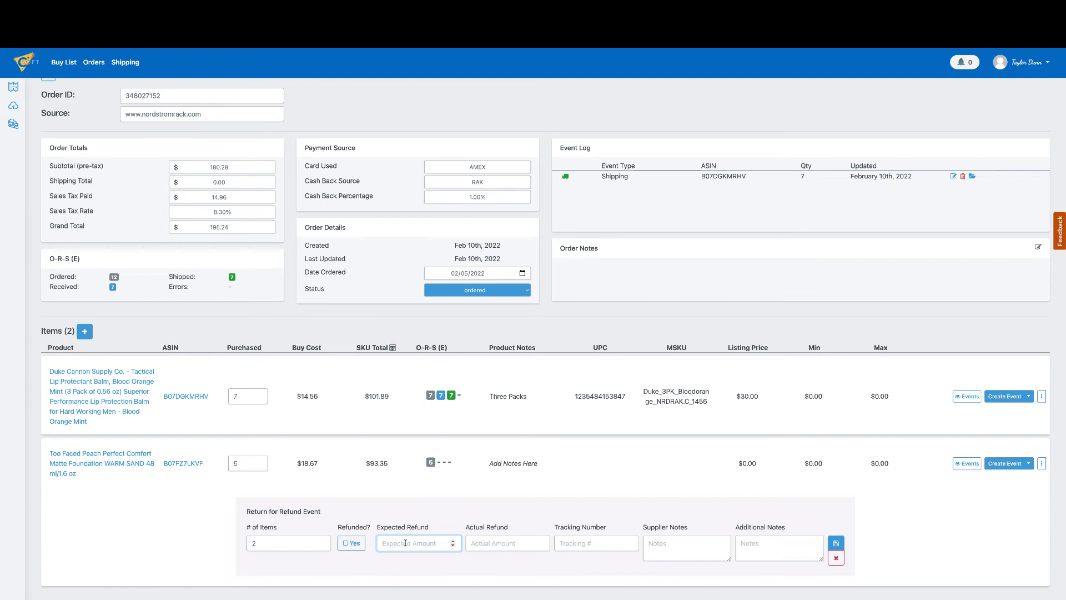
{"action": "type", "text": "37.34"}
{"action": "left_click", "coordinate": [494, 542]}
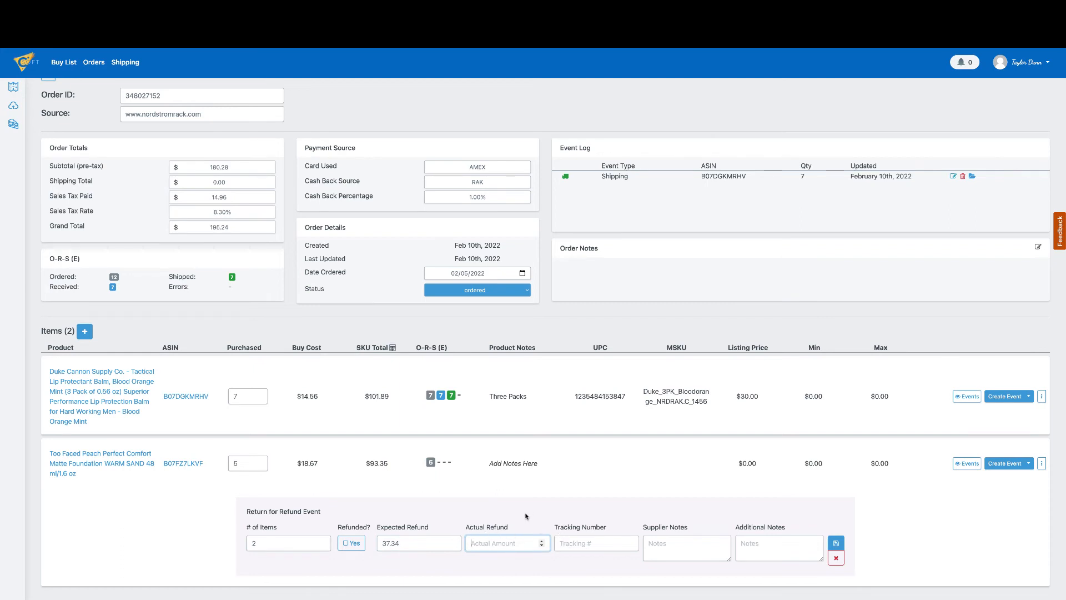
{"action": "left_click", "coordinate": [598, 543]}
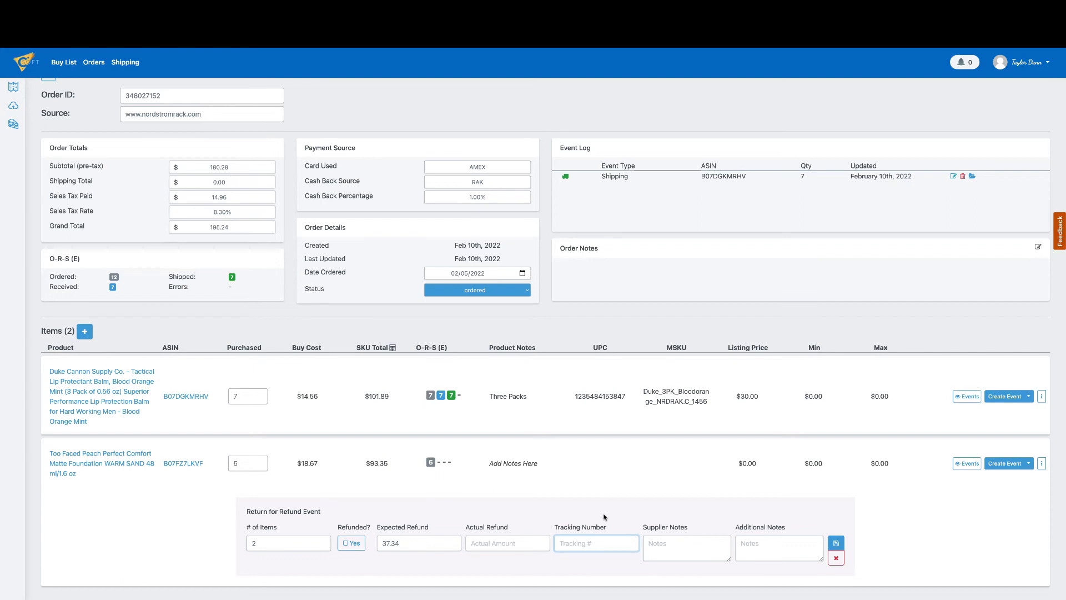
{"action": "type", "text": "1235442135841xdzv51"}
Add the note '2 arrived damaged - TD' and save the return-for-refund event
{"action": "left_click", "coordinate": [675, 544]}
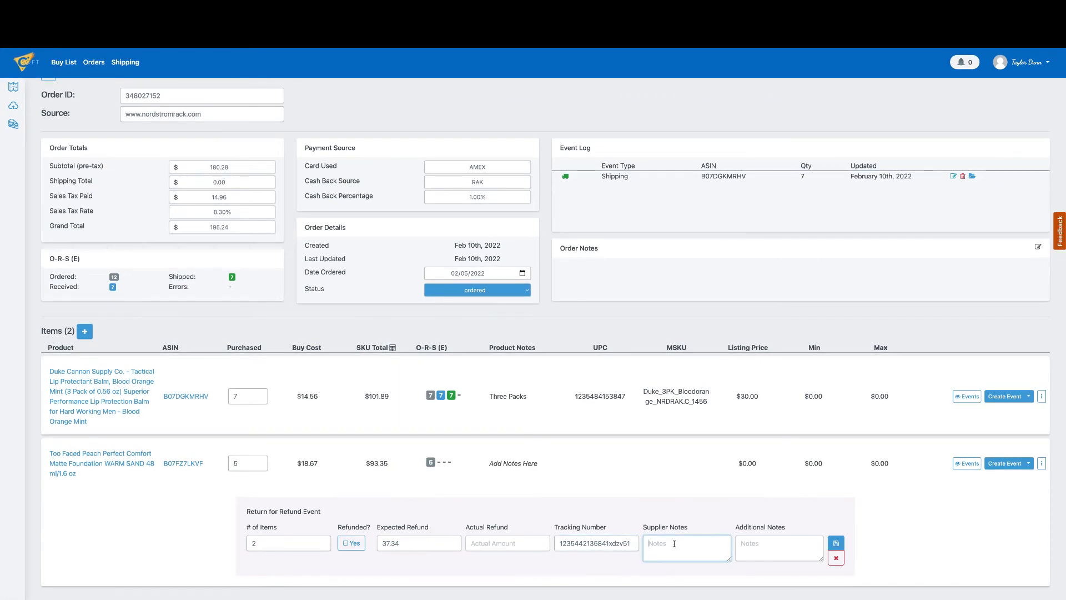
{"action": "left_click", "coordinate": [764, 545]}
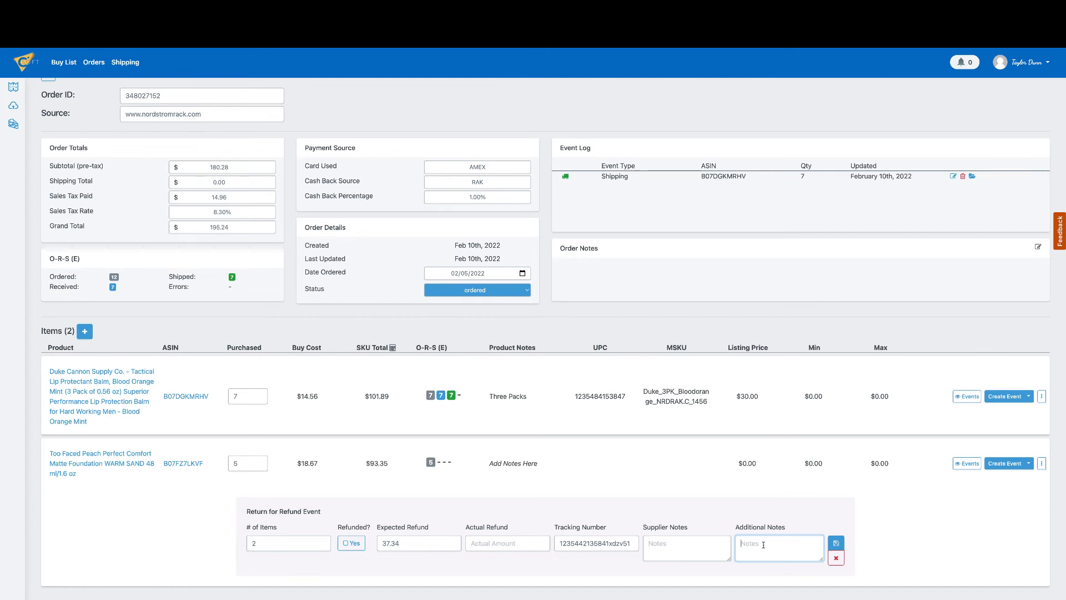
{"action": "type", "text": "@ arrive damaged"}
{"action": "left_click", "coordinate": [748, 548]}
{"action": "key", "text": "BackSpace"}
{"action": "type", "text": "2s"}
{"action": "key", "text": "BackSpace"}
{"action": "type", "text": "d - TD"}
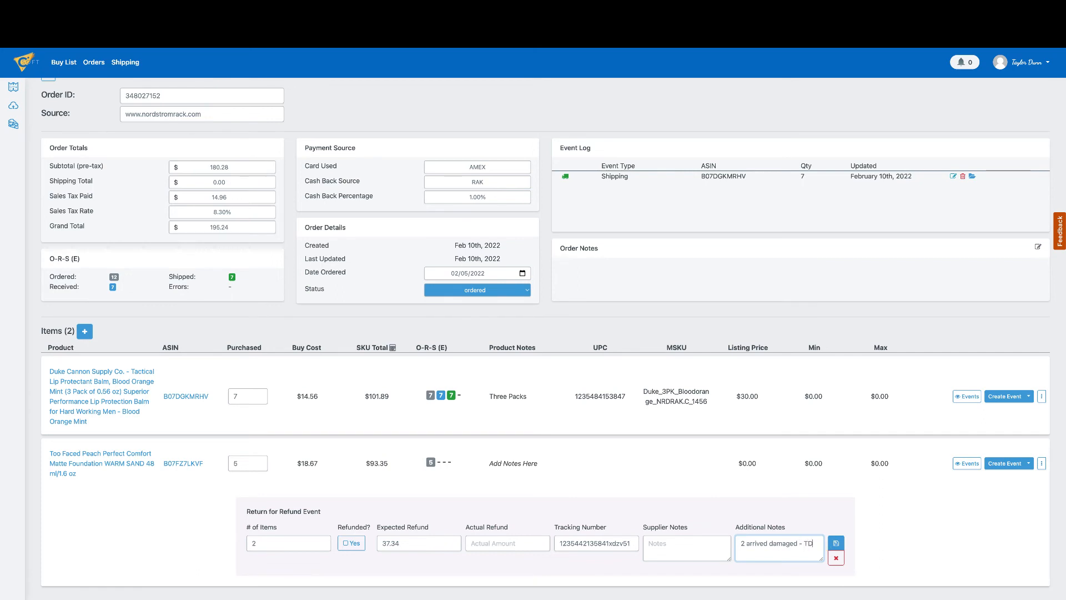
{"action": "left_click", "coordinate": [837, 544]}
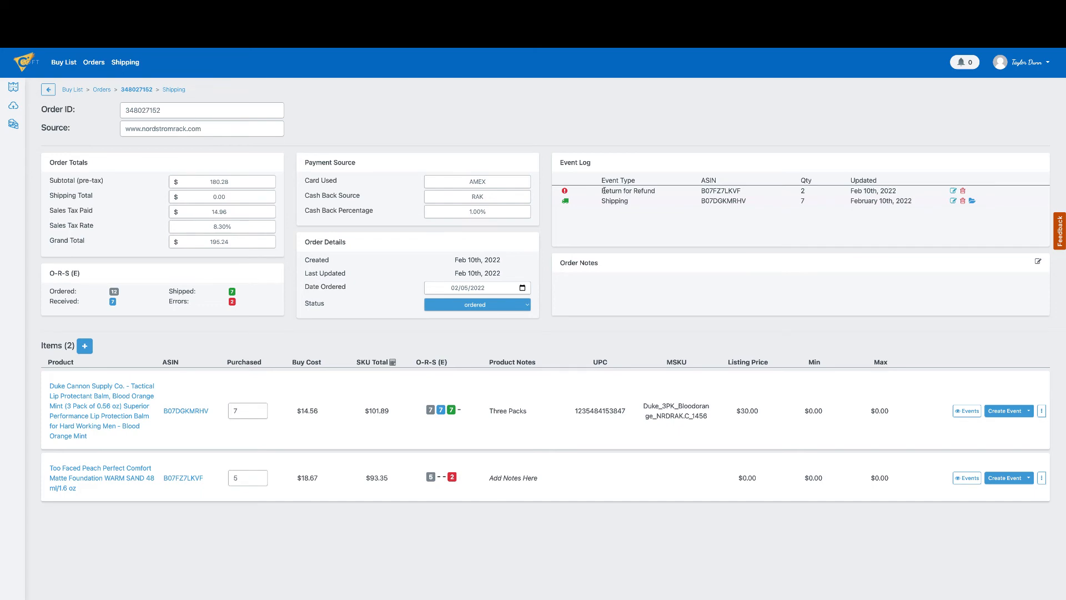
Start a Ship to FBA event for the foundation with 3 to ship and all Amazon match checks ticked
{"action": "left_click_drag", "start_coordinate": [604, 191], "coordinate": [659, 195]}
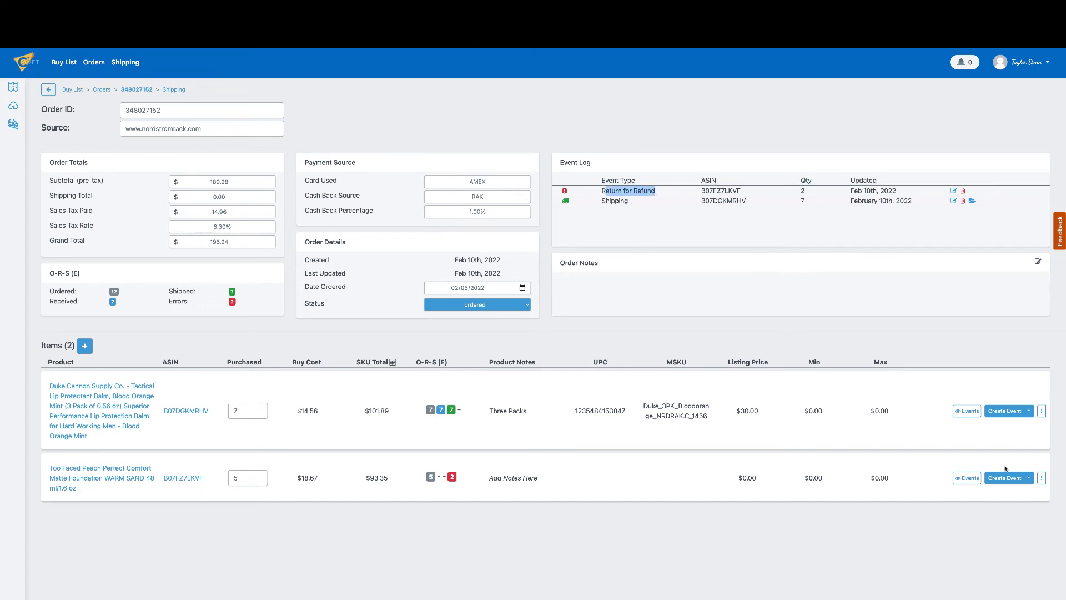
{"action": "left_click", "coordinate": [1020, 480]}
{"action": "left_click", "coordinate": [994, 495]}
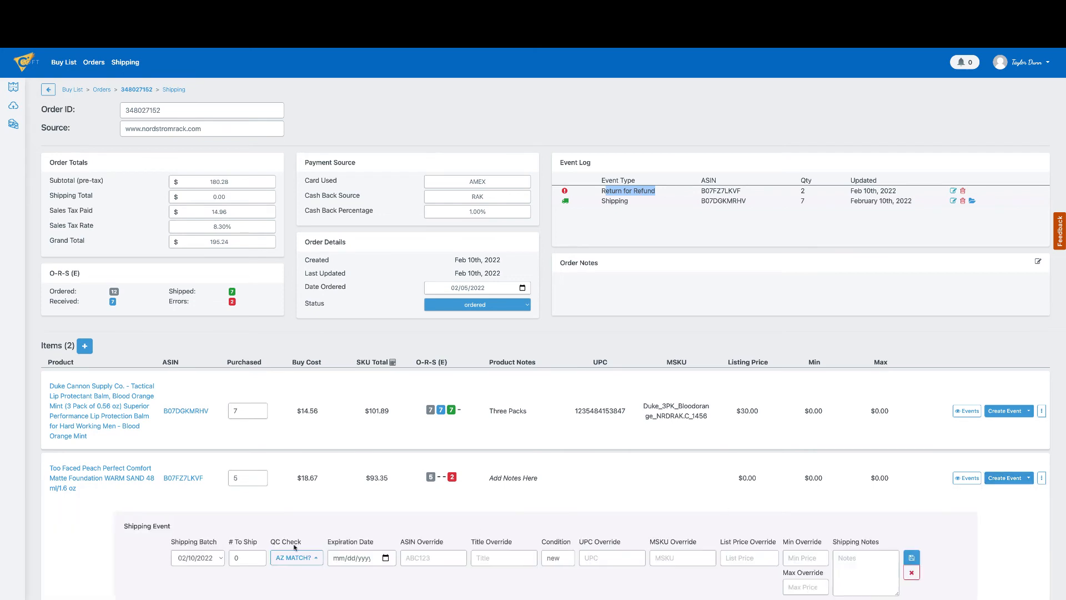
{"action": "scroll", "coordinate": [222, 534], "scroll_direction": "down", "scroll_amount": 1}
{"action": "left_click", "coordinate": [257, 520]}
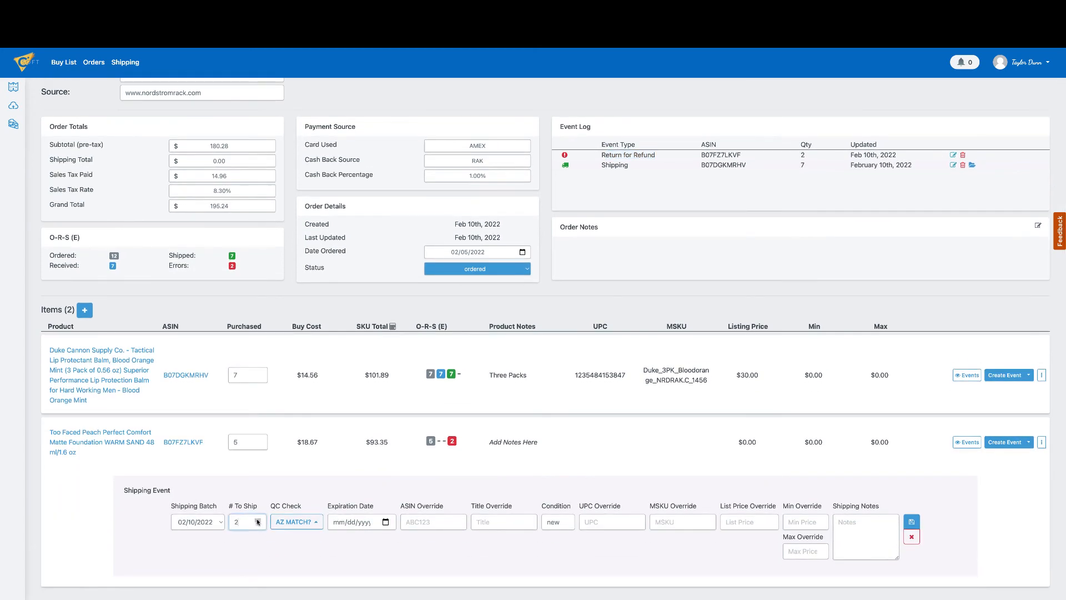
{"action": "left_click", "coordinate": [257, 520]}
{"action": "left_click", "coordinate": [297, 521]}
{"action": "left_click", "coordinate": [284, 432]}
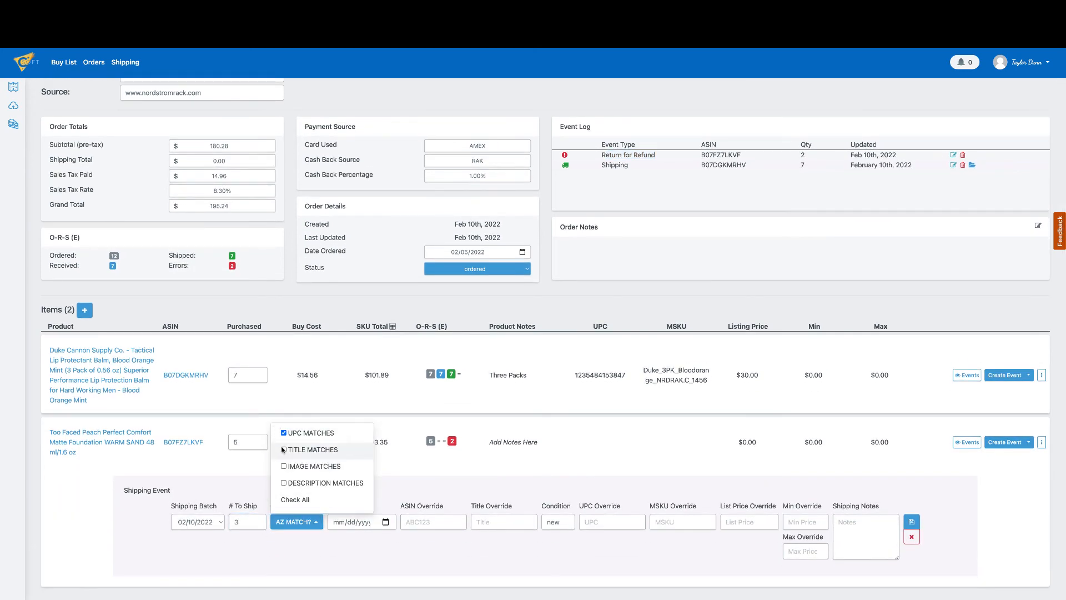
{"action": "left_click", "coordinate": [284, 449]}
{"action": "left_click", "coordinate": [283, 465]}
{"action": "left_click", "coordinate": [283, 483]}
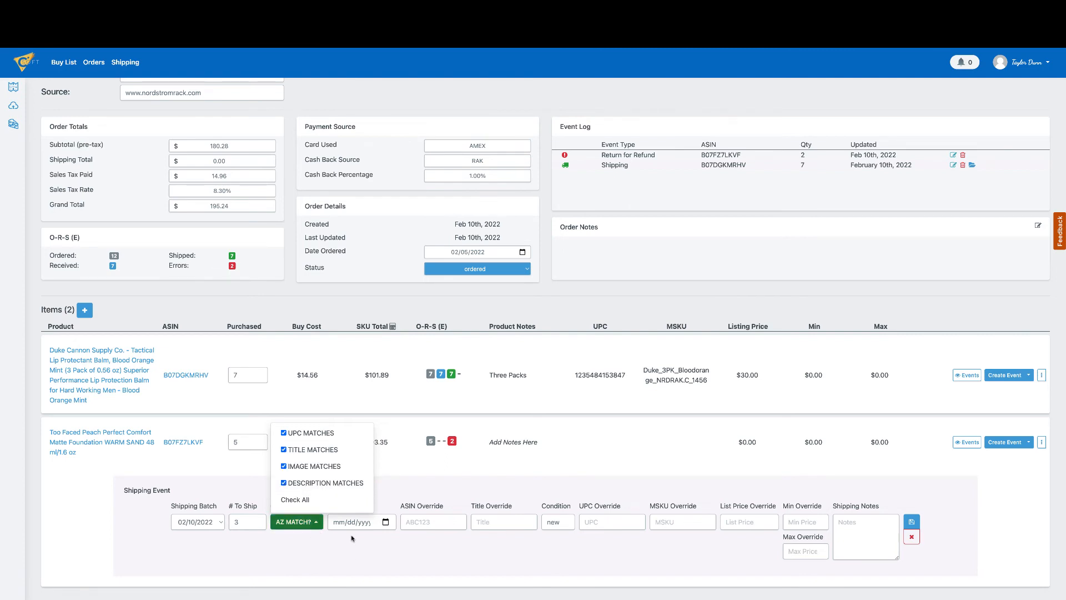
{"action": "left_click", "coordinate": [307, 499]}
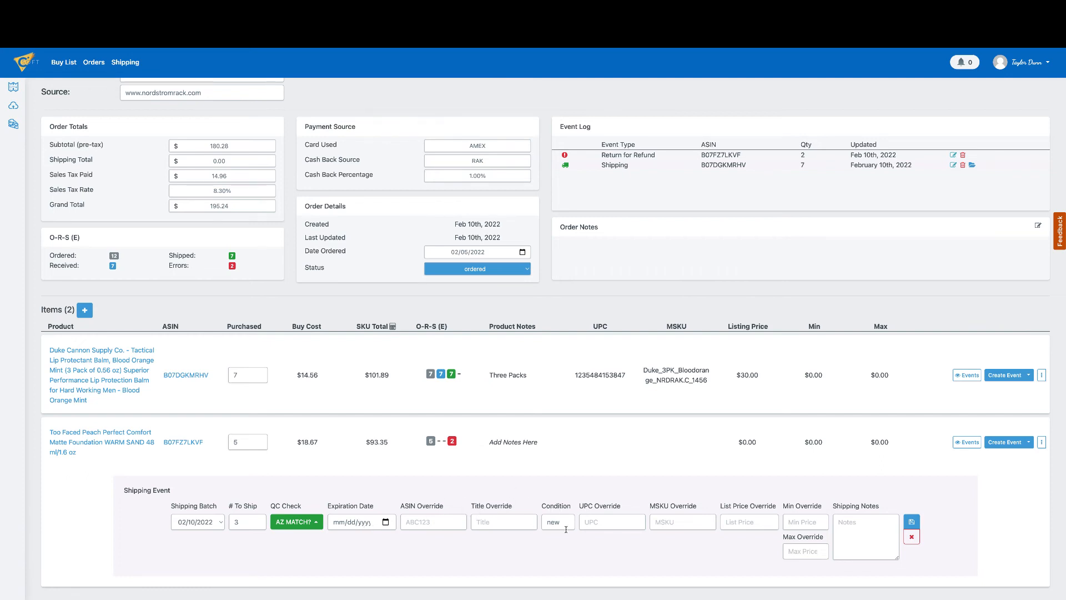
{"action": "left_click", "coordinate": [620, 527]}
{"action": "type", "text": "1354384138135"}
{"action": "left_click", "coordinate": [686, 521]}
{"action": "type", "text": "Too"}
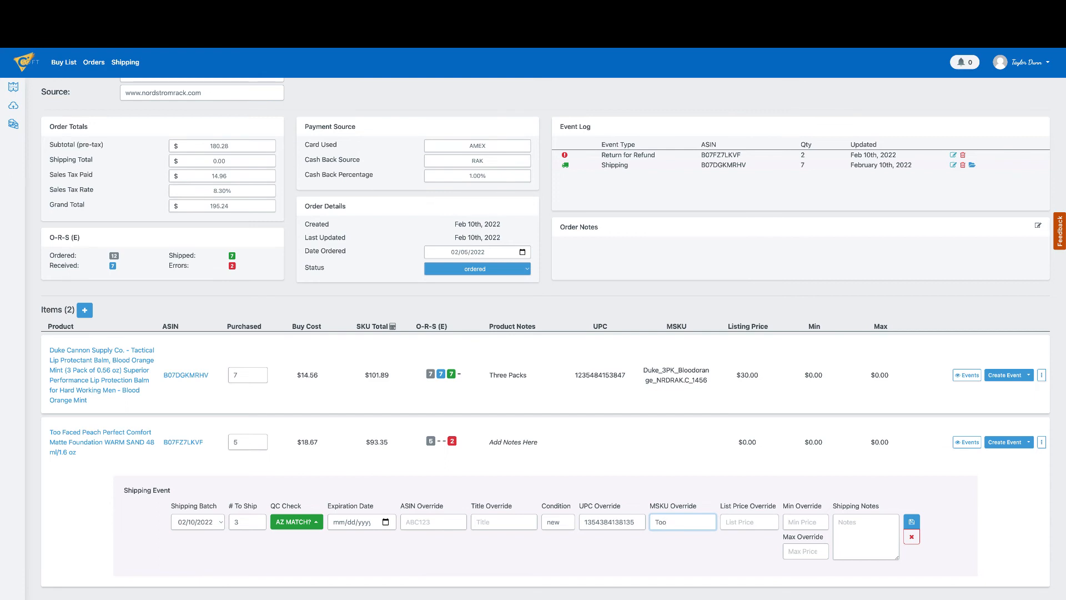
{"action": "type", "text": "Face"}
{"action": "type", "text": "_Warm"}
{"action": "type", "text": "sand"}
{"action": "type", "text": "22"}
{"action": "key", "text": "BackSpace"}
{"action": "key", "text": "BackSpace"}
{"action": "type", "text": "48_MRDRAK_18.67"}
{"action": "key", "text": "Tab"}
Check the foundation's Amazon listing (B07FZ7LKVF) at $33.91 and its Keepa price history
{"action": "left_click", "coordinate": [183, 442]}
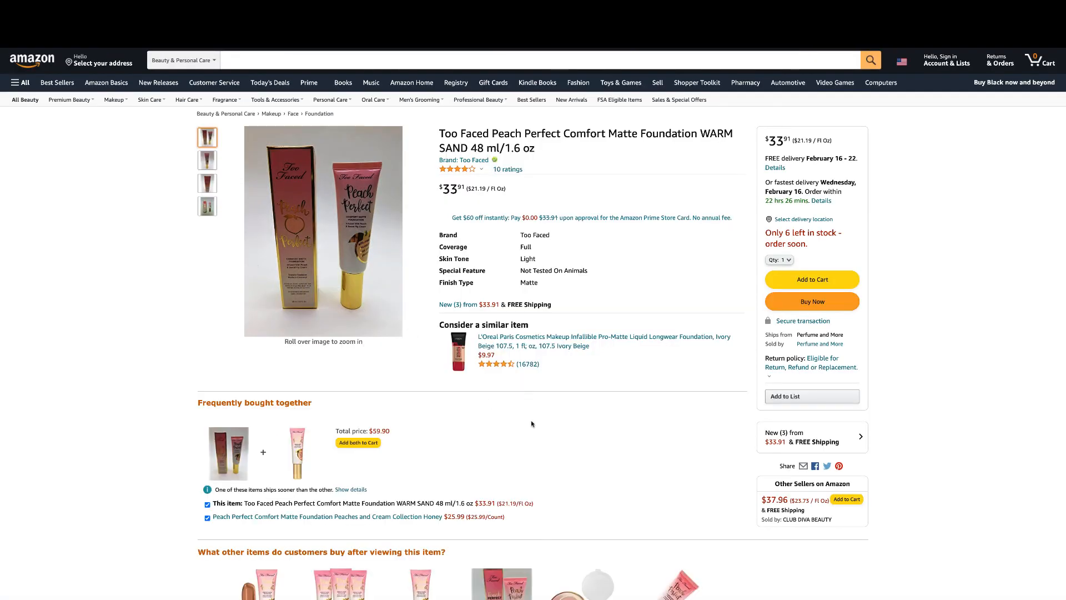
{"action": "scroll", "coordinate": [582, 402], "scroll_direction": "down", "scroll_amount": 5}
{"action": "scroll", "coordinate": [582, 403], "scroll_direction": "up", "scroll_amount": 3}
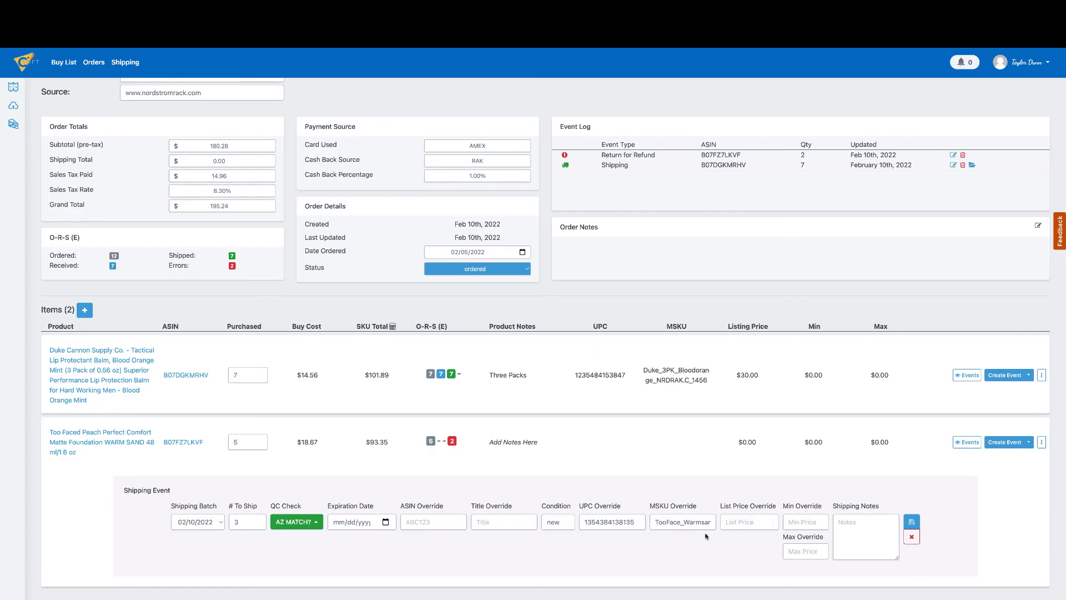
Save the foundation's 3-unit shipping event with a $35 list price override
{"action": "left_click", "coordinate": [733, 524]}
{"action": "type", "text": "35"}
{"action": "key", "text": "Tab"}
{"action": "left_click", "coordinate": [912, 522]}
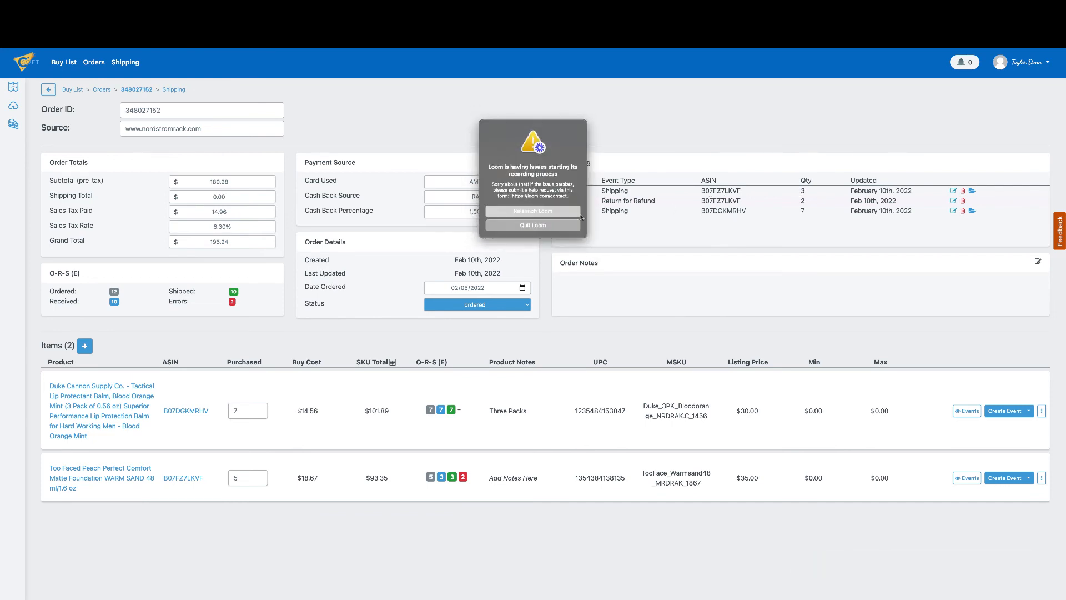
Set the order status to reconcile, save it, and return to the Orders list
{"action": "left_click", "coordinate": [521, 309]}
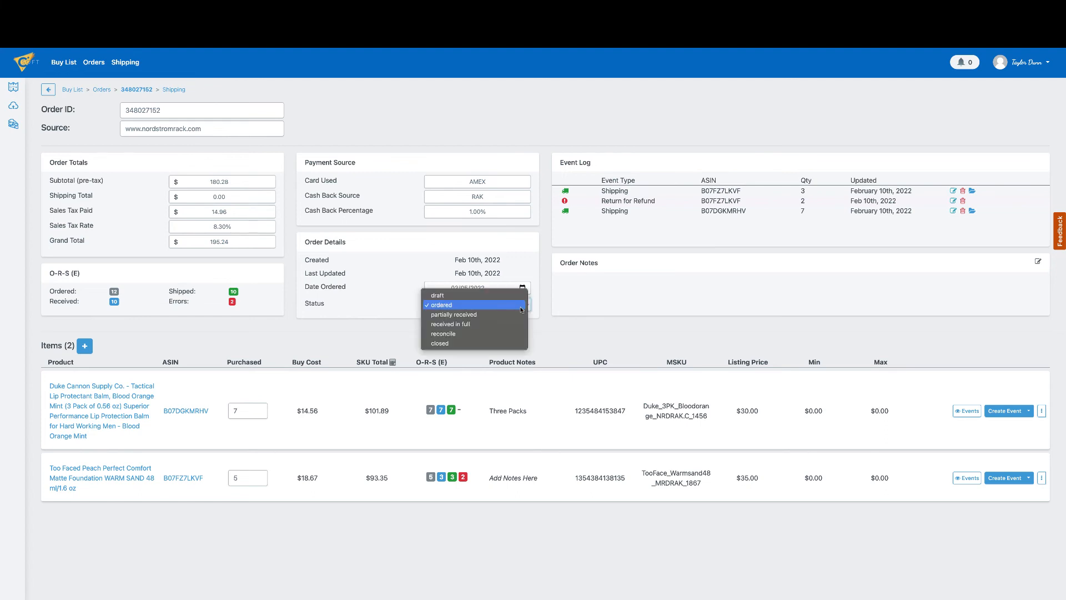
{"action": "left_click", "coordinate": [483, 334]}
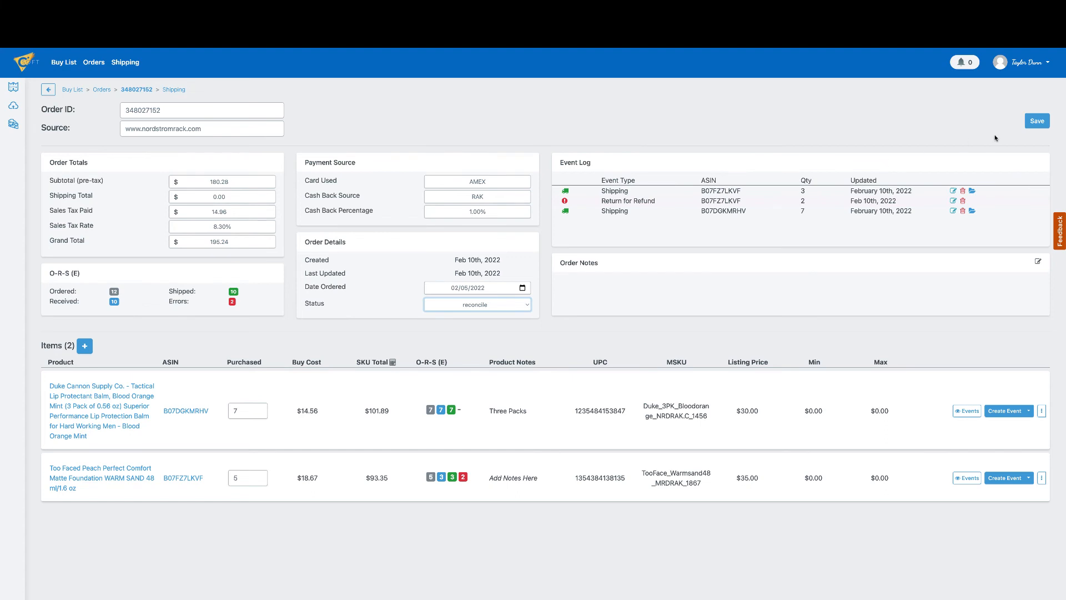
{"action": "left_click", "coordinate": [1037, 121]}
{"action": "left_click_drag", "start_coordinate": [600, 201], "coordinate": [662, 204]}
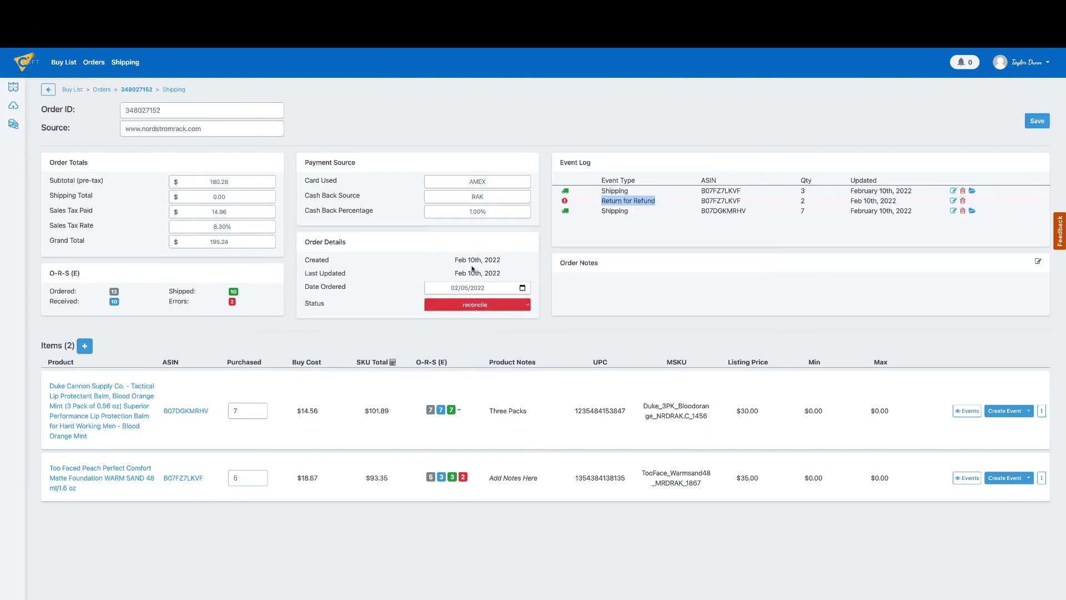
{"action": "left_click", "coordinate": [1037, 120]}
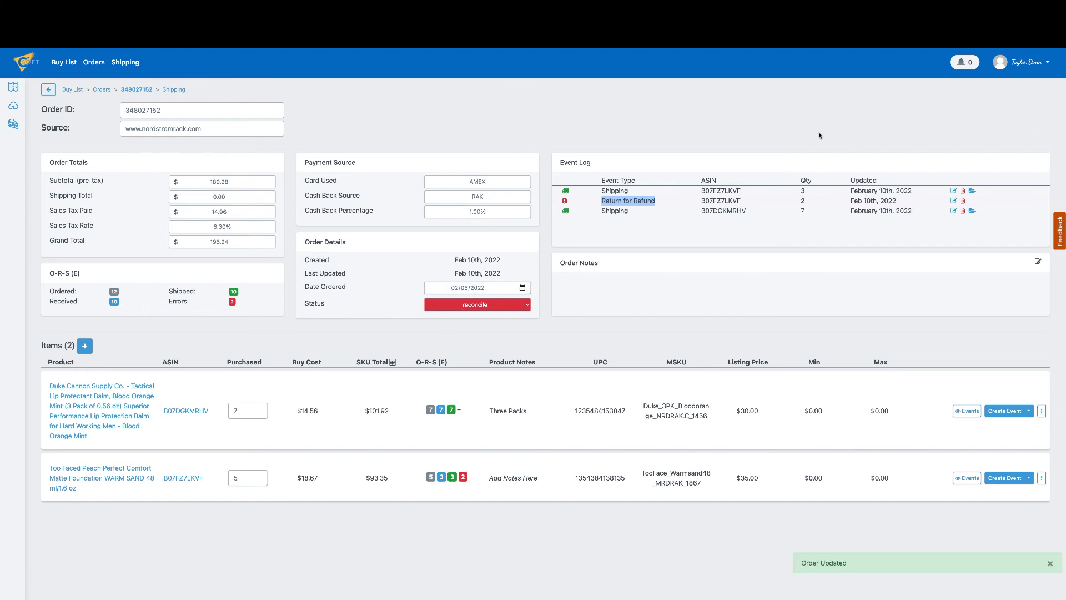
{"action": "left_click", "coordinate": [94, 64]}
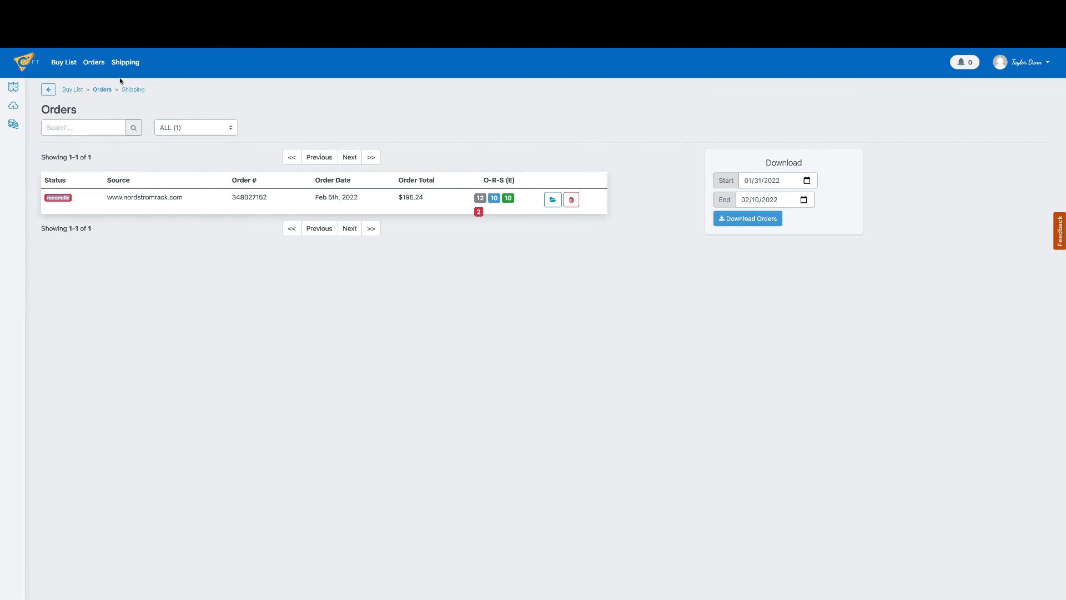
Open the 02/10/2022 shipping batch and export it as shippingbatch (21).csv
{"action": "left_click", "coordinate": [121, 62]}
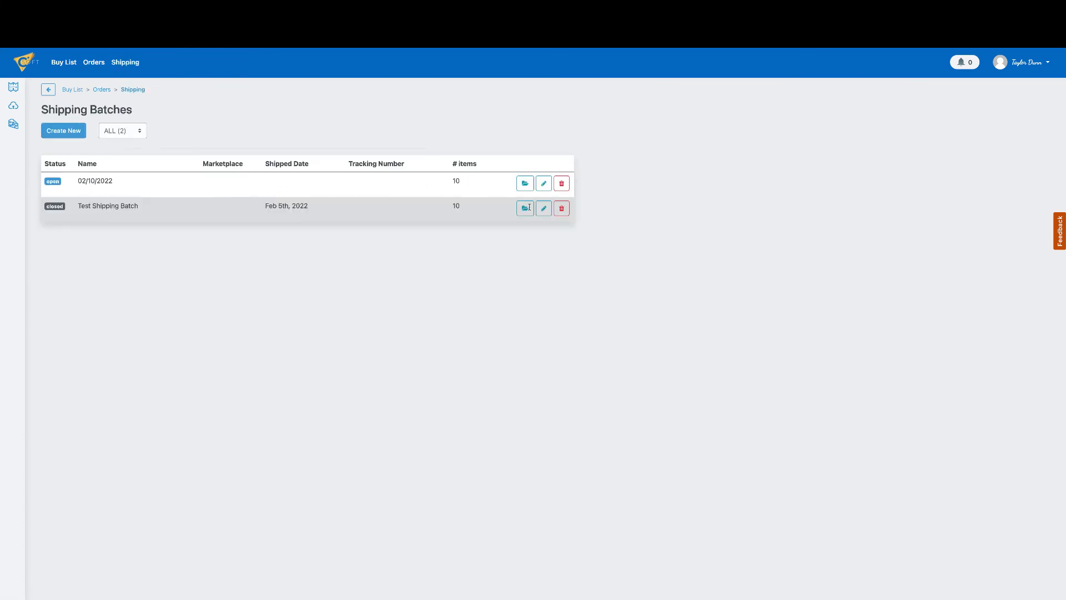
{"action": "left_click", "coordinate": [522, 185]}
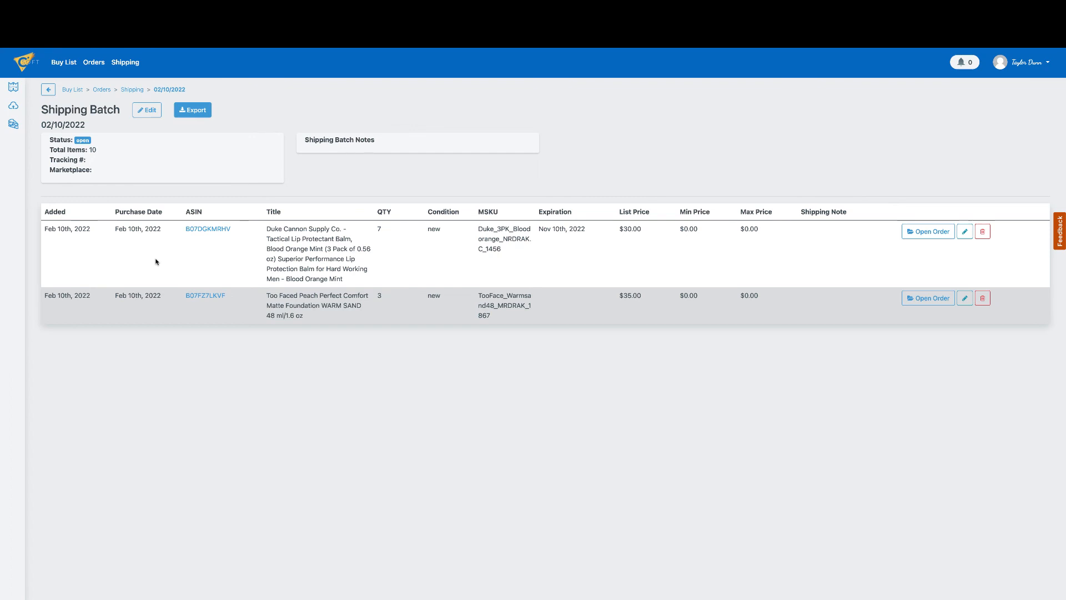
{"action": "left_click", "coordinate": [201, 114]}
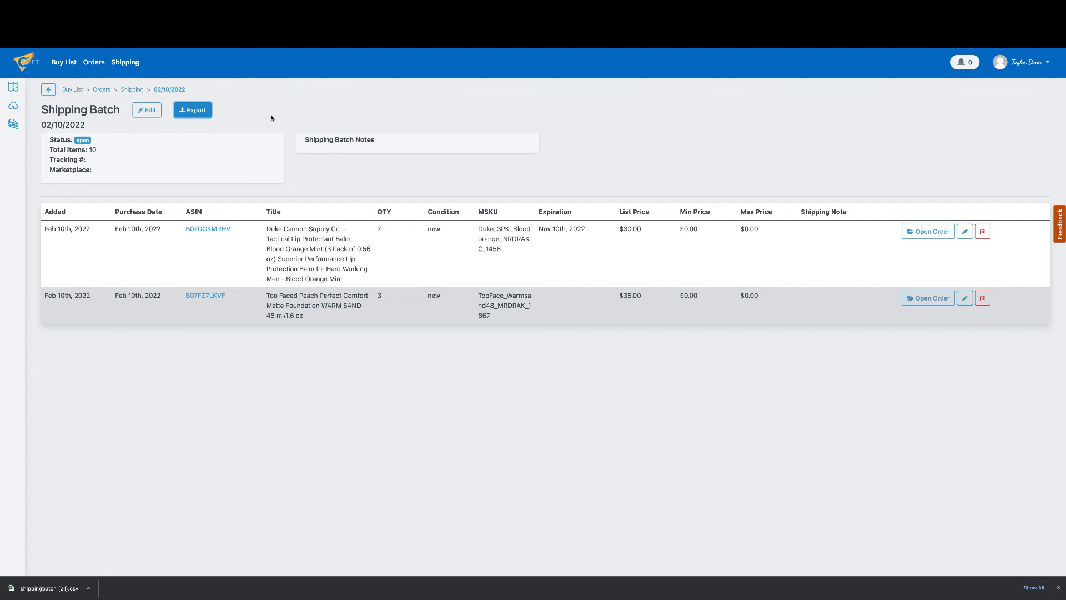
Open the Smart Data leads page and search the leads for 'walgreens'
{"action": "left_click", "coordinate": [15, 108]}
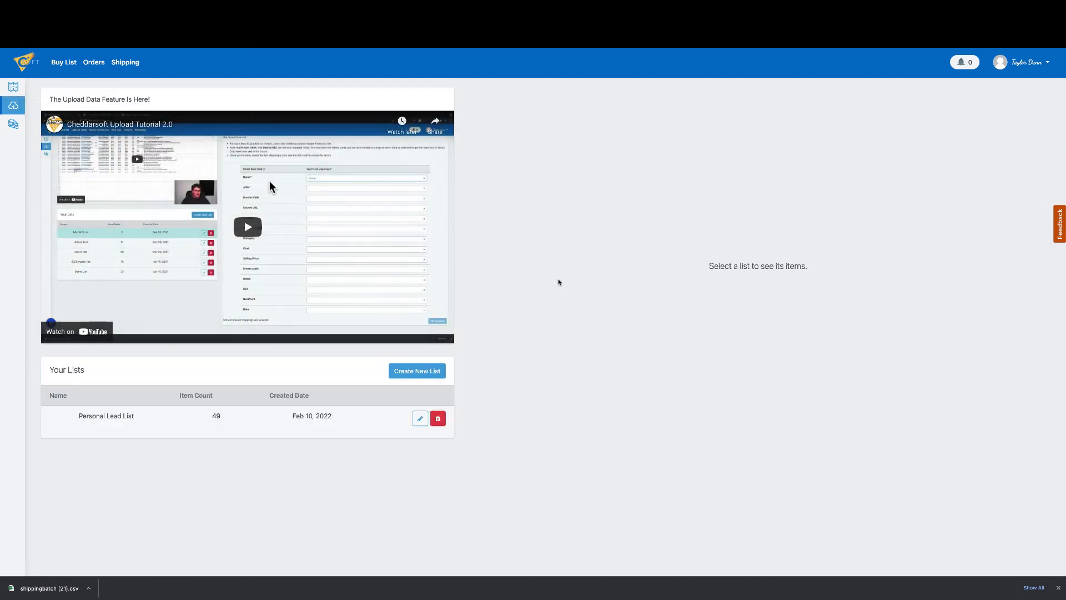
{"action": "left_click", "coordinate": [14, 87]}
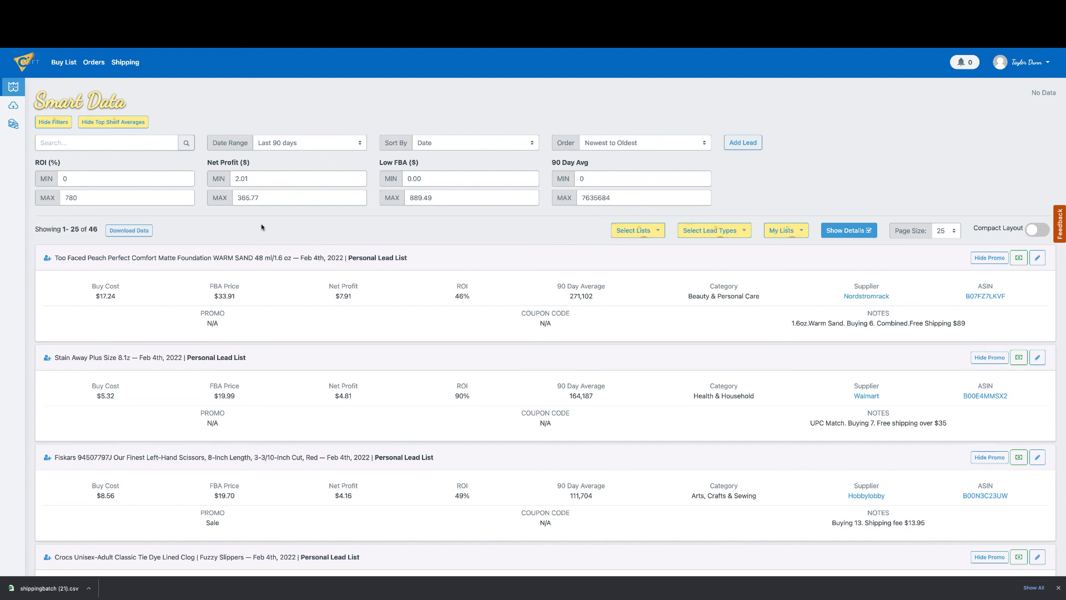
{"action": "left_click", "coordinate": [141, 144]}
{"action": "type", "text": "walgreens"}
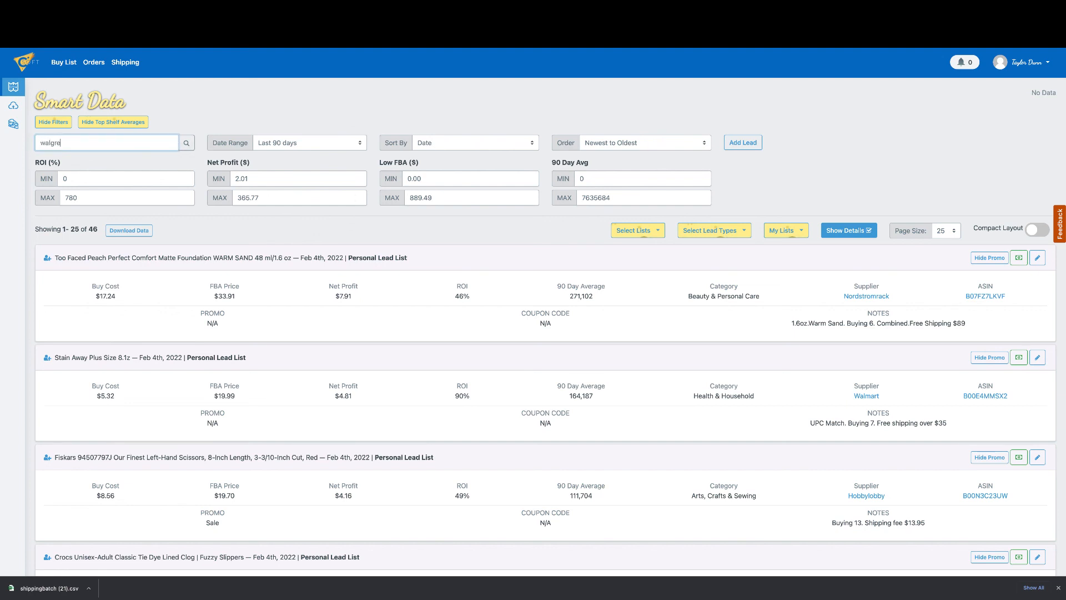